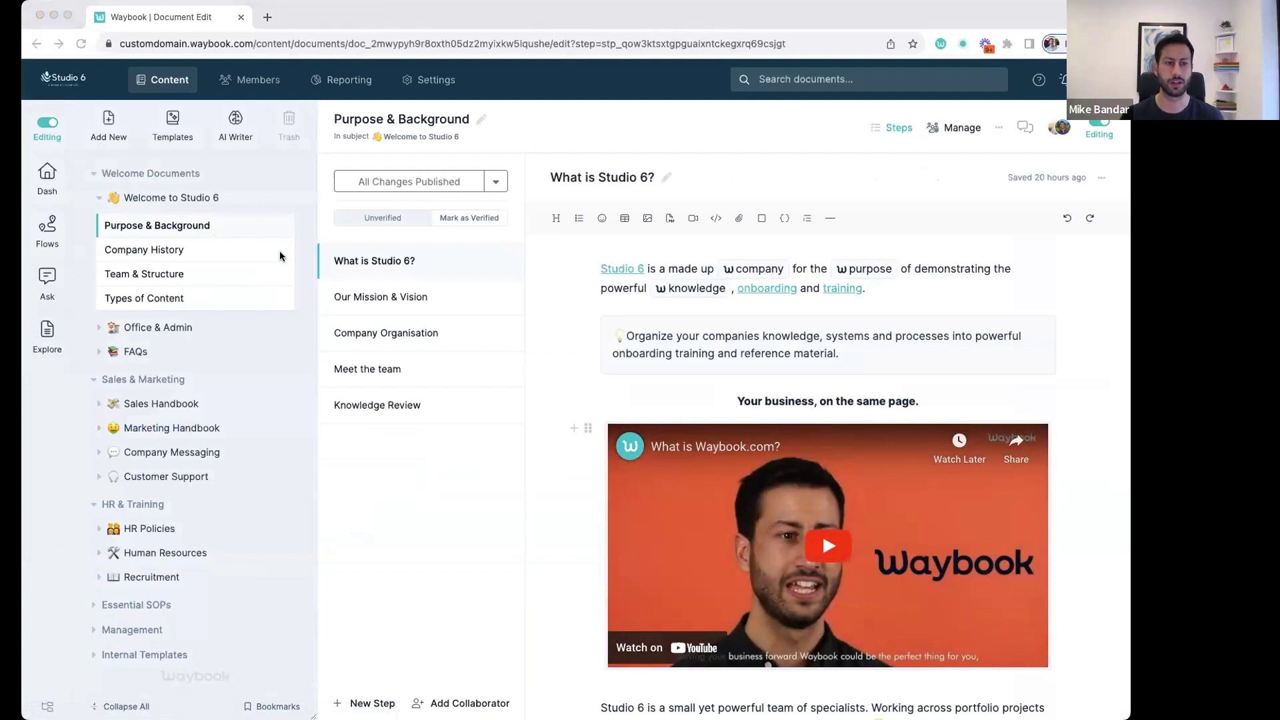
click(285, 197)
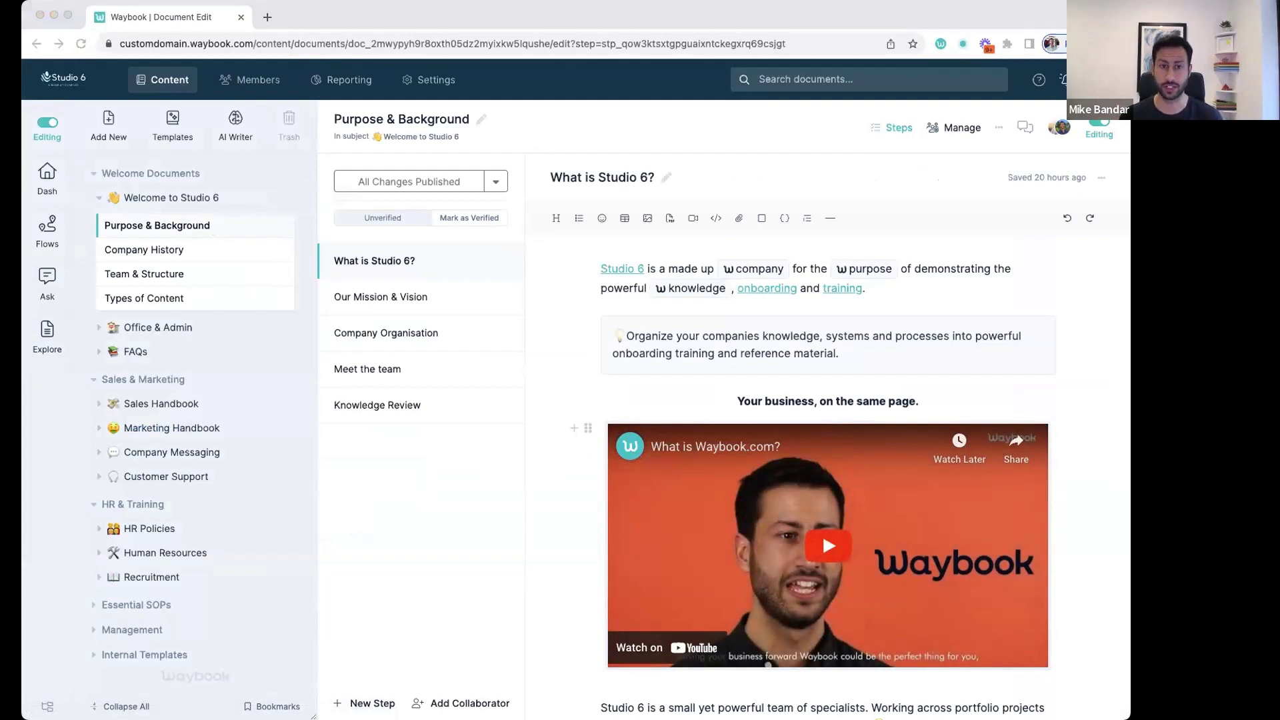
click(270, 195)
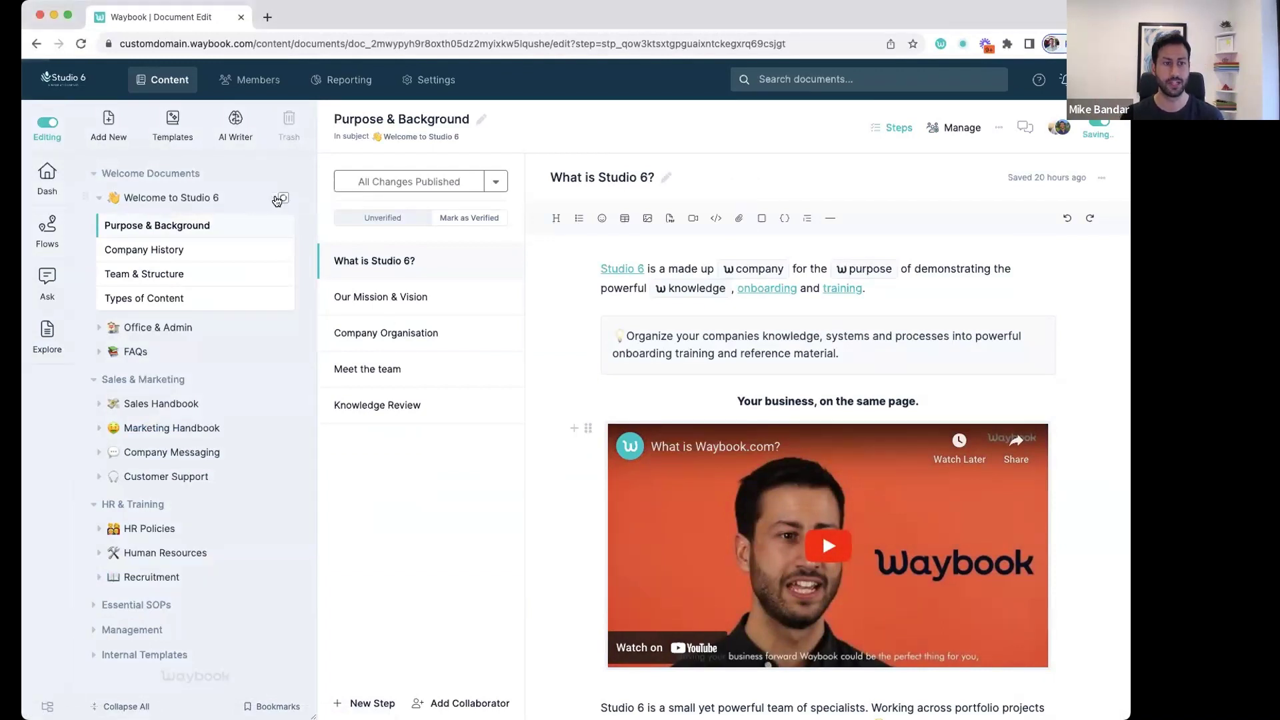
click(279, 199)
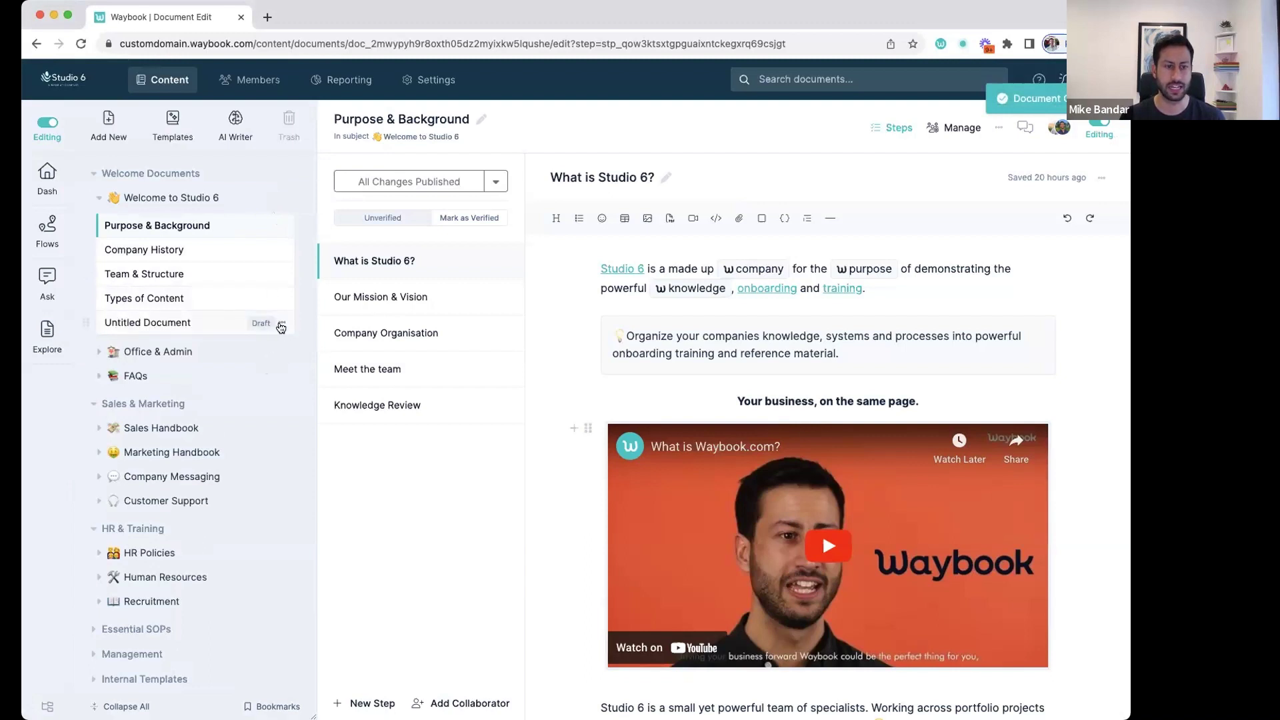
click(281, 327)
click(212, 354)
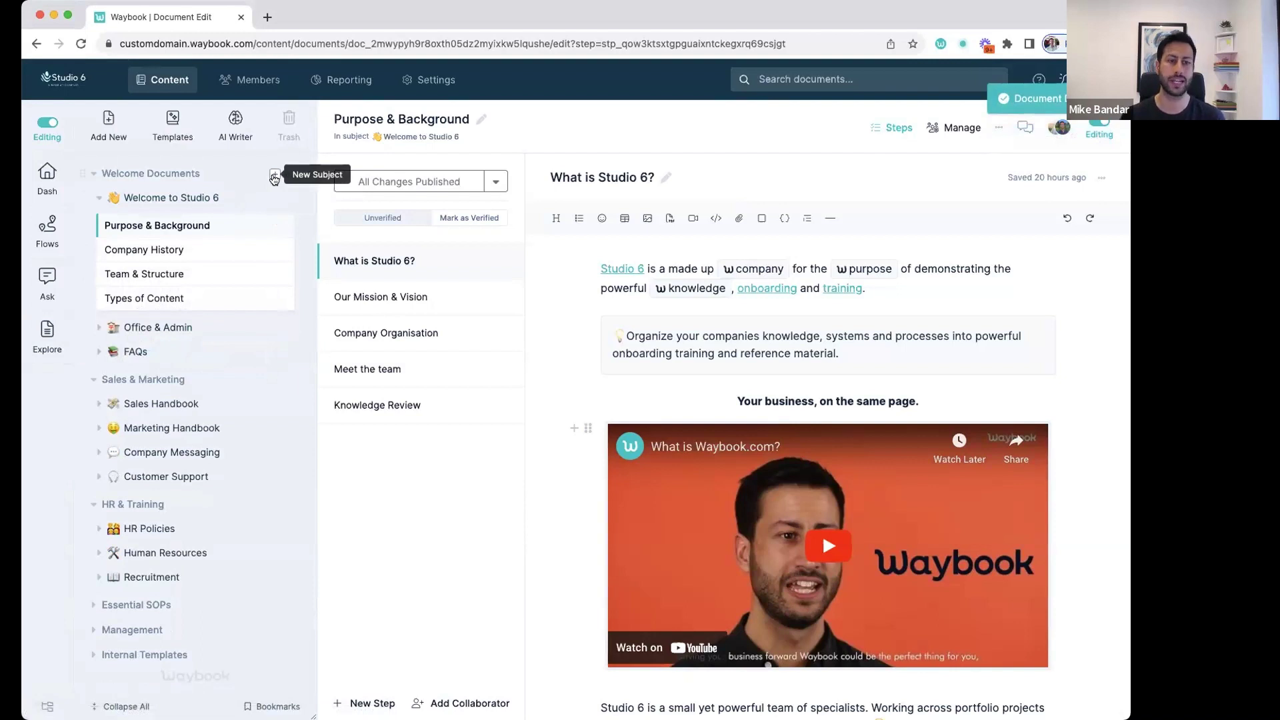
Create a new subject named "Salad Bar Management" under Welcome Documents.
click(107, 122)
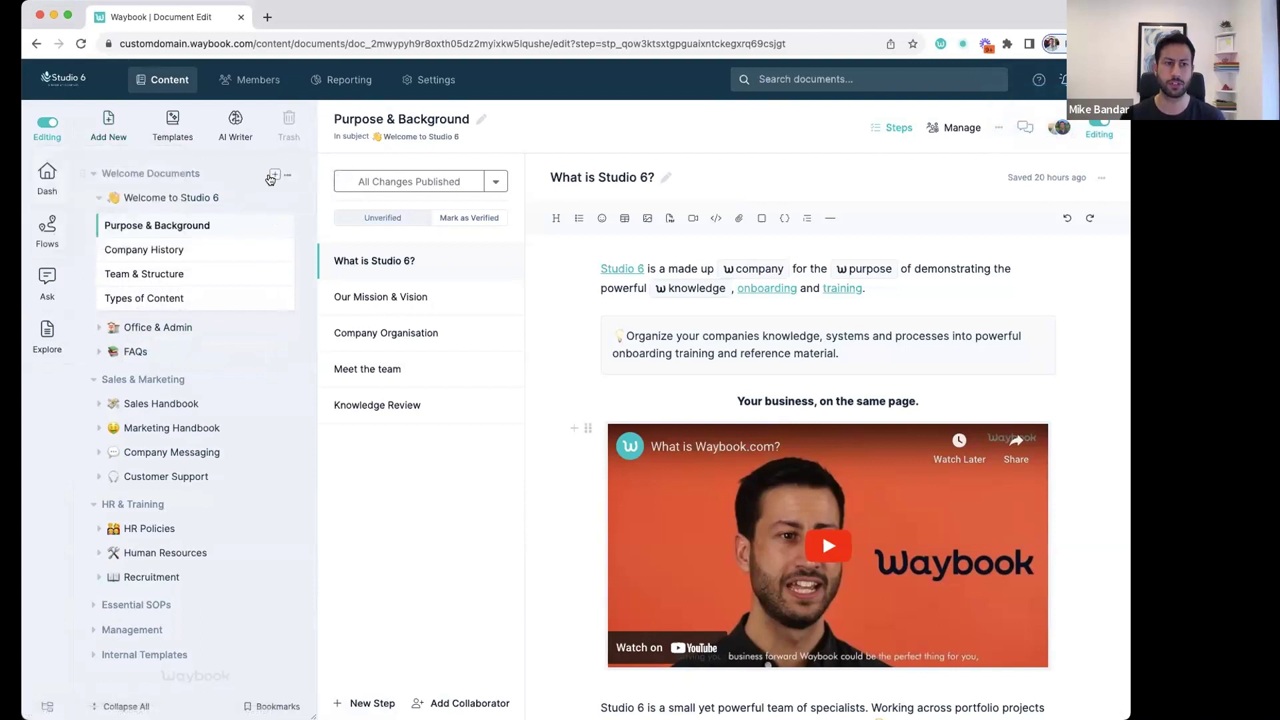
click(280, 176)
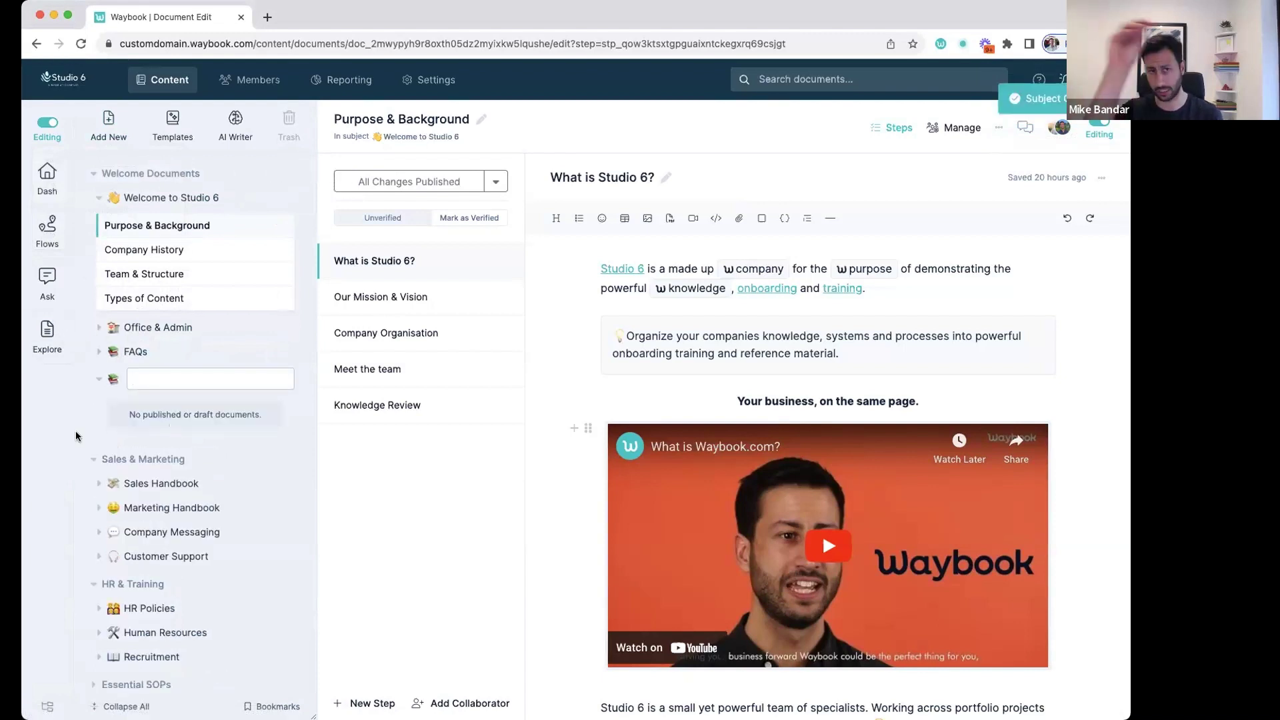
text(Sal)
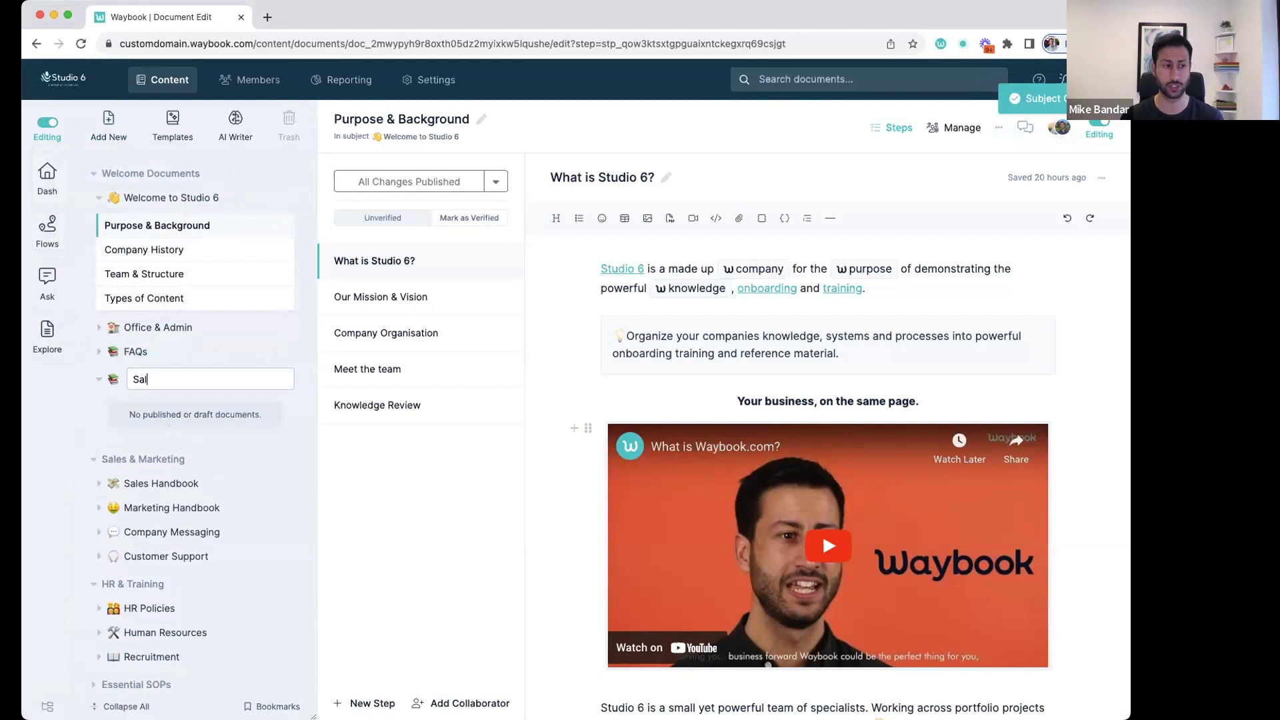
text(ad Bar Manageem)
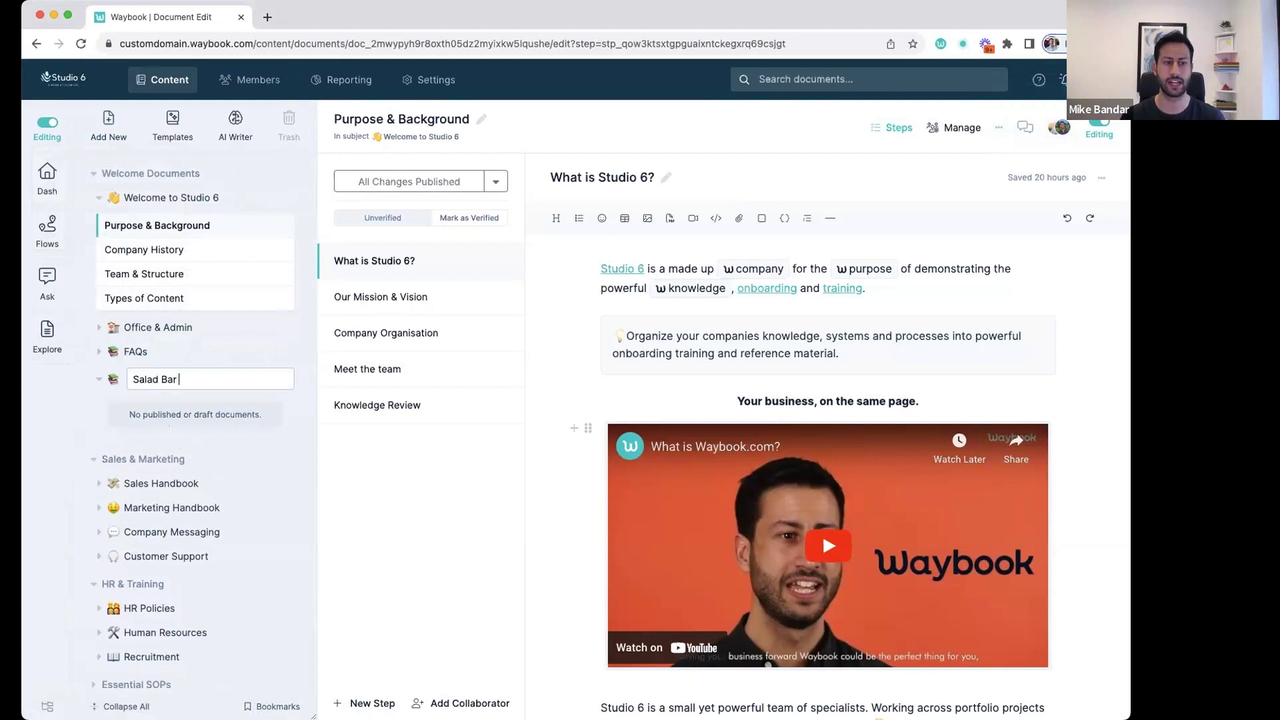
key(BackSpace)
key(BackSpace)
text(ment)
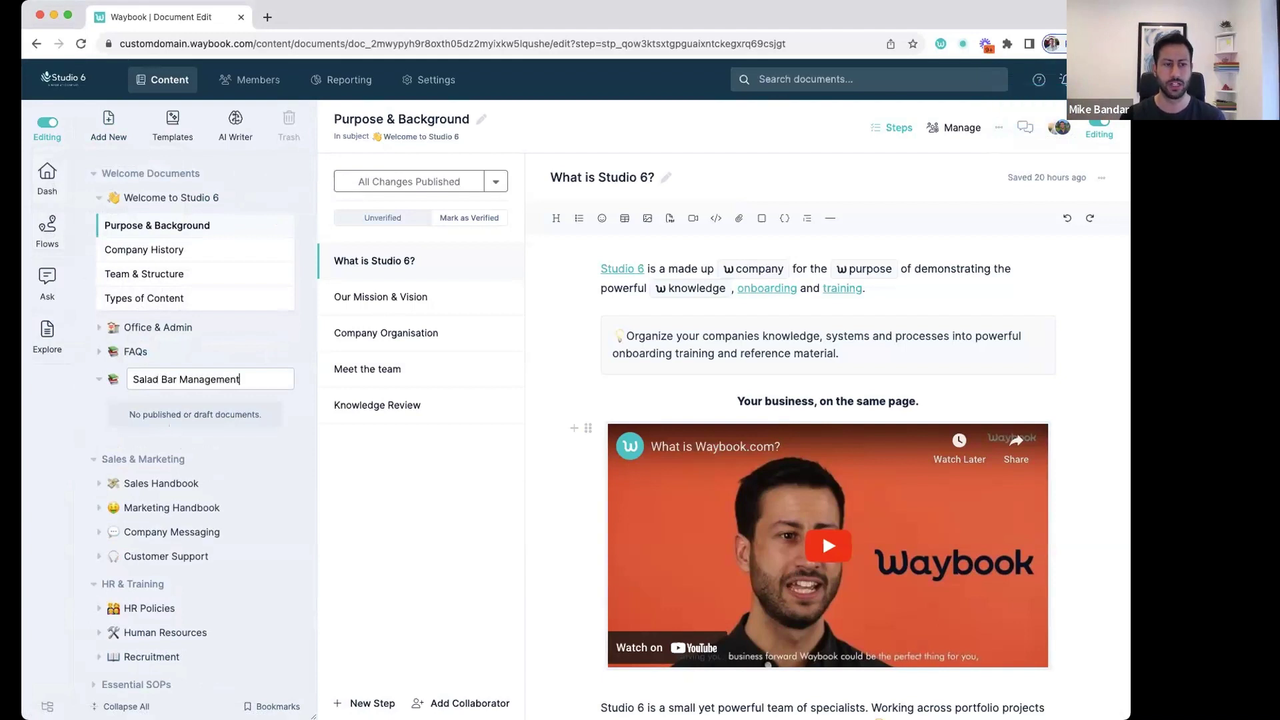
key(Return)
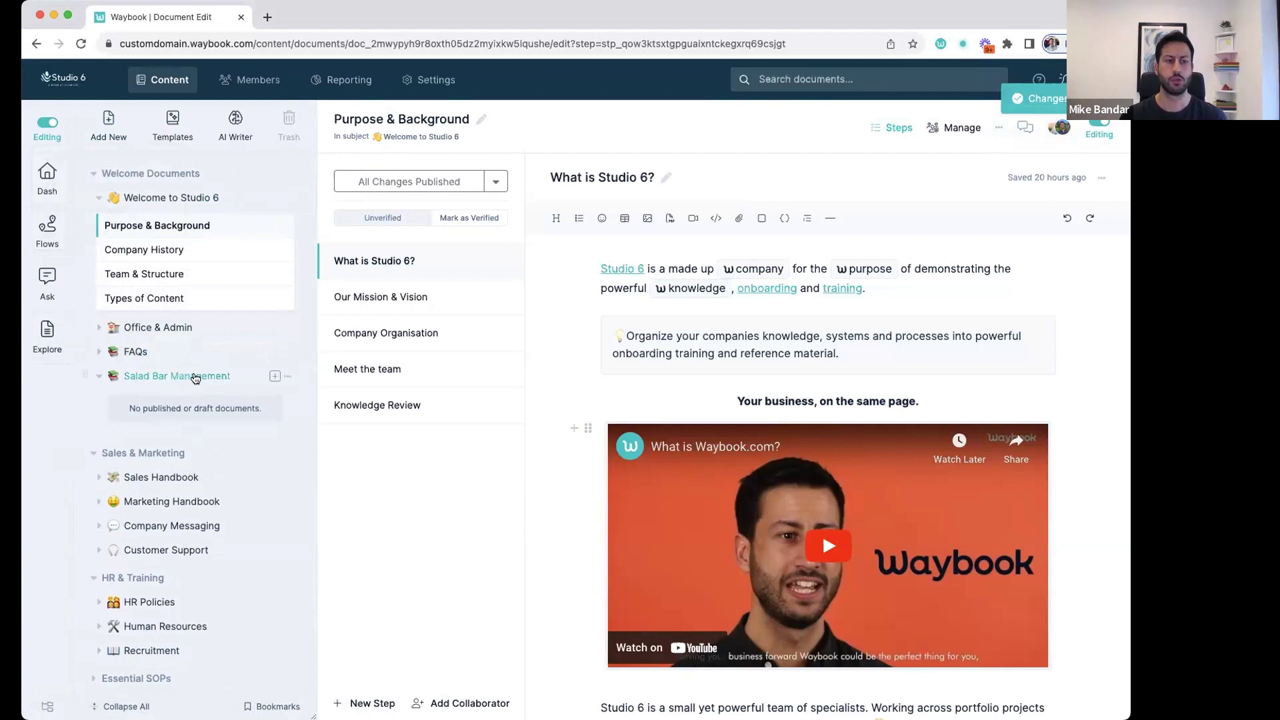
Change the Salad Bar Management subject's icon to the salad emoji, searching the emoji for "sala".
click(112, 377)
text(sala)
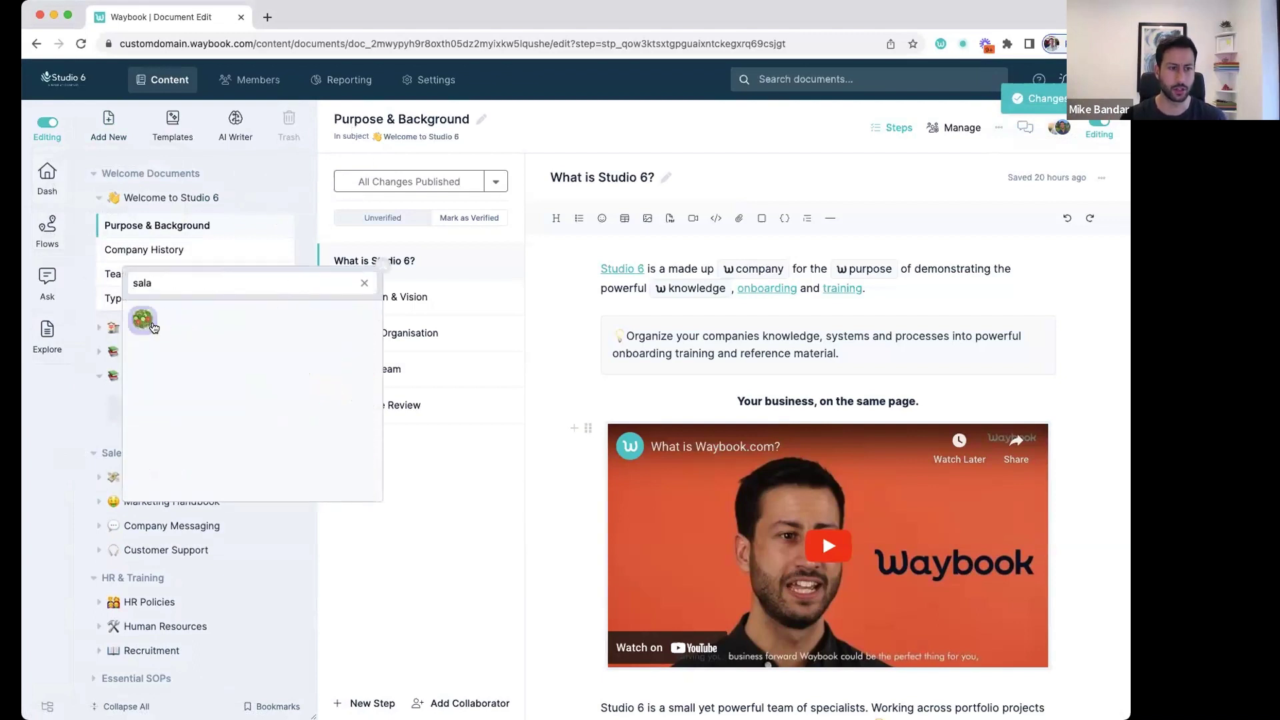
click(142, 321)
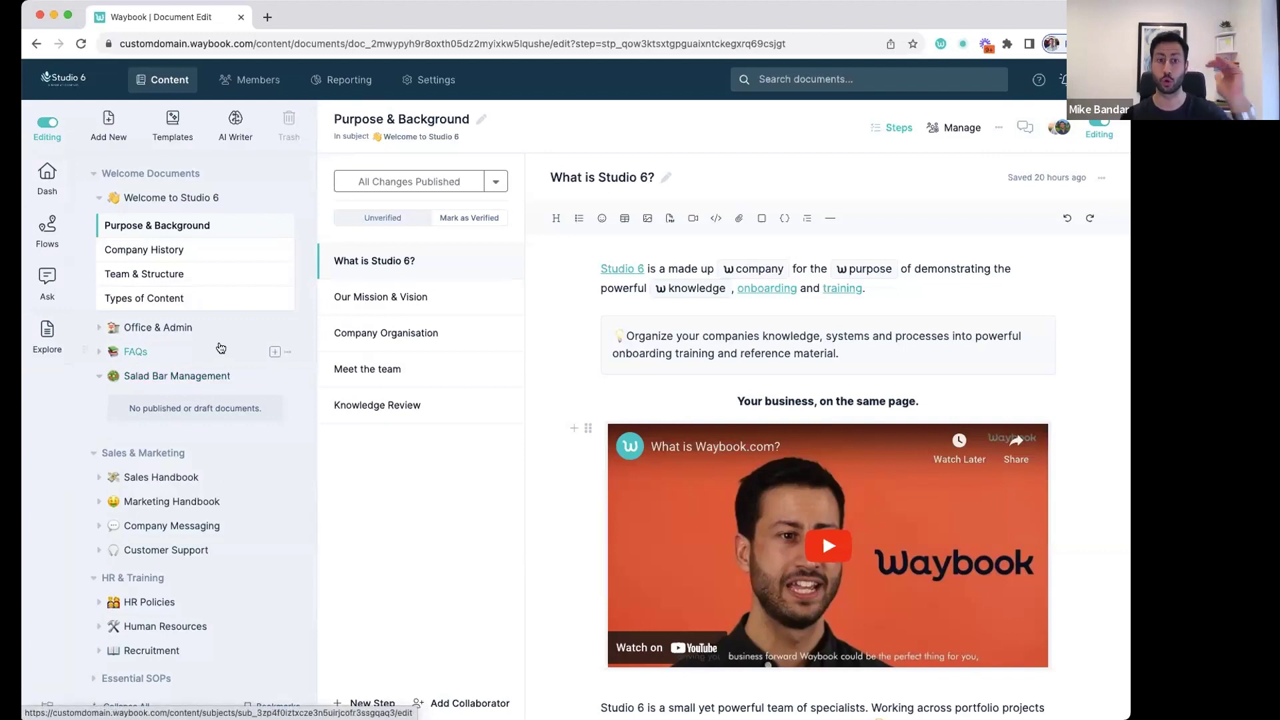
click(183, 379)
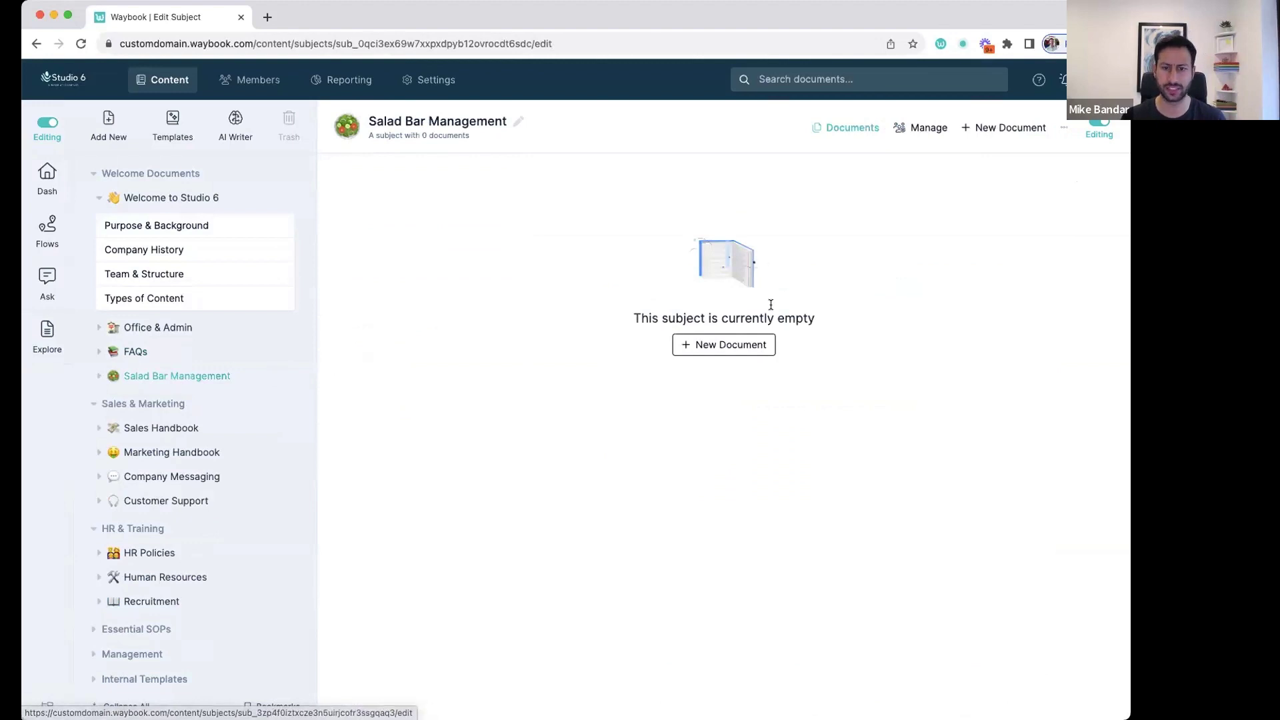
click(724, 345)
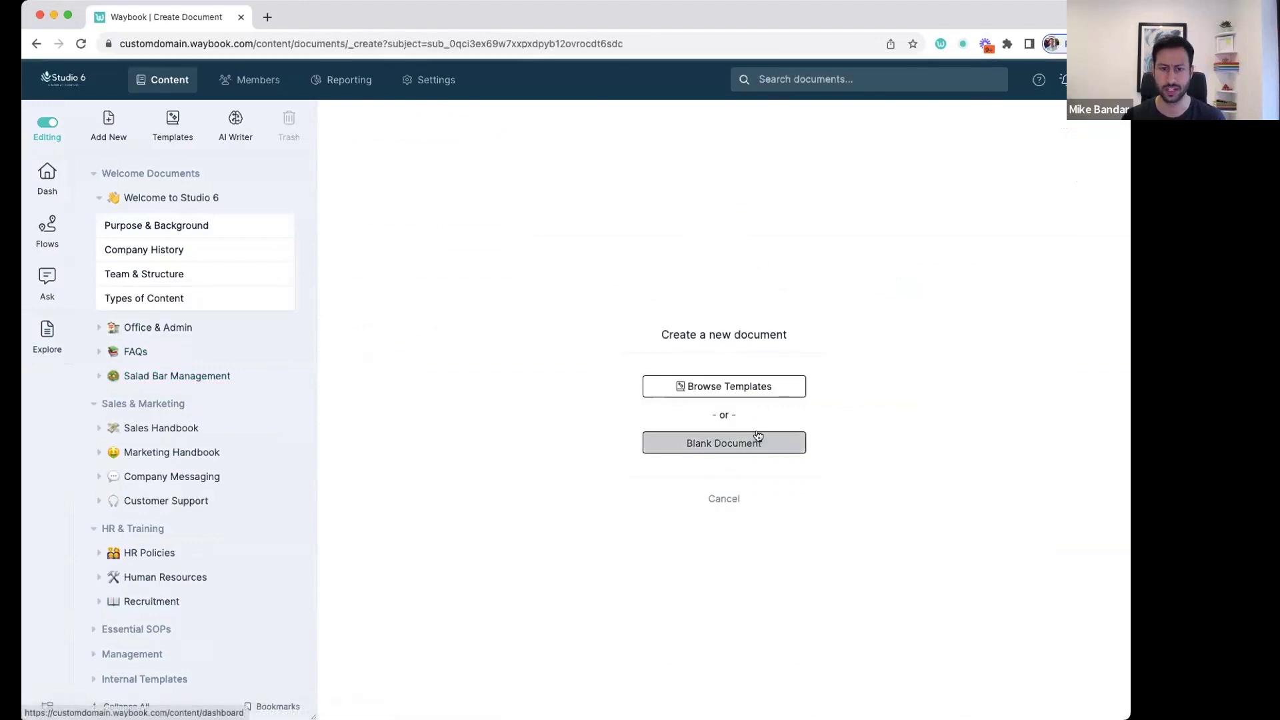
click(719, 495)
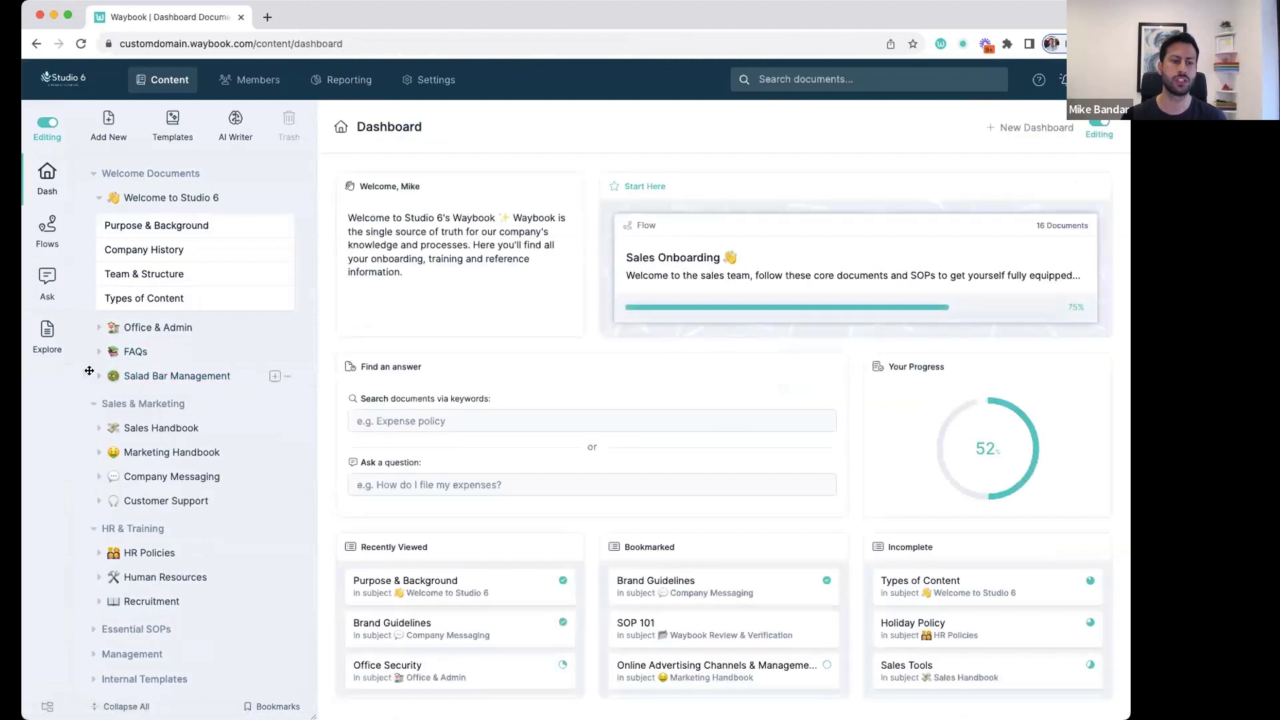
Create a new document titled "Salad Bar Refilling" in the Salad Bar Management subject.
click(221, 379)
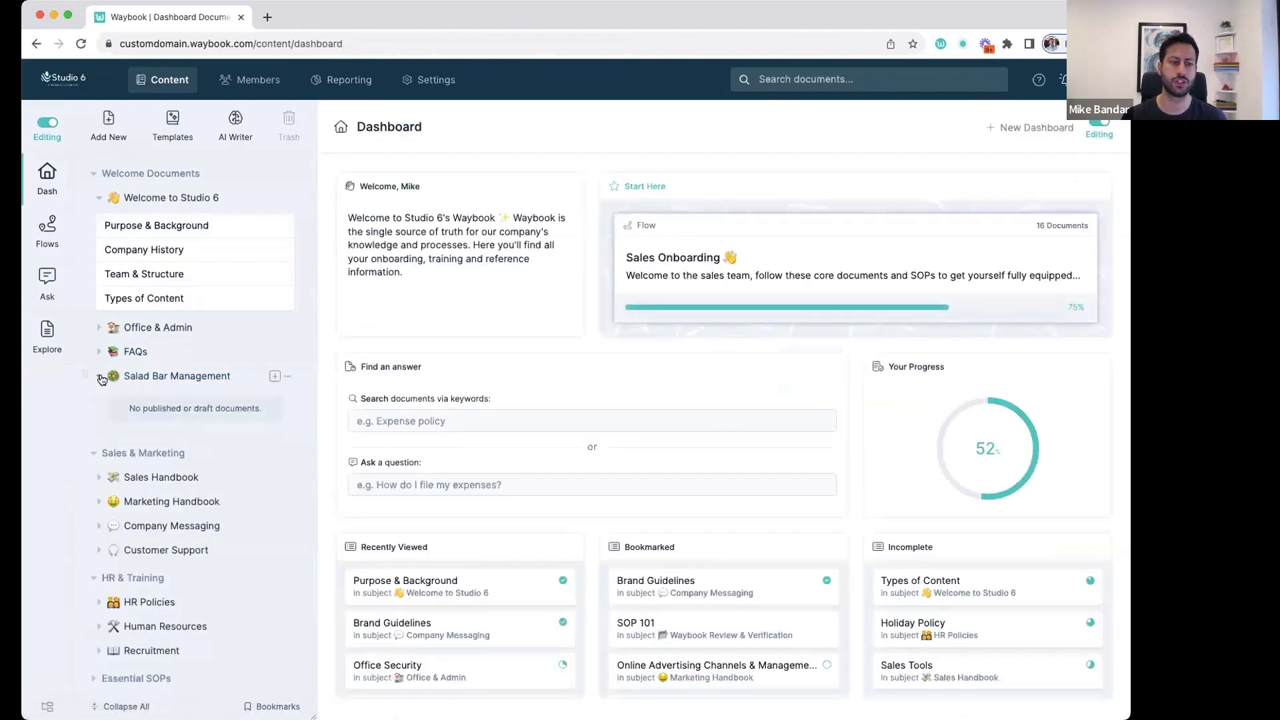
click(273, 377)
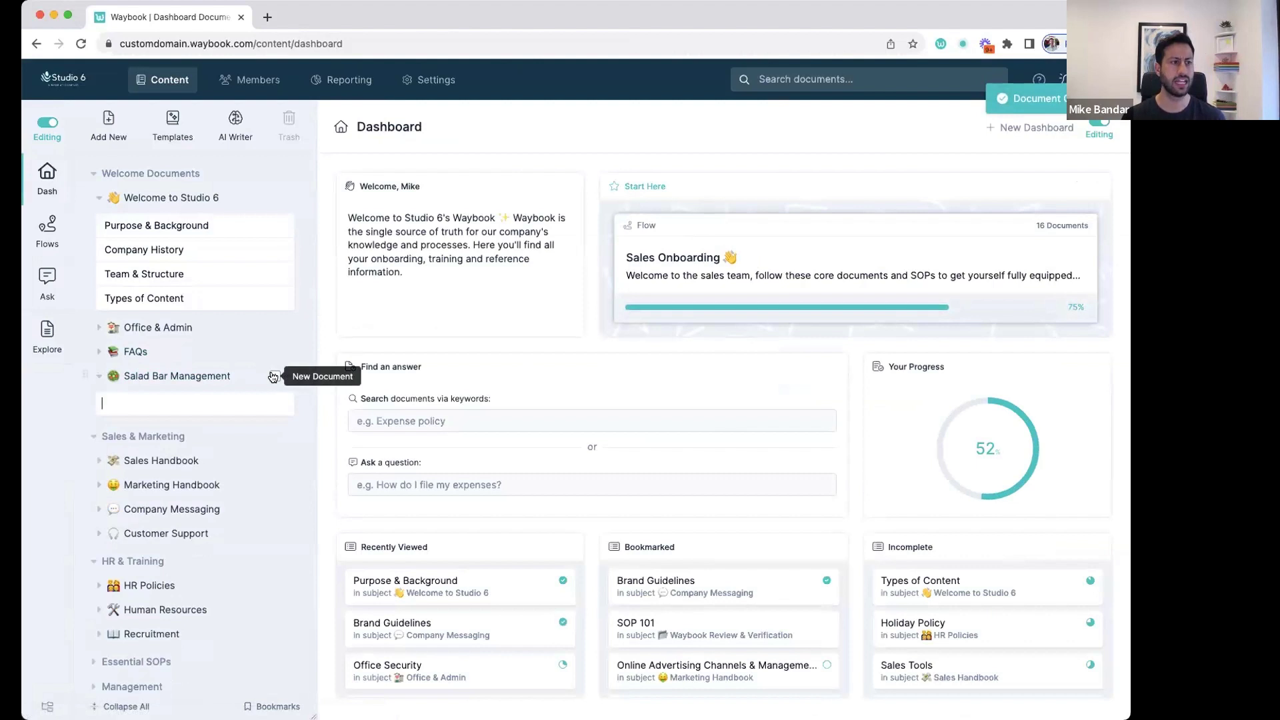
text(Salad B)
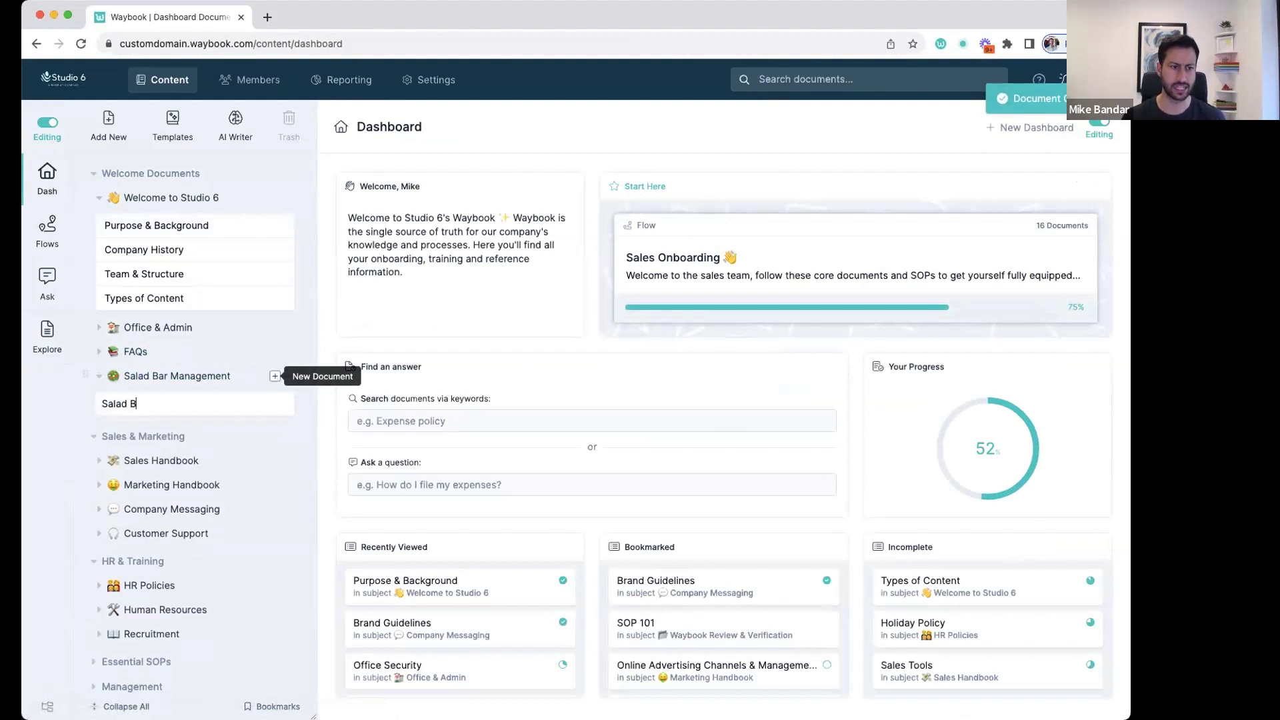
text(ar Refilling)
key(Return)
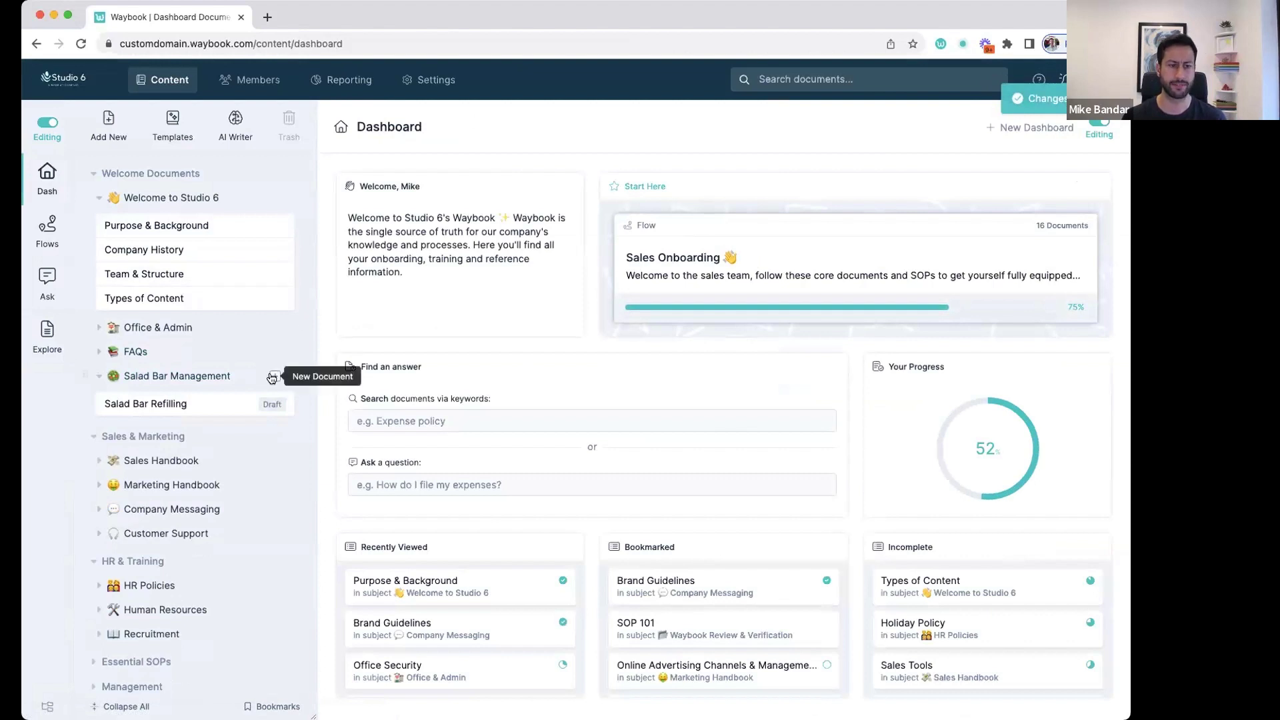
Add a second document titled "Cashing up" to the Salad Bar Management subject.
click(274, 376)
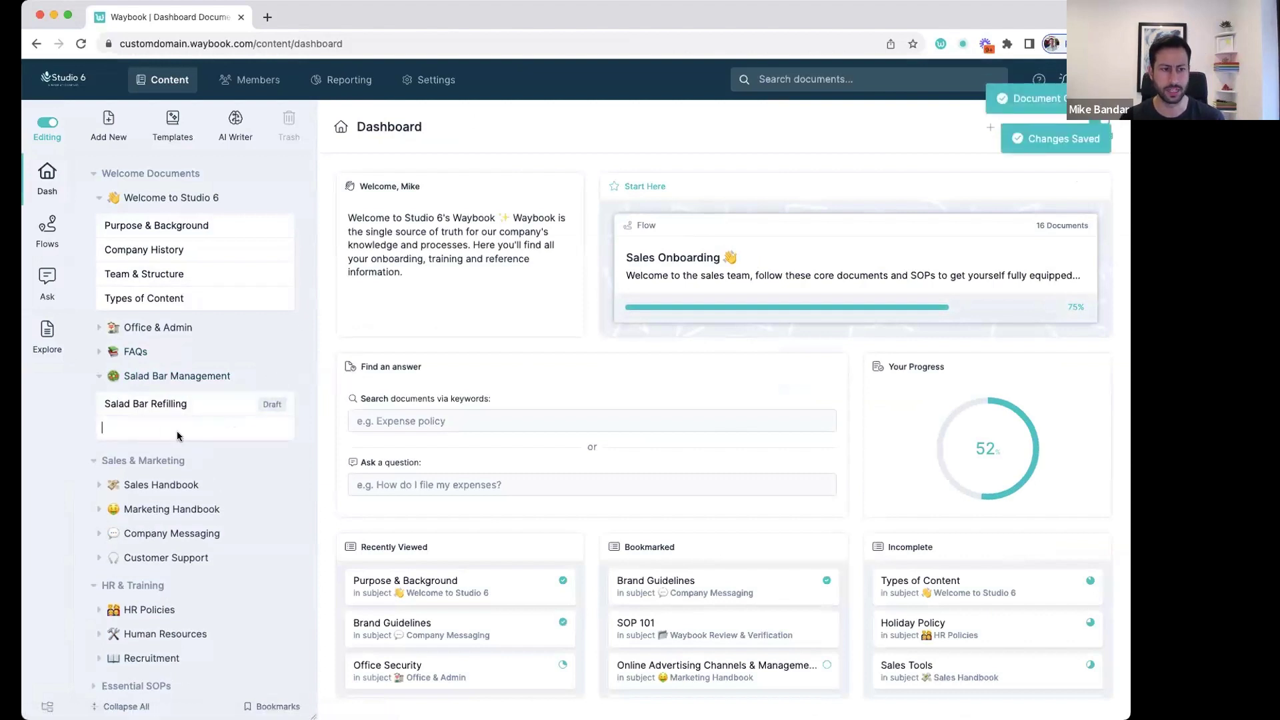
text(Cashing up)
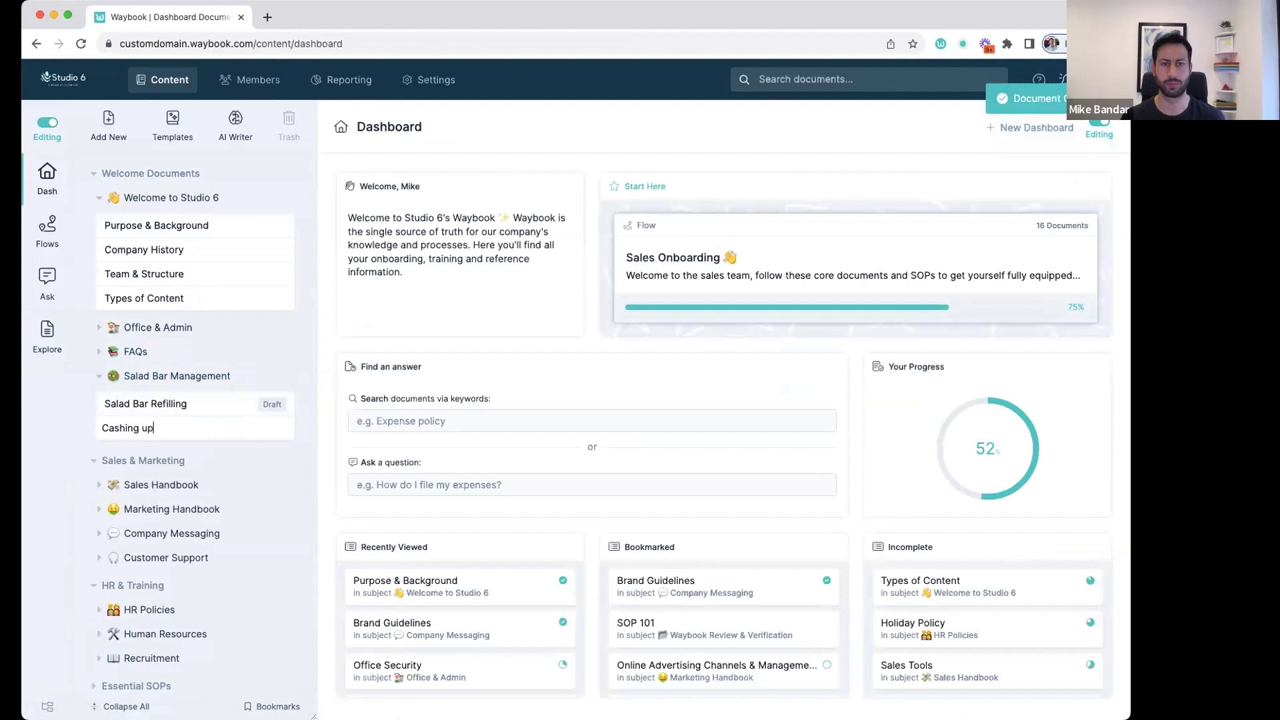
key(Return)
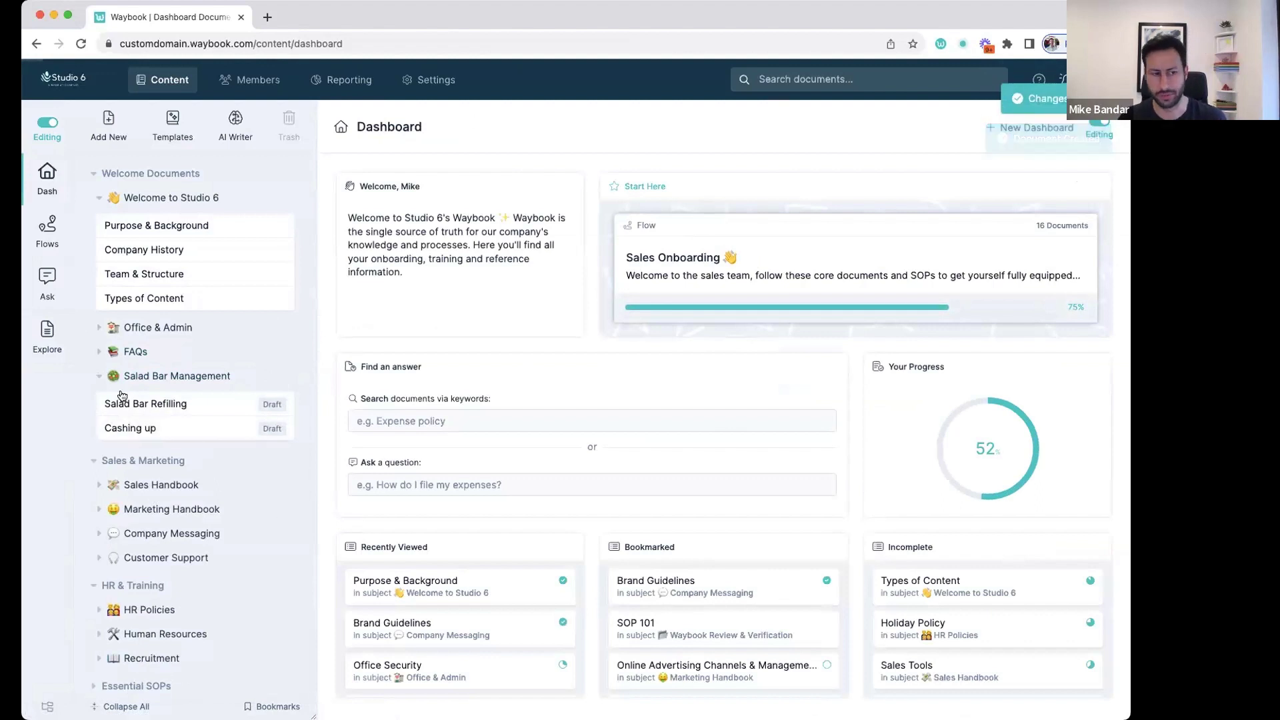
Open the Salad Bar Refilling document and title its untitled first step "Purpose & Background".
click(155, 403)
mouse_move(259, 424)
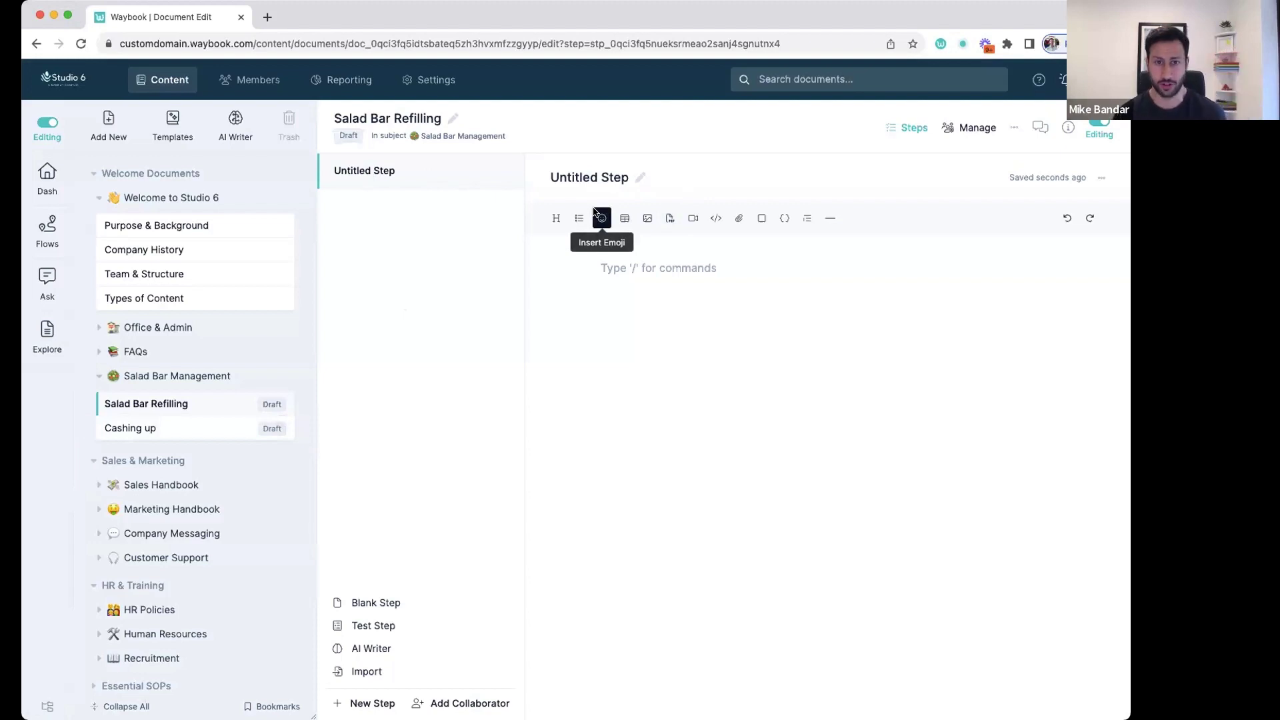
click(608, 179)
text(Purpose ^)
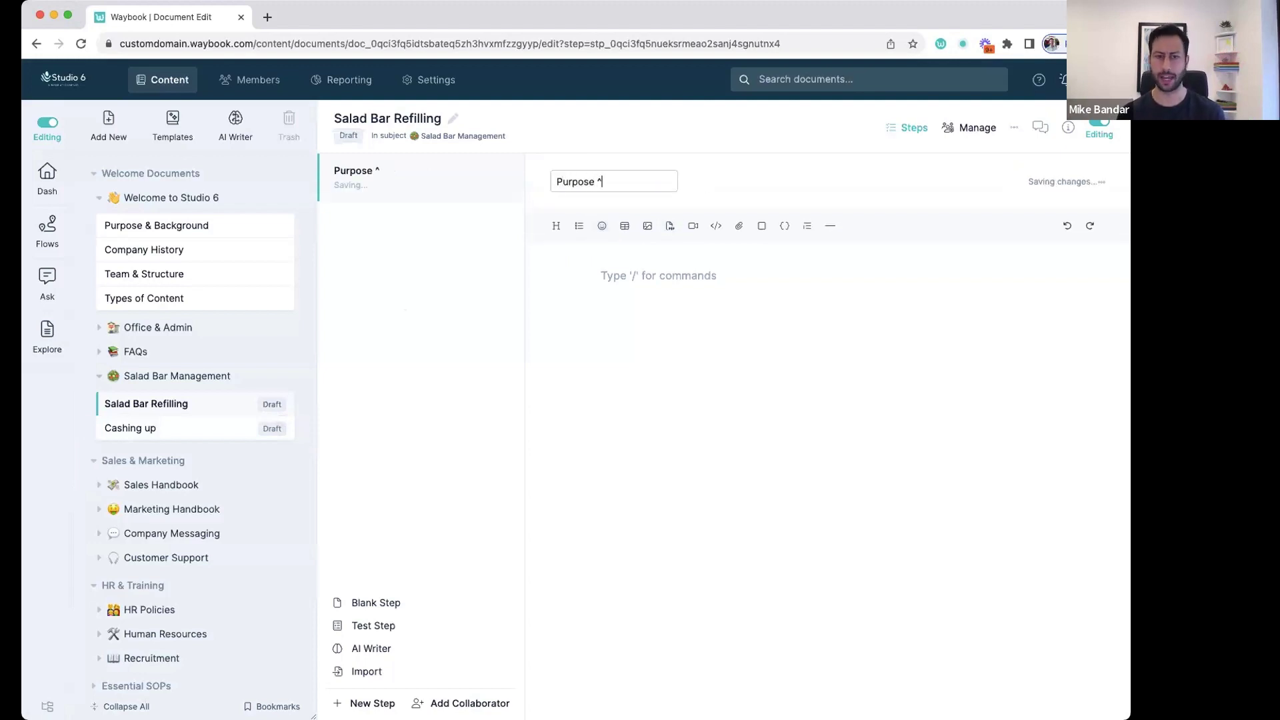
key(BackSpace)
text(& B)
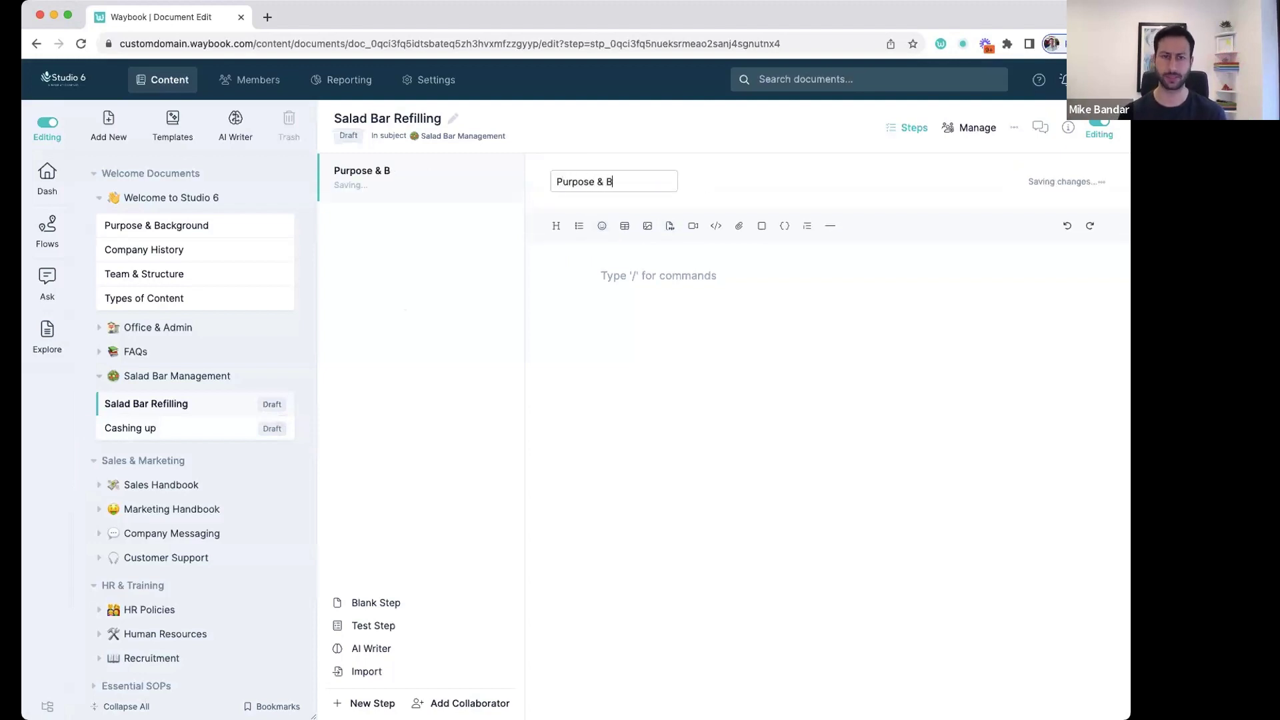
text(ackgr)
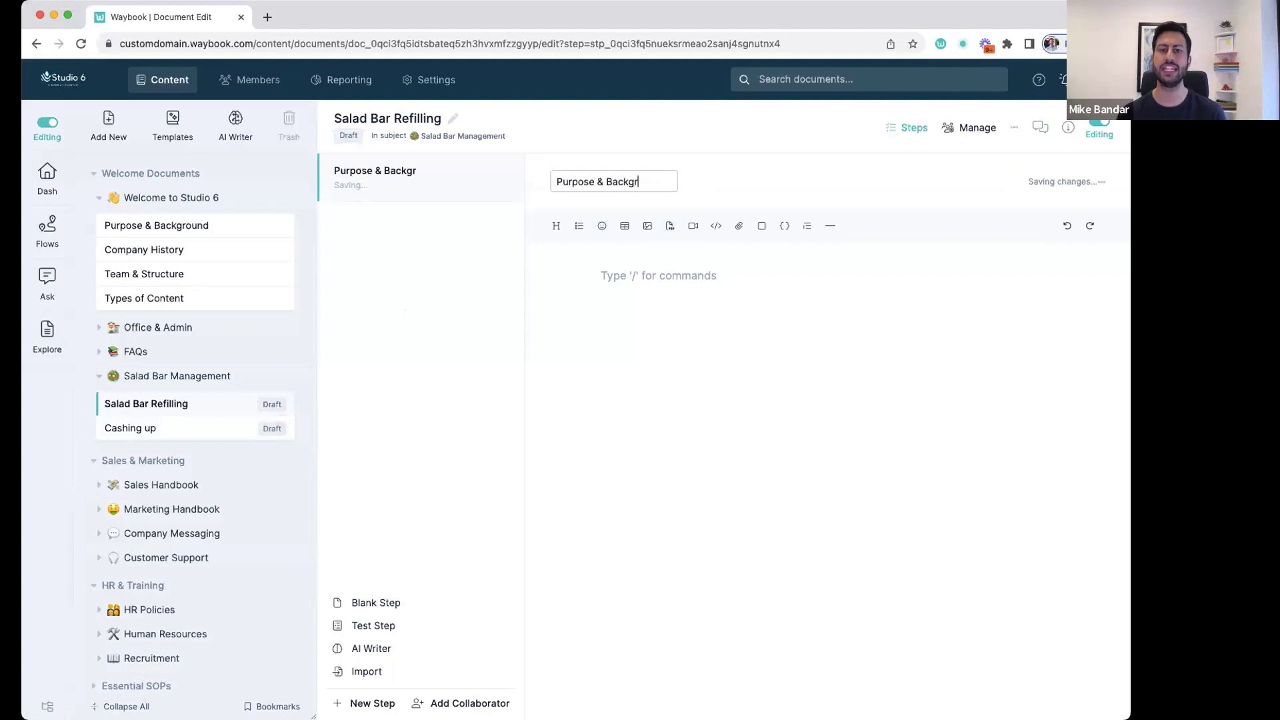
text(ound)
key(Return)
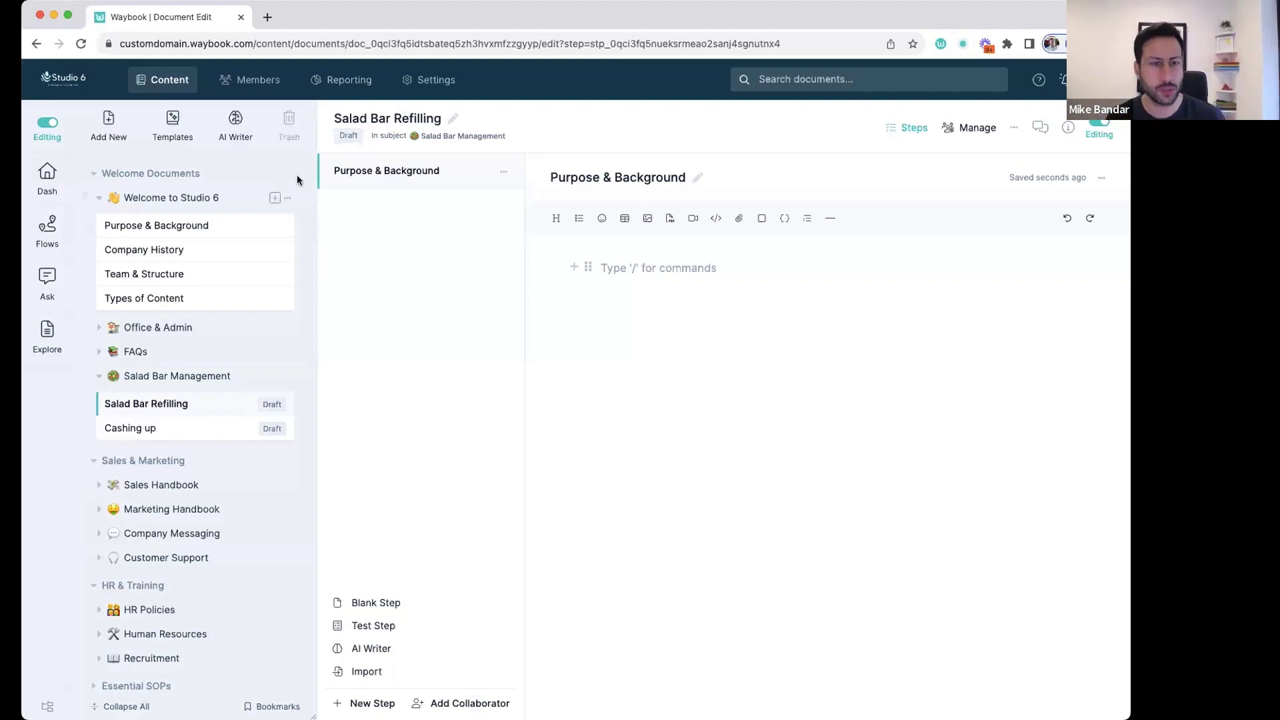
Add two new steps titled "Initial Set up" and "When to refill" to the Salad Bar Refilling document.
click(375, 703)
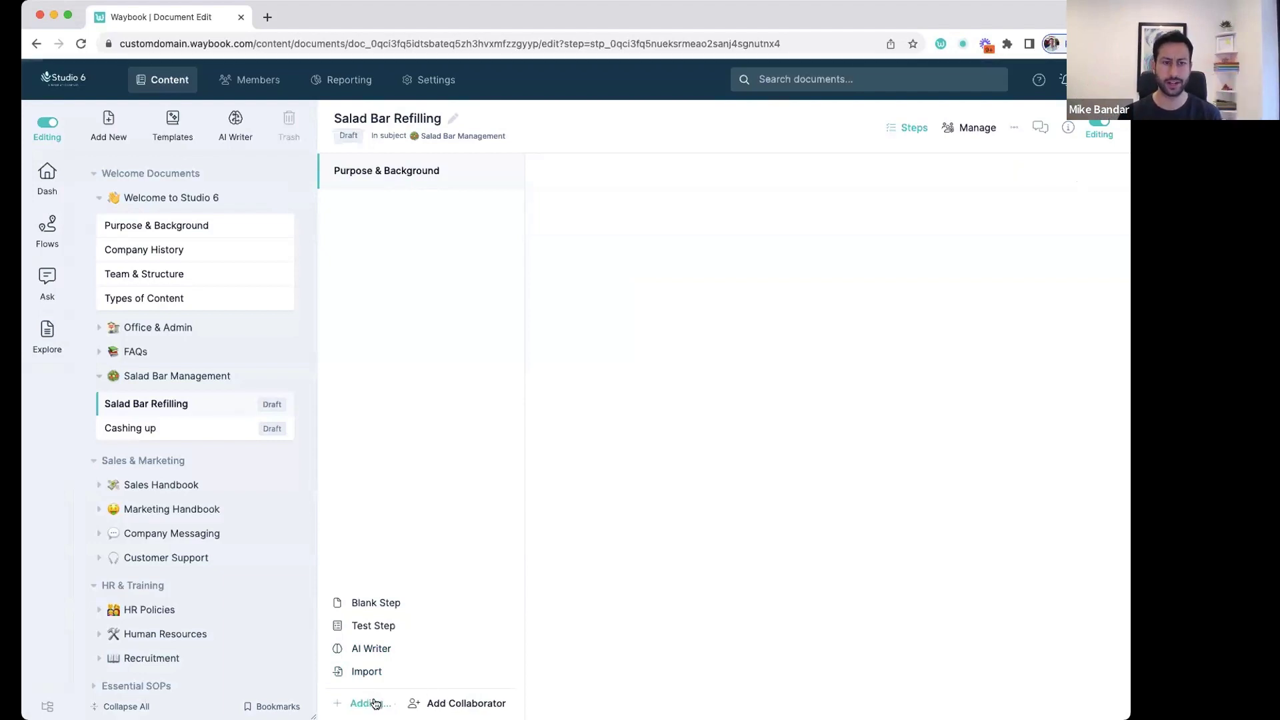
text(Initial Set up)
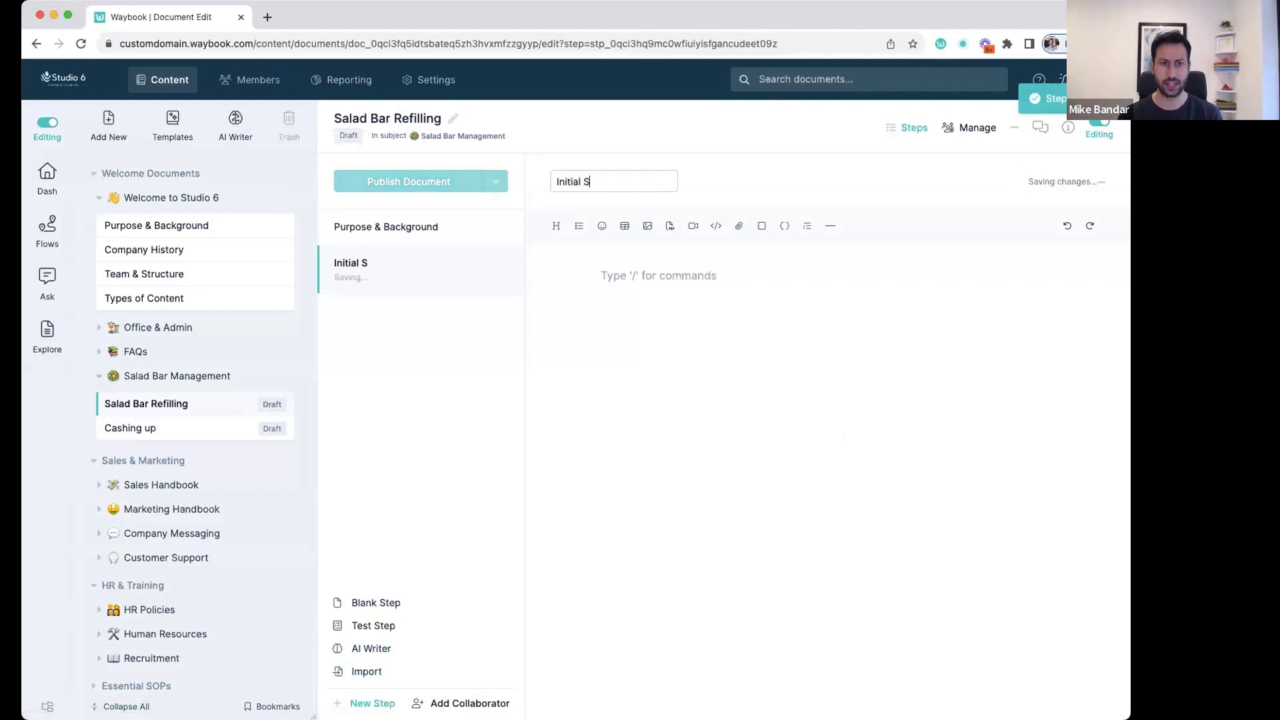
key(Return)
click(374, 702)
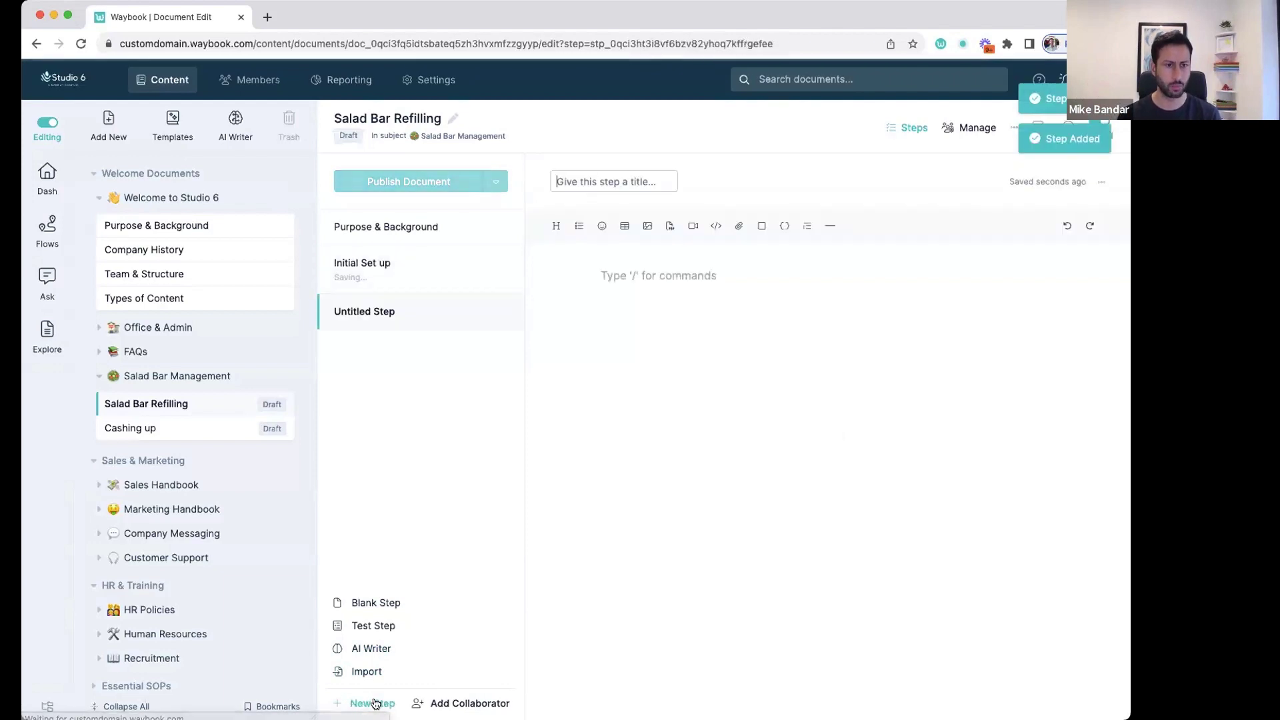
text(Whe)
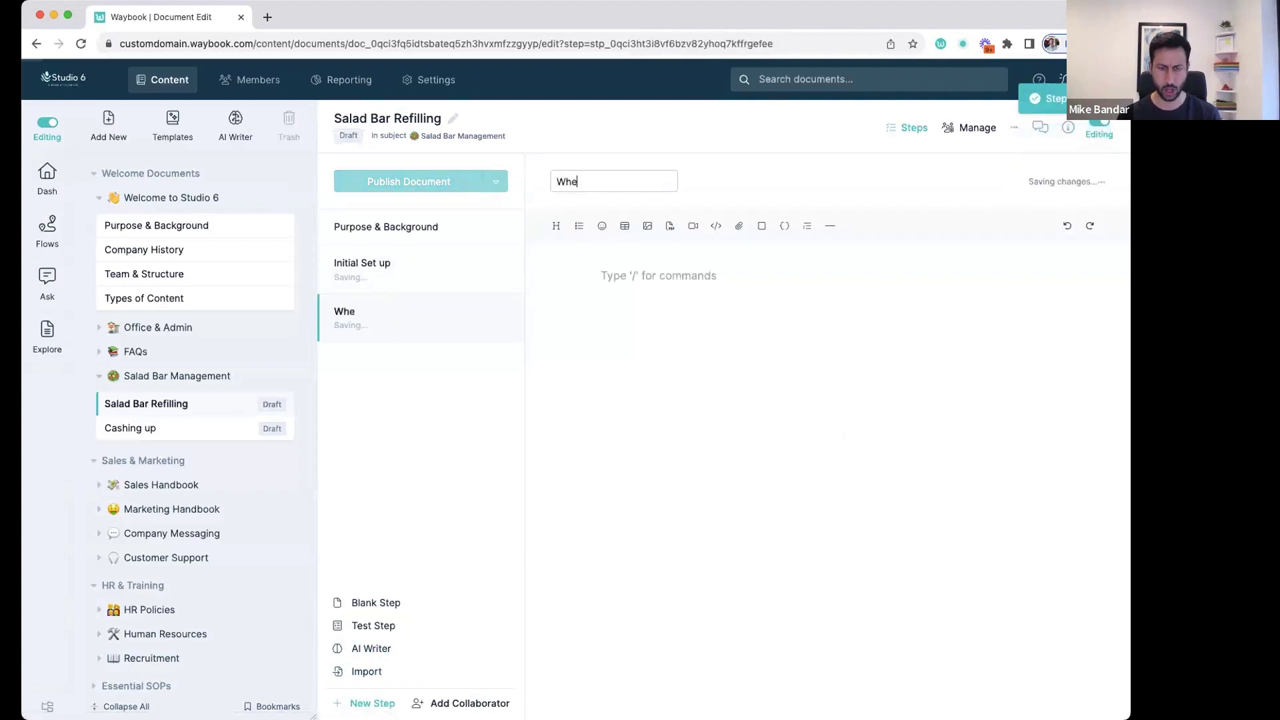
text(n to refill)
key(Return)
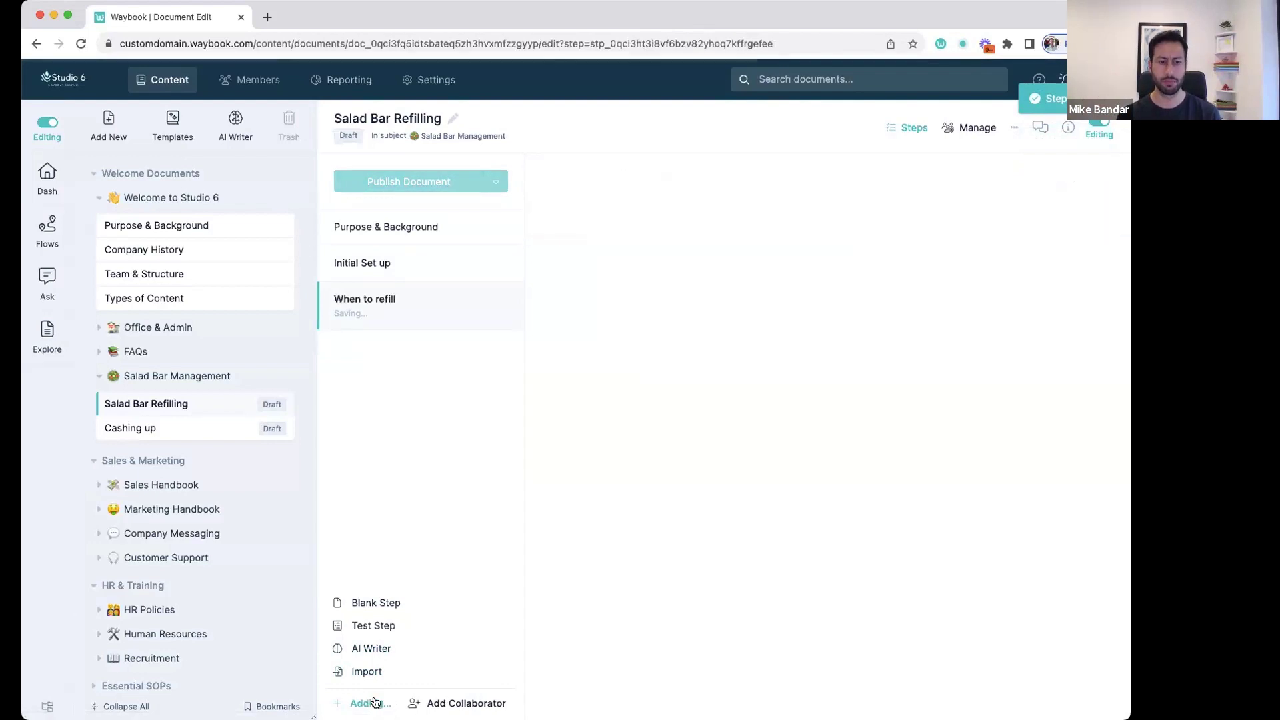
Add another step titled "How to refill" following the "When to refill" step.
click(366, 703)
text(How to refill)
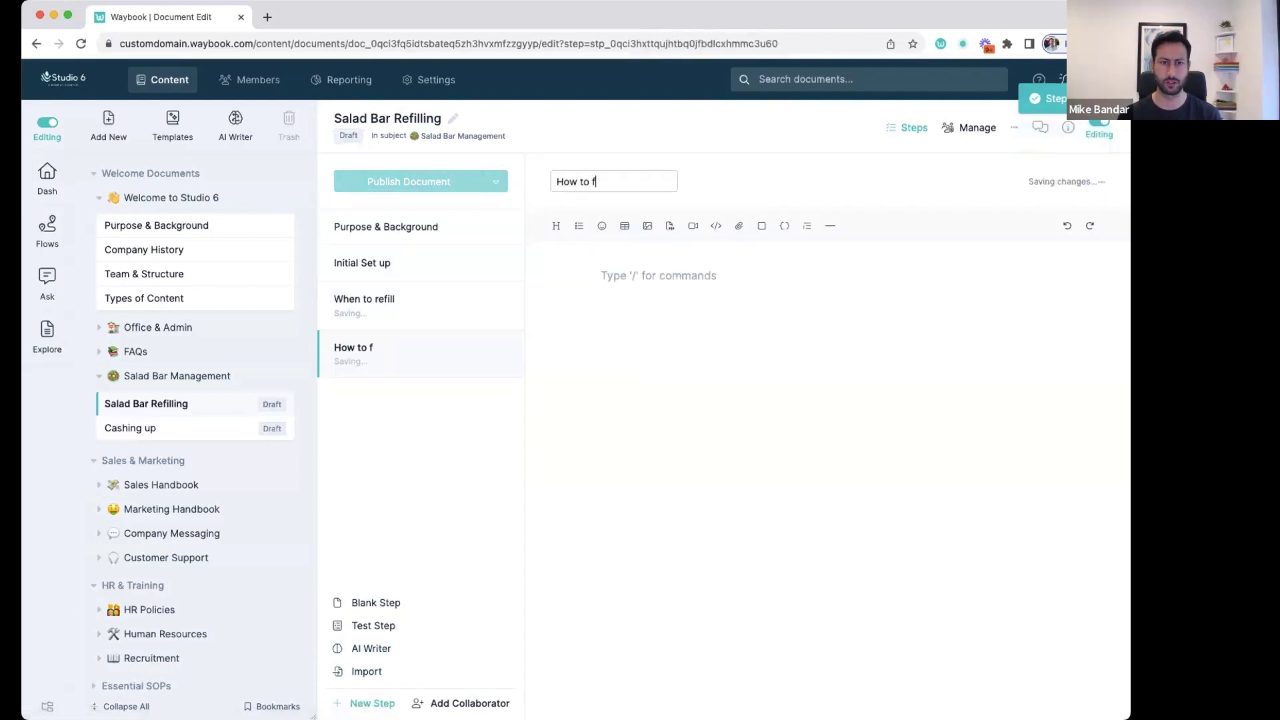
key(Return)
Add a step titled "Health and safety considerations" after the "How to refill" step.
click(365, 703)
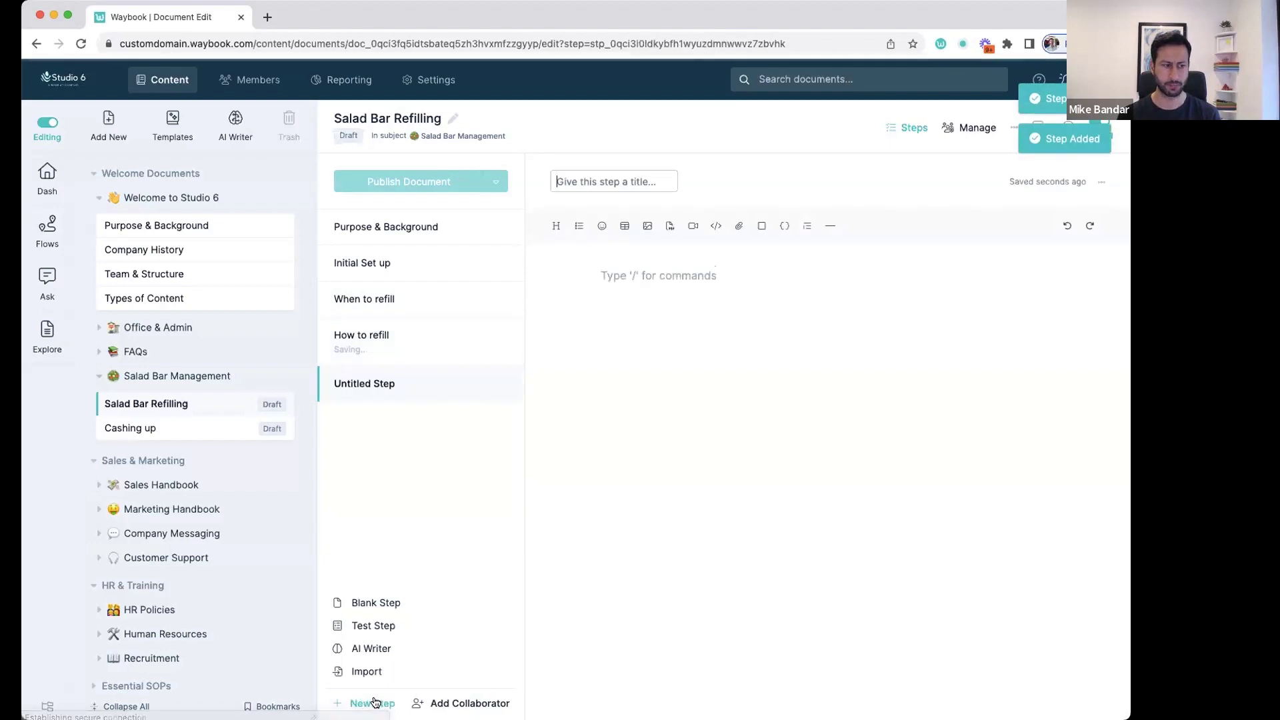
text(HEa)
key(BackSpace)
key(BackSpace)
text(ealth and )
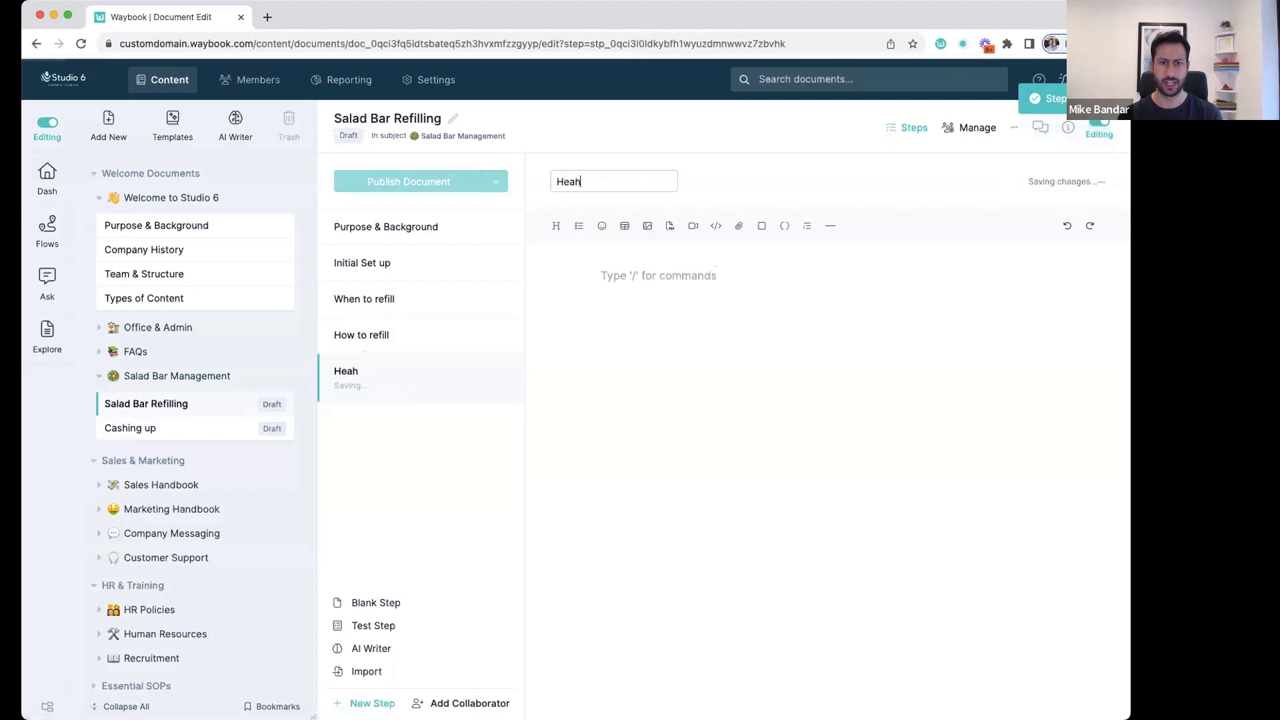
text(sagfet)
key(BackSpace)
key(BackSpace)
key(BackSpace)
key(BackSpace)
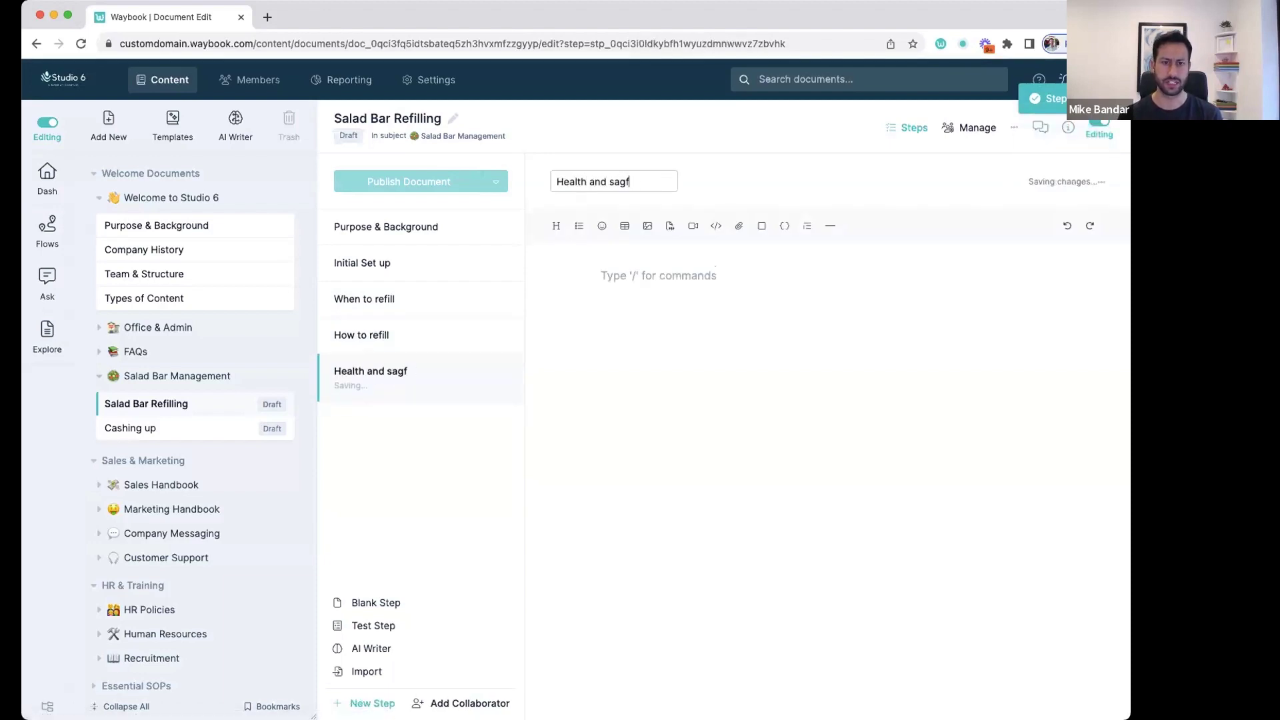
text(fety cons)
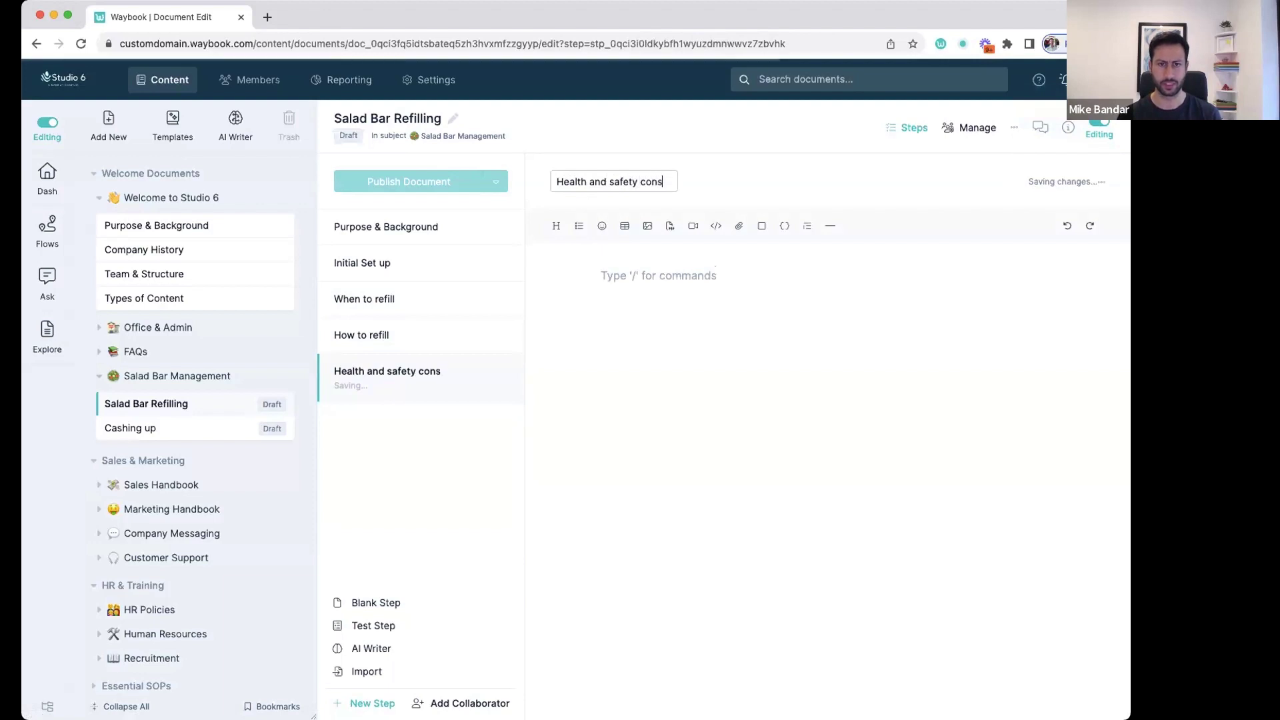
text(iderations)
key(Return)
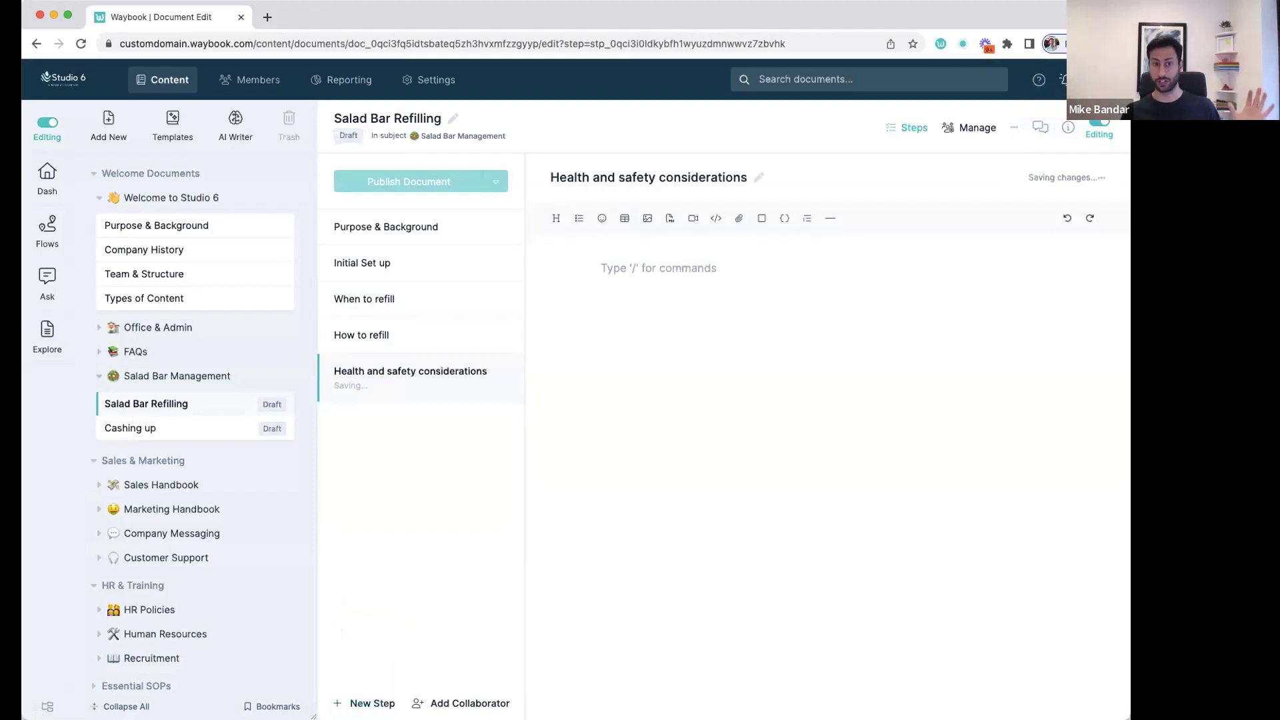
Browse the template library's Human Resources category and open the Code of Conduct template.
click(411, 226)
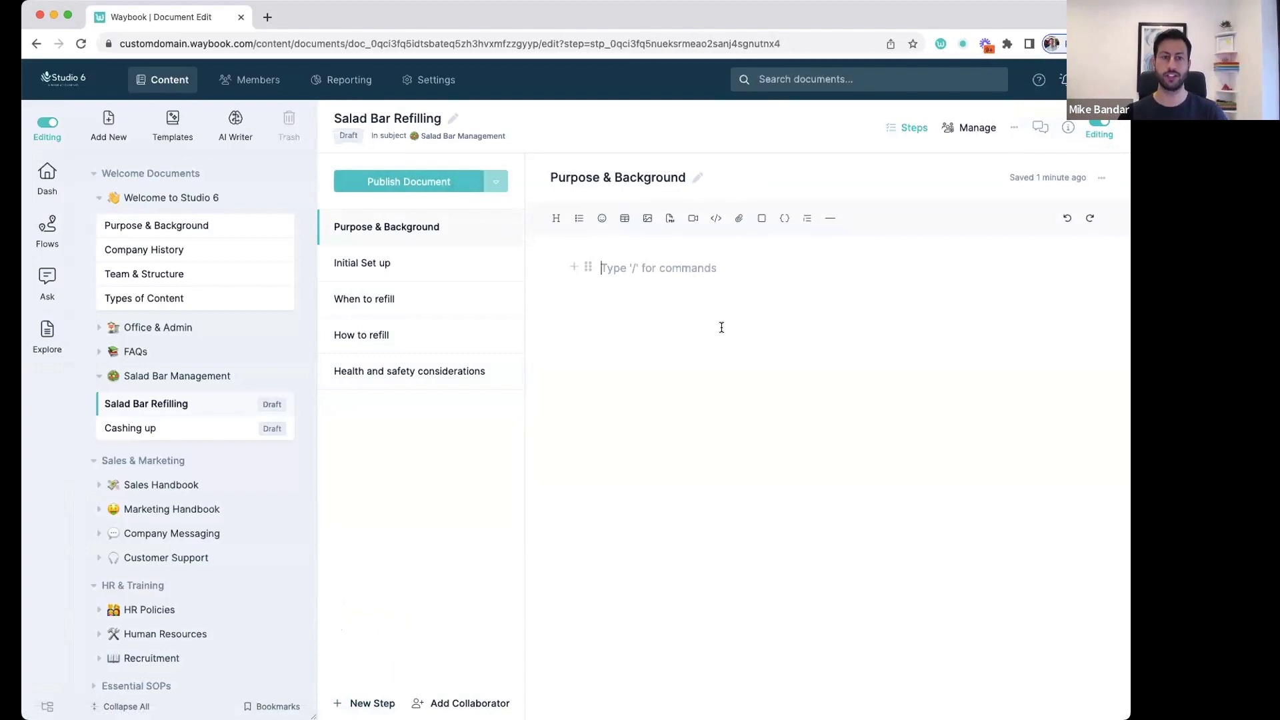
click(176, 118)
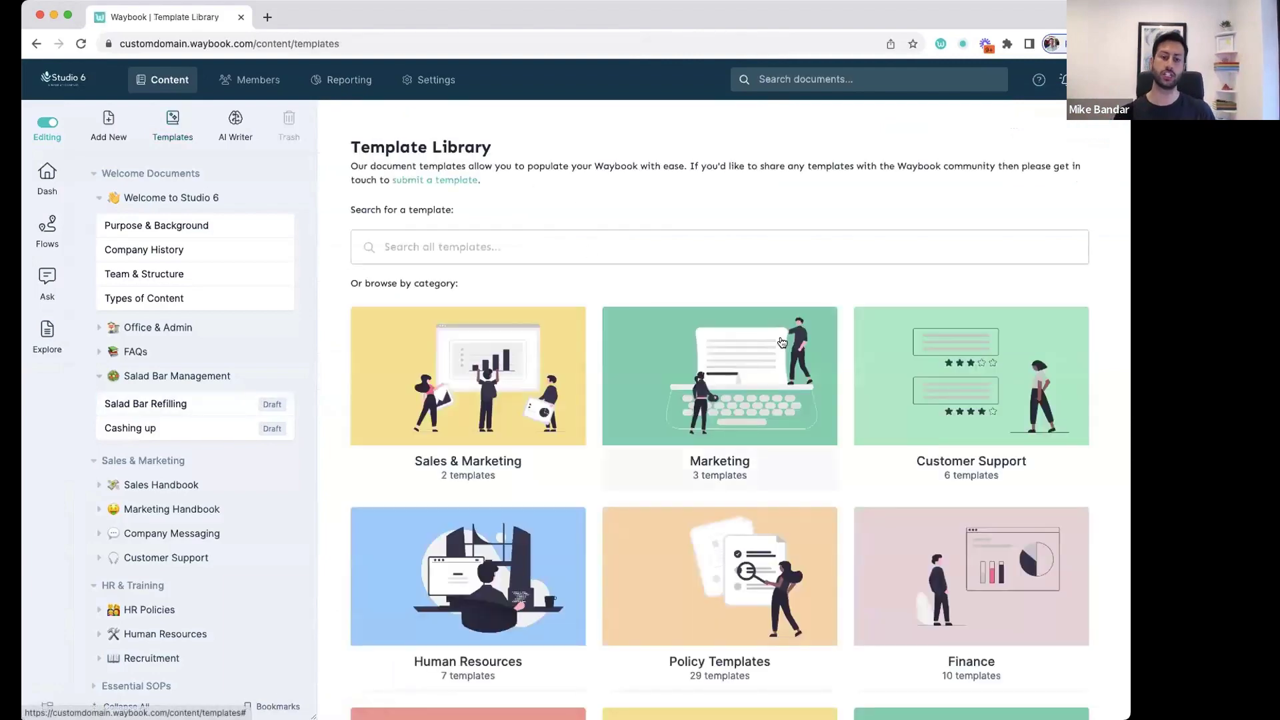
scroll(670, 454, down, 1)
scroll(670, 455, down, 2)
click(512, 433)
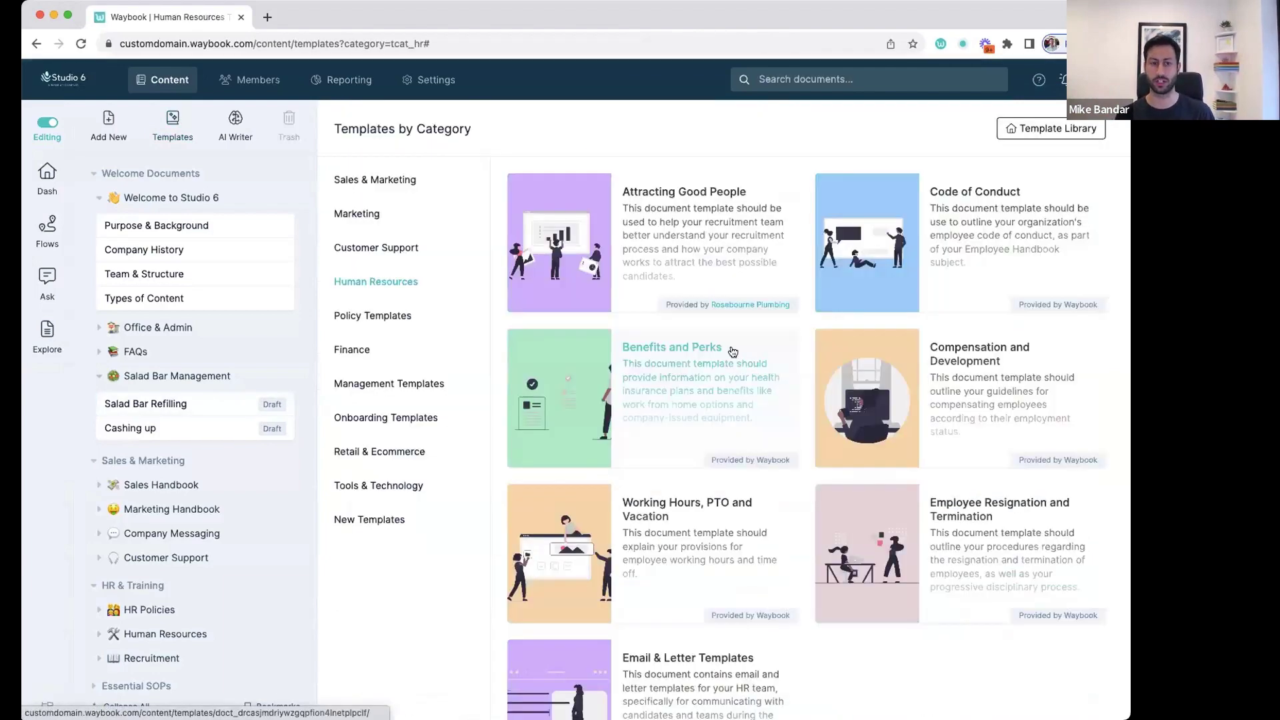
click(987, 202)
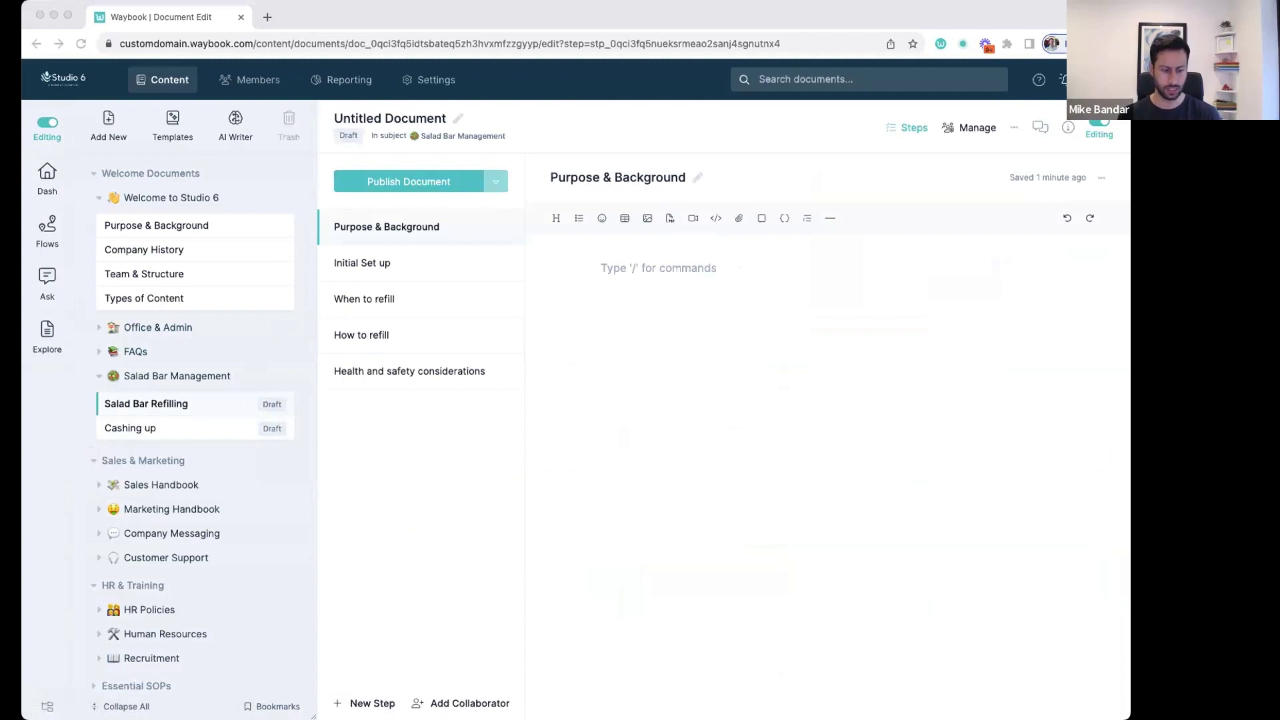
Fill the Purpose & Background step with the introductory text and 30-minute reset callout, and embed the "How To Make Salad" YouTube video.
click(718, 302)
text(Throughout each shift it is essential that the Salad Bar remains full and clean. ⏱ A full reset should be conducted every 30 minutes. These steps will show you the fundamental areas to be aware of when managing the salad bar.)
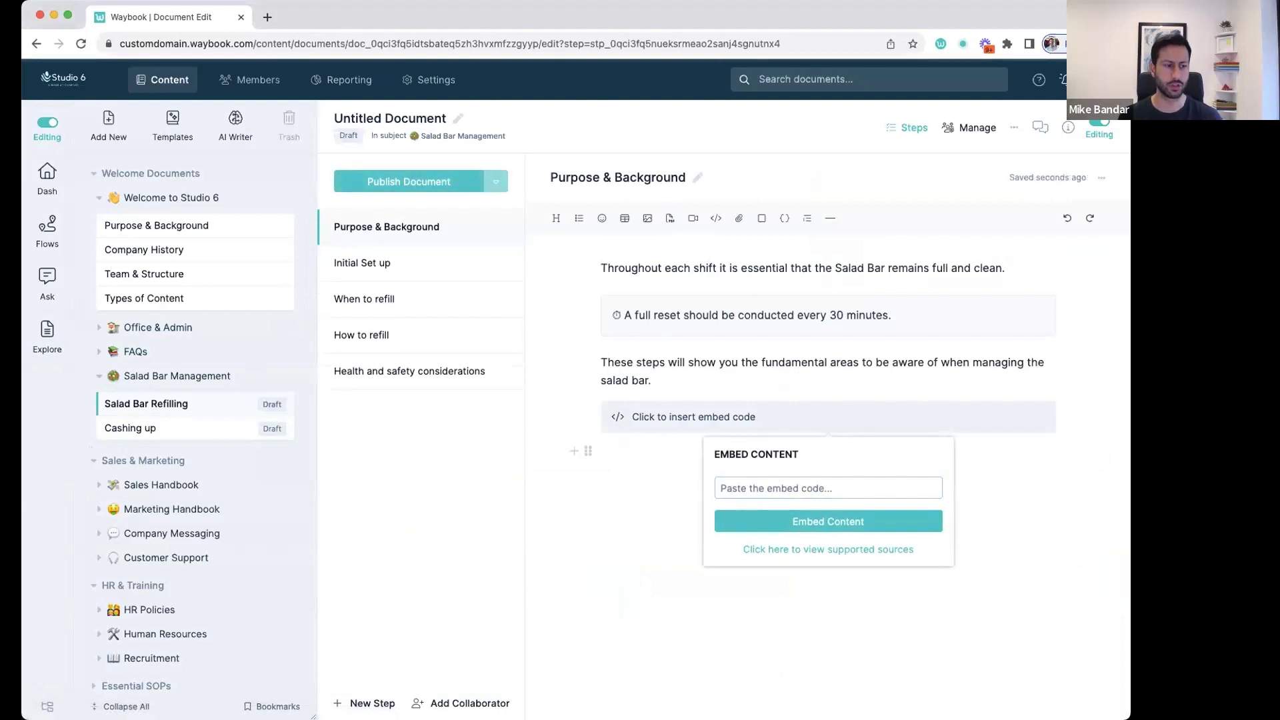
key(super+Tab)
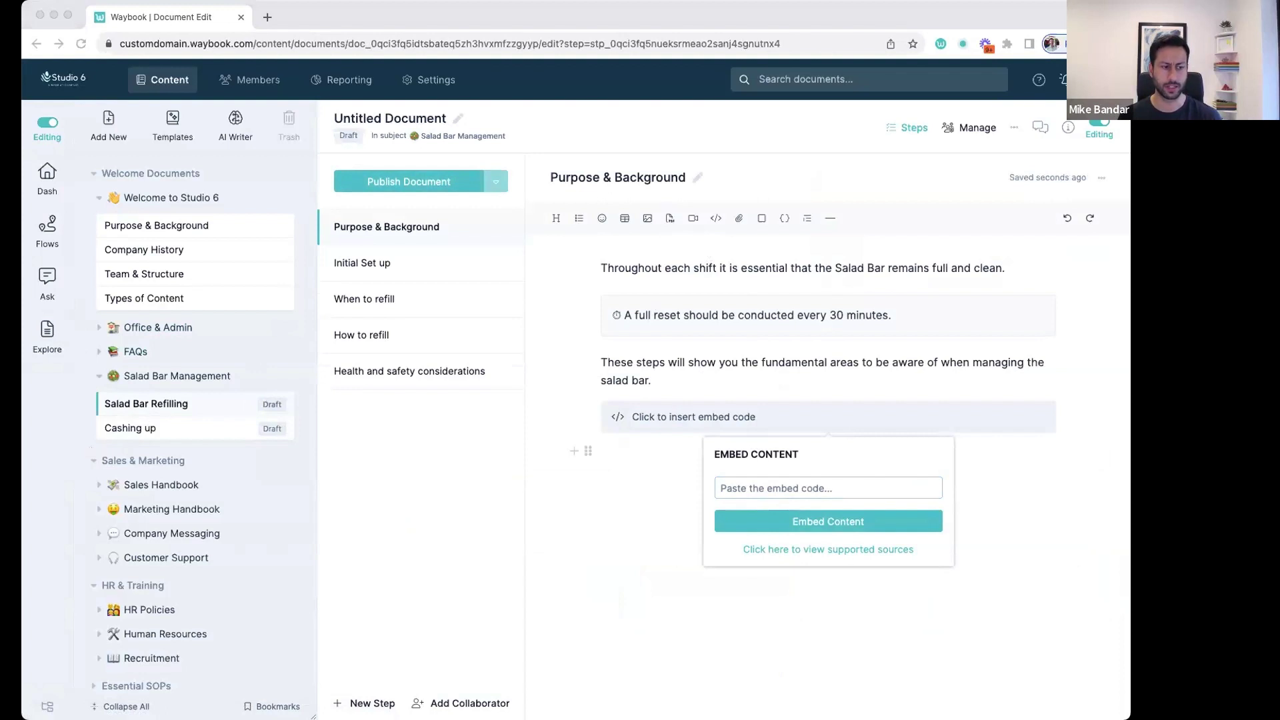
click(814, 496)
text(https://youtu.be/bOndyTDv2Oc)
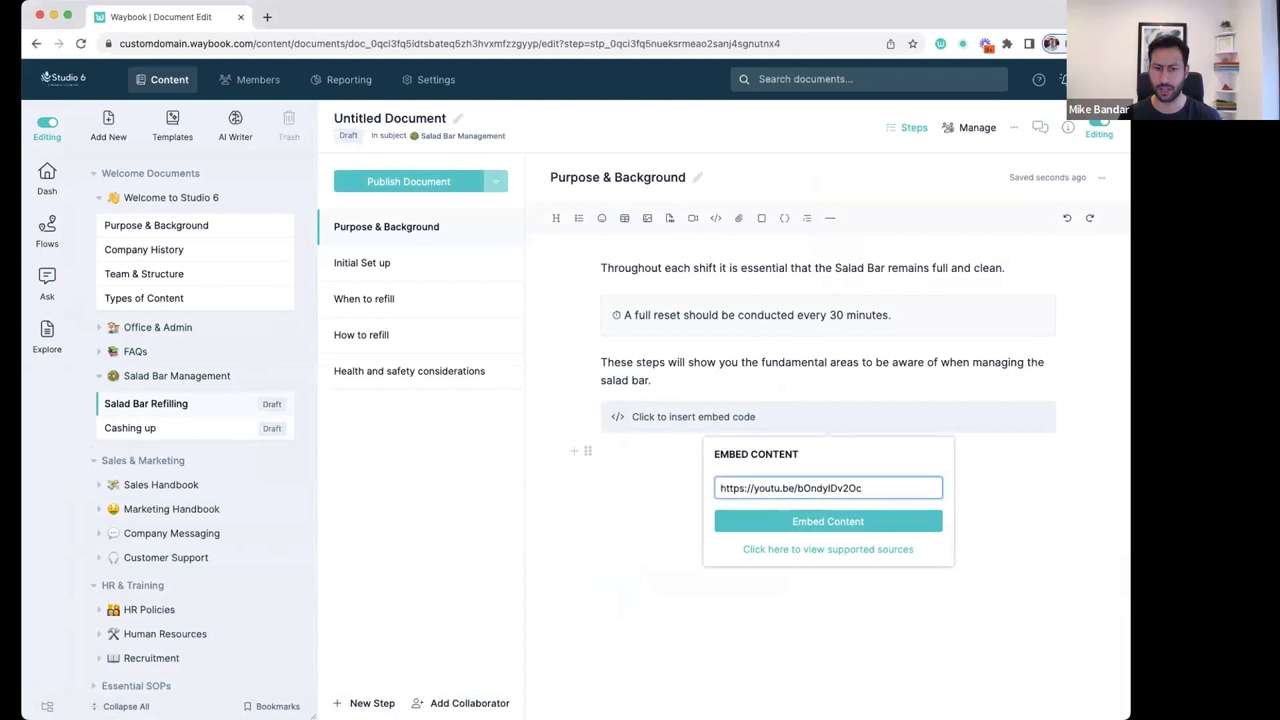
key(Return)
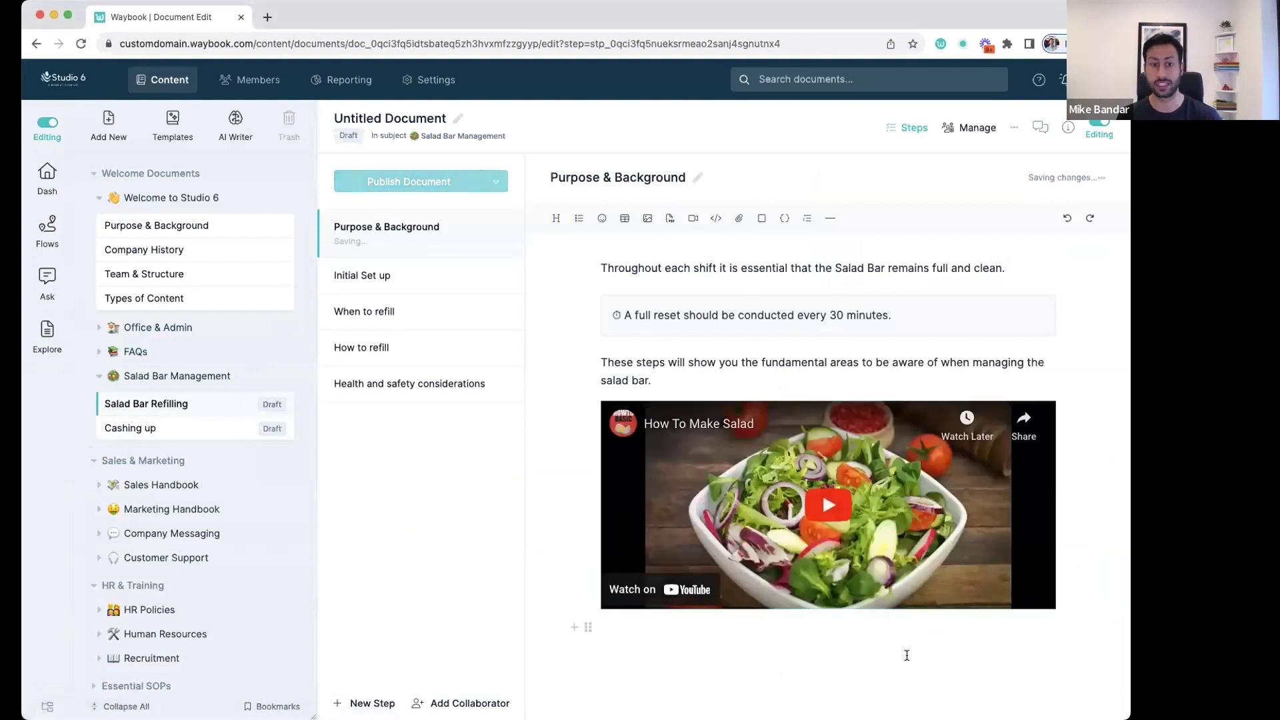
Paste the salad bar layout instructions, the left and right hand aisle table and the labelled photo into the Initial Set up step.
click(400, 267)
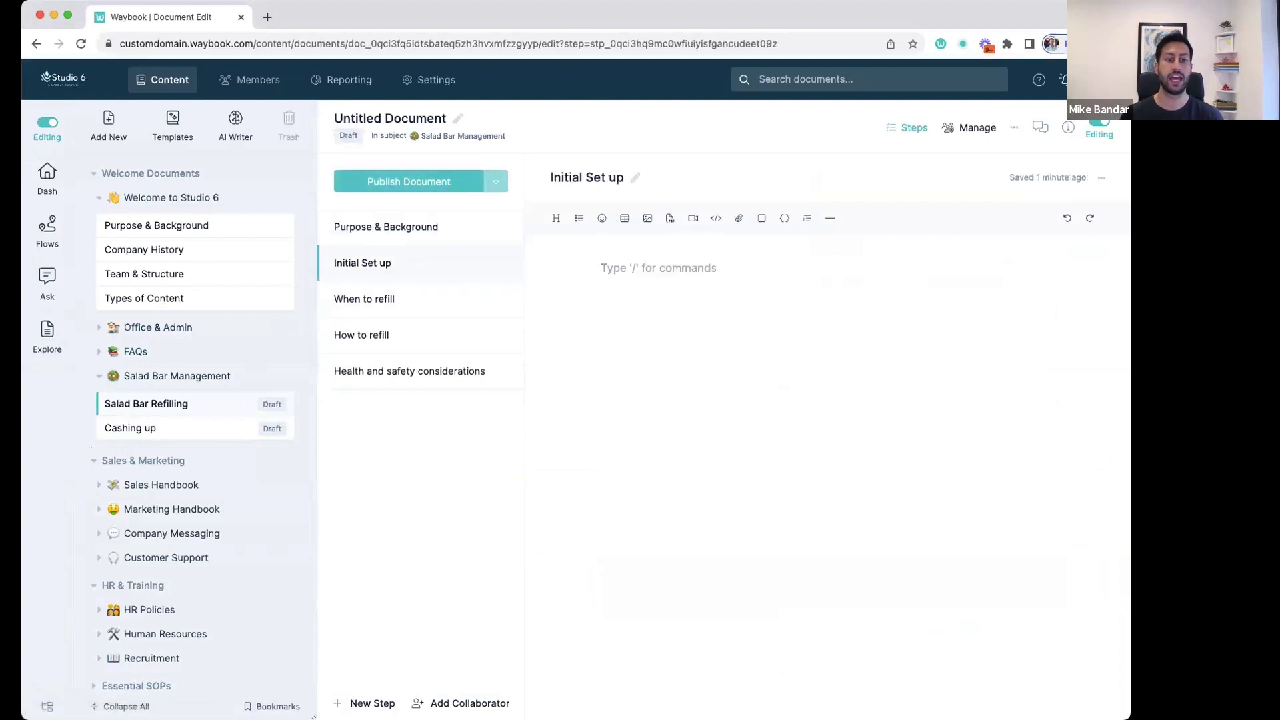
key(super+Tab)
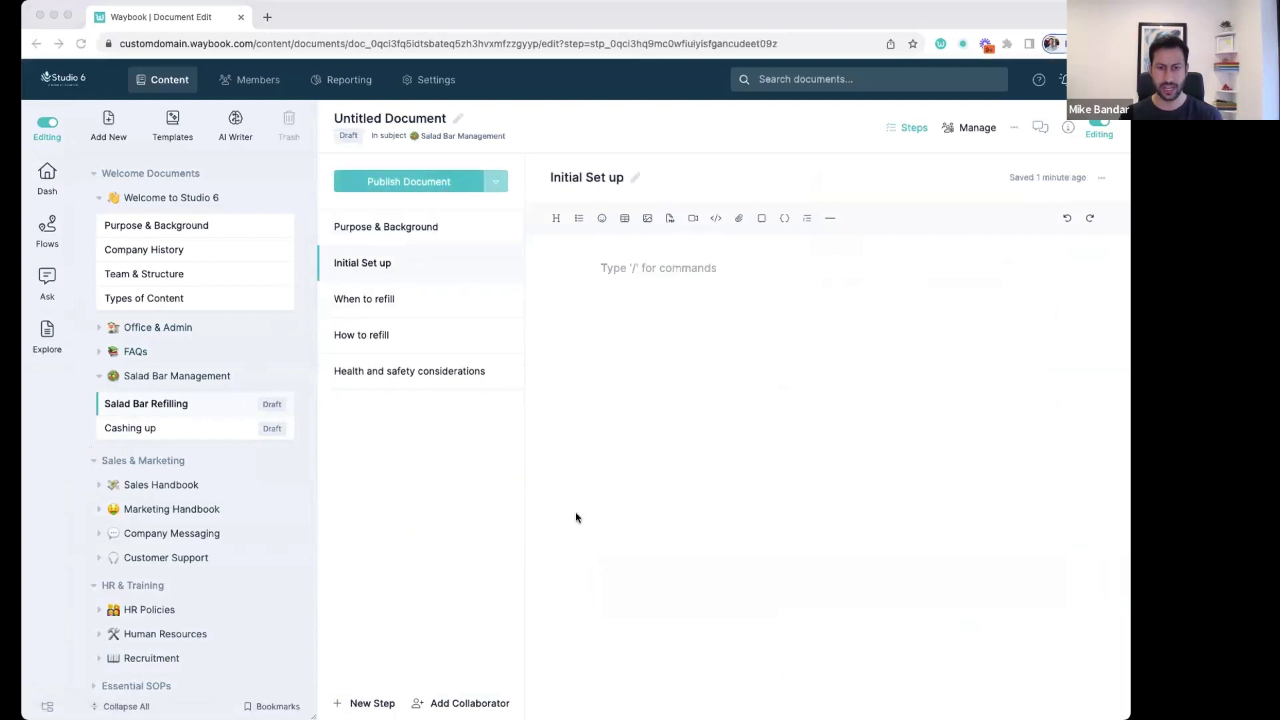
click(692, 358)
text(During the initial set up the Salad bar should always be laid out in the same order to enable the efficient flow of customers.  Please ensure that the items are laid out in this specific order.  Left Hand Aisle	Right Hand Aisle Meats	Salad Toppers Fish	Vegetable Protein 'Wet' Salads	'Dry' Salads 'Dry' Salads	'Wet' Salads Vegetable Protein	Fish Salad Toppers	Meat)
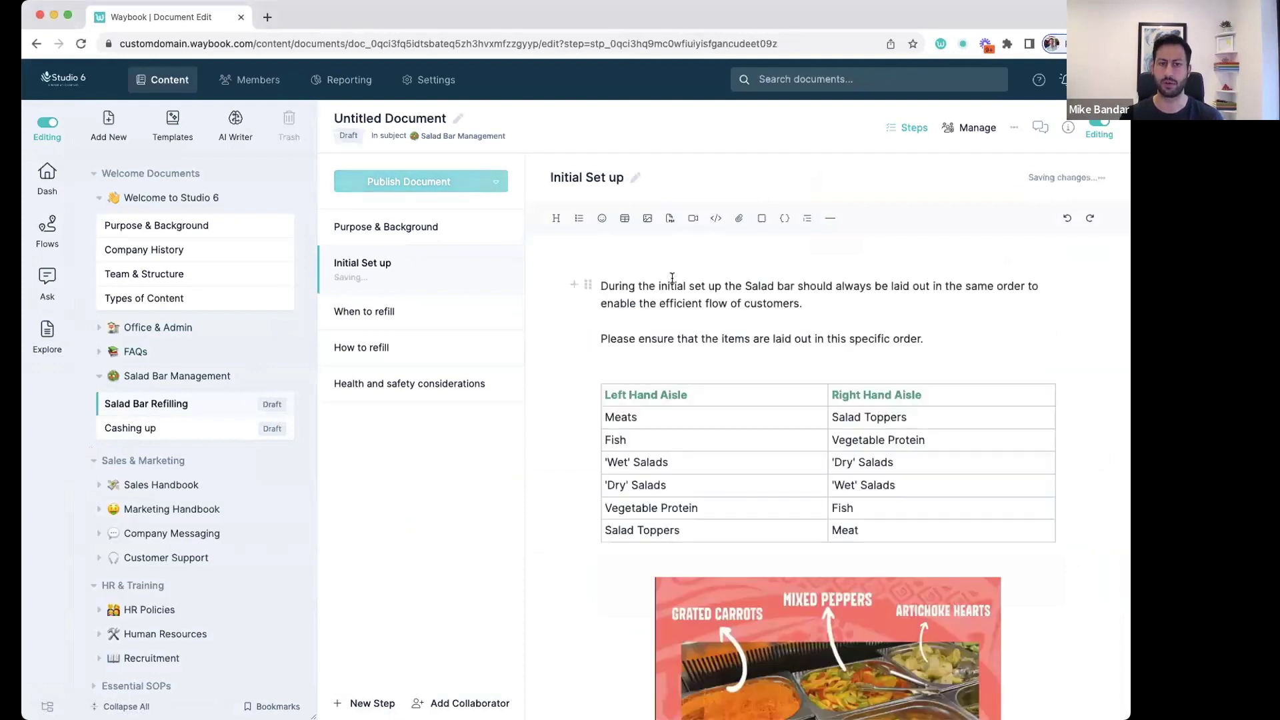
click(420, 313)
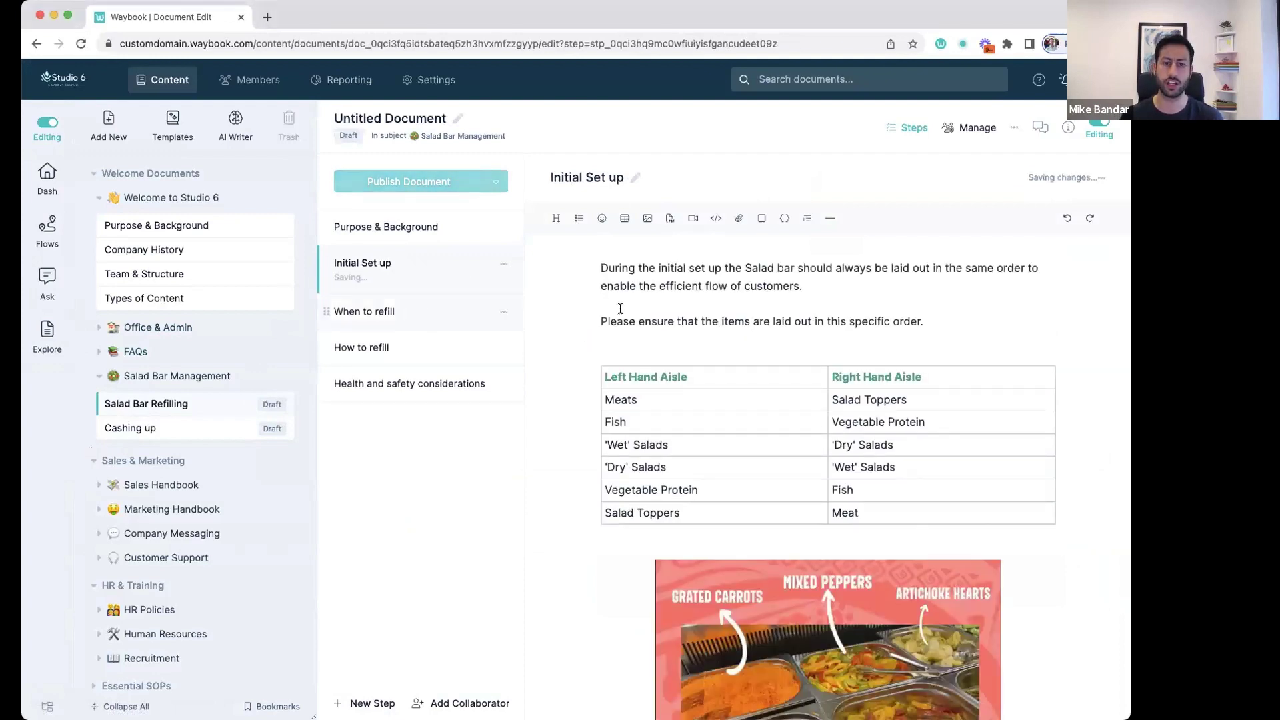
text(Typing)
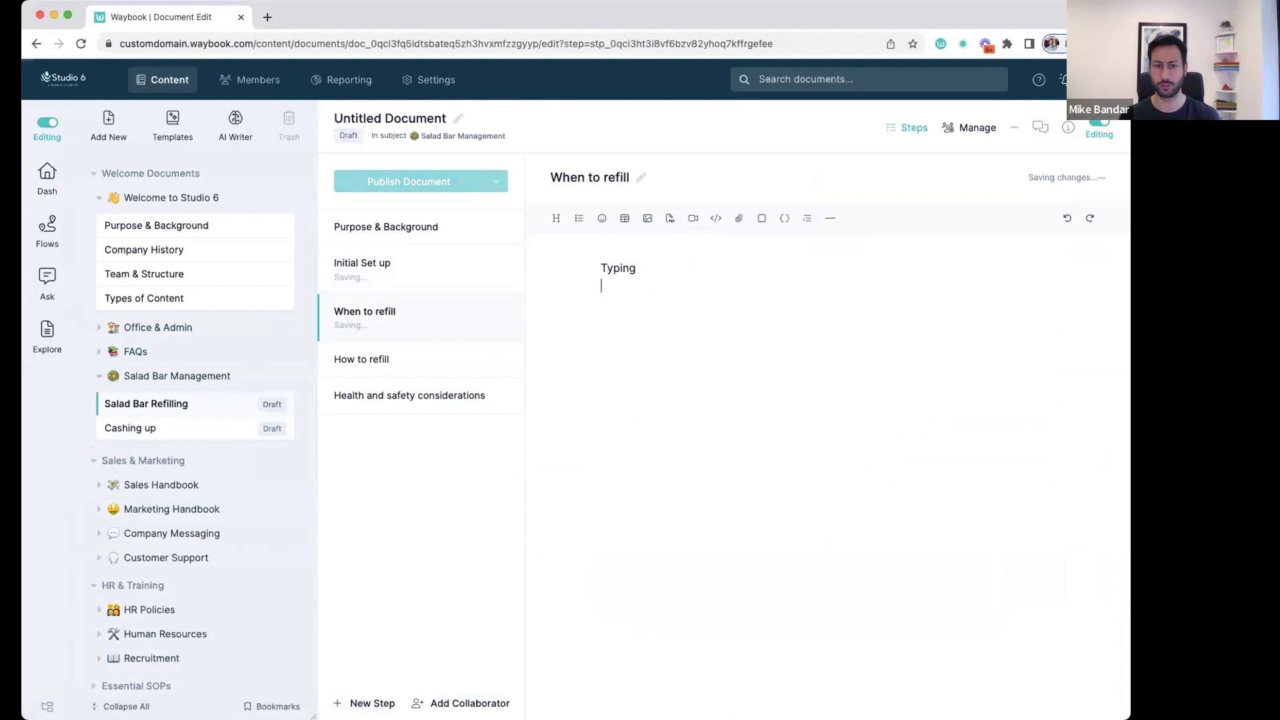
key(Return)
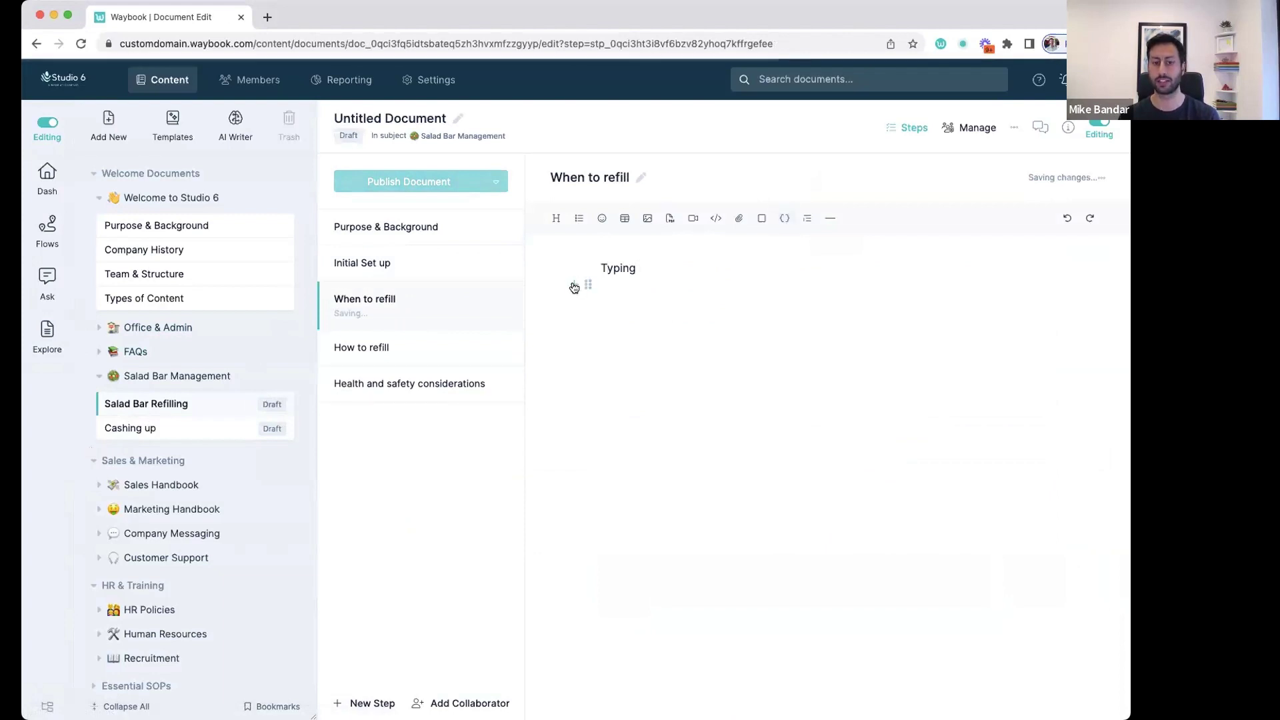
click(574, 285)
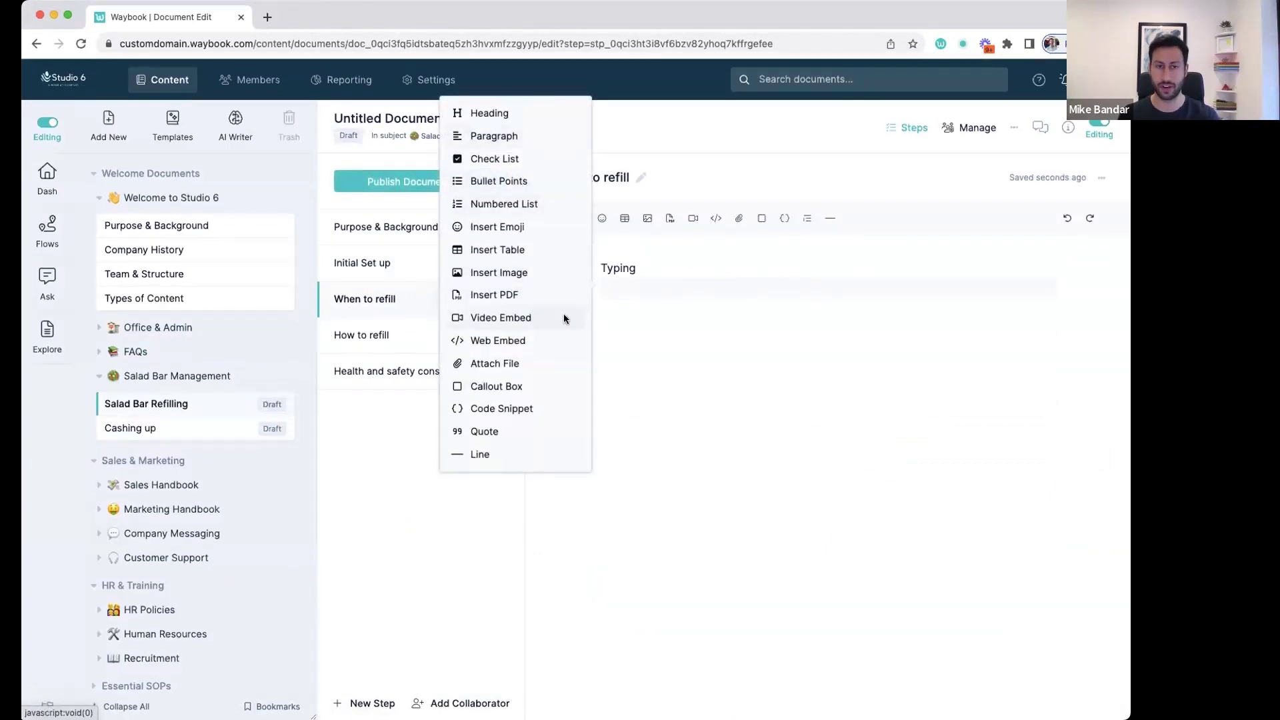
click(711, 366)
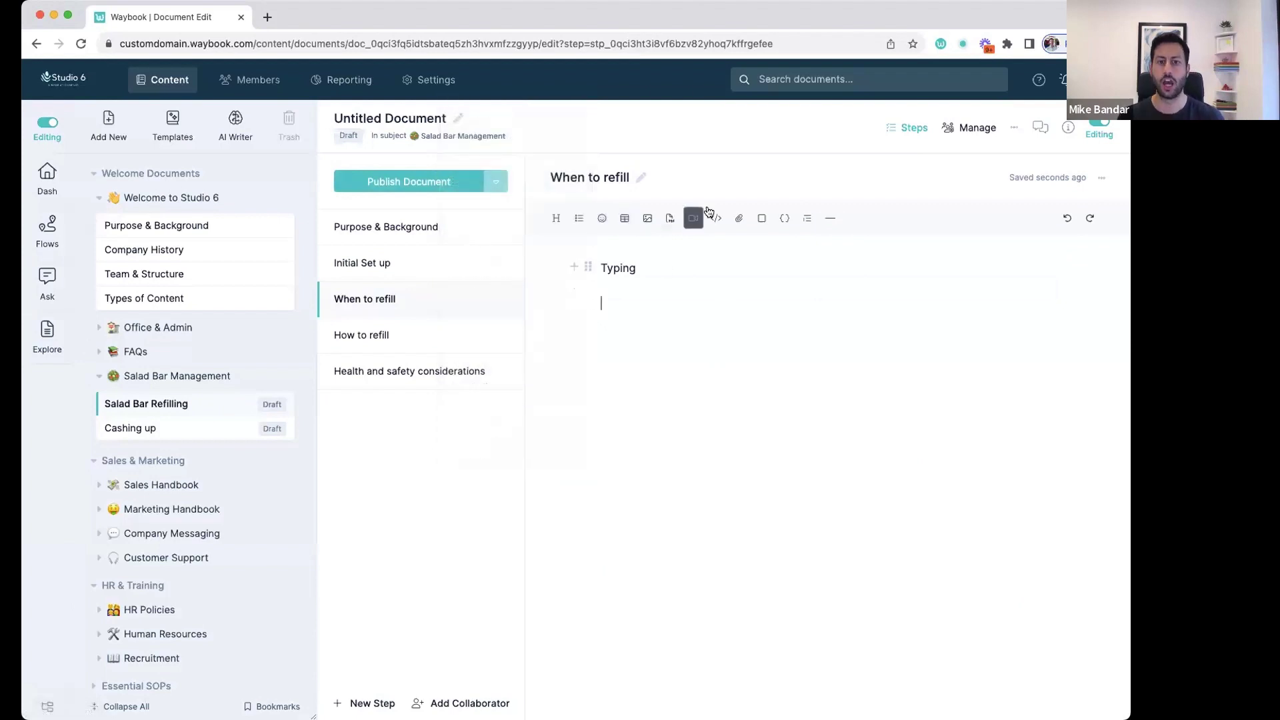
drag(649, 294, 577, 248)
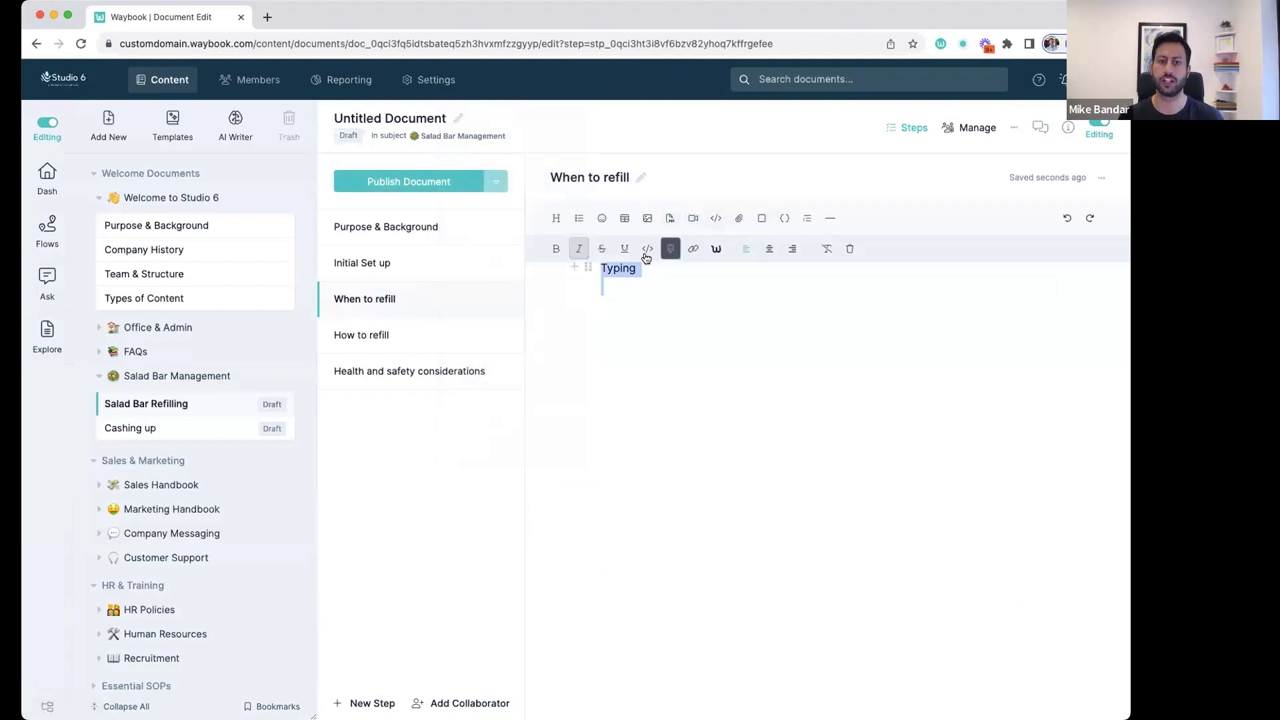
click(706, 350)
key(BackSpace)
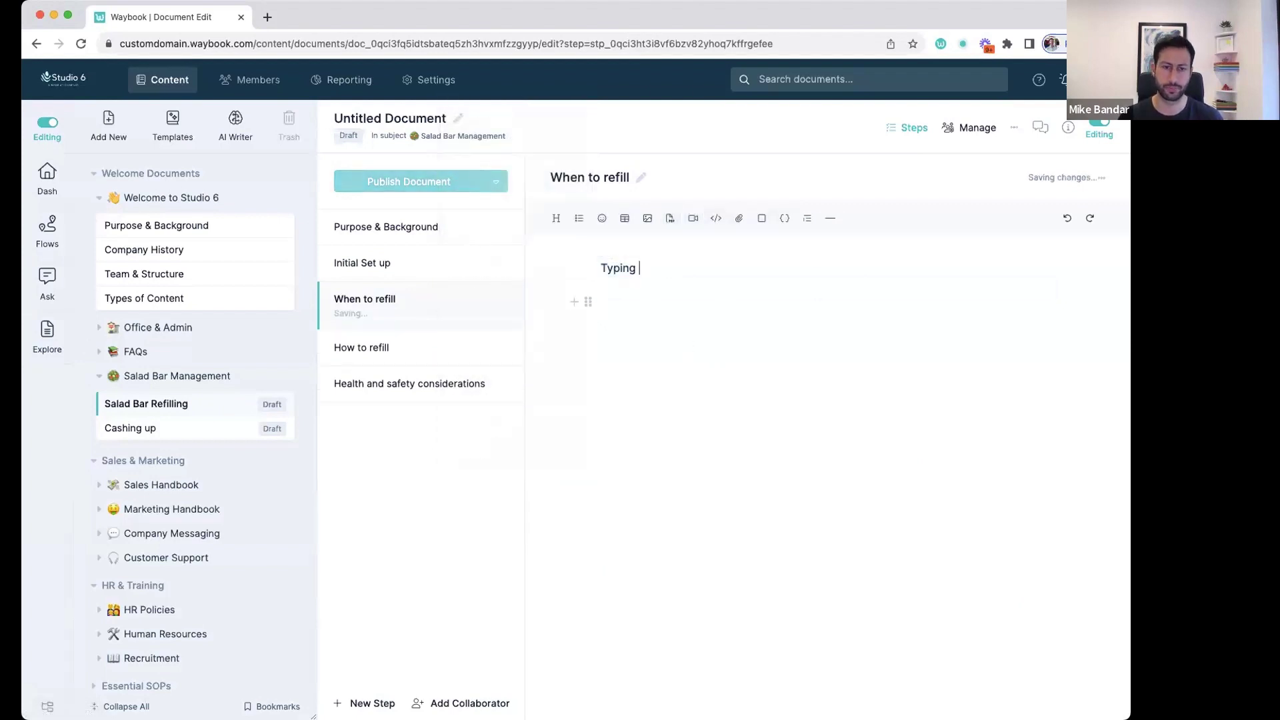
key(BackSpace)
key(BackSpace)
key(BackSpace)
key(BackSpace)
key(BackSpace)
key(BackSpace)
key(BackSpace)
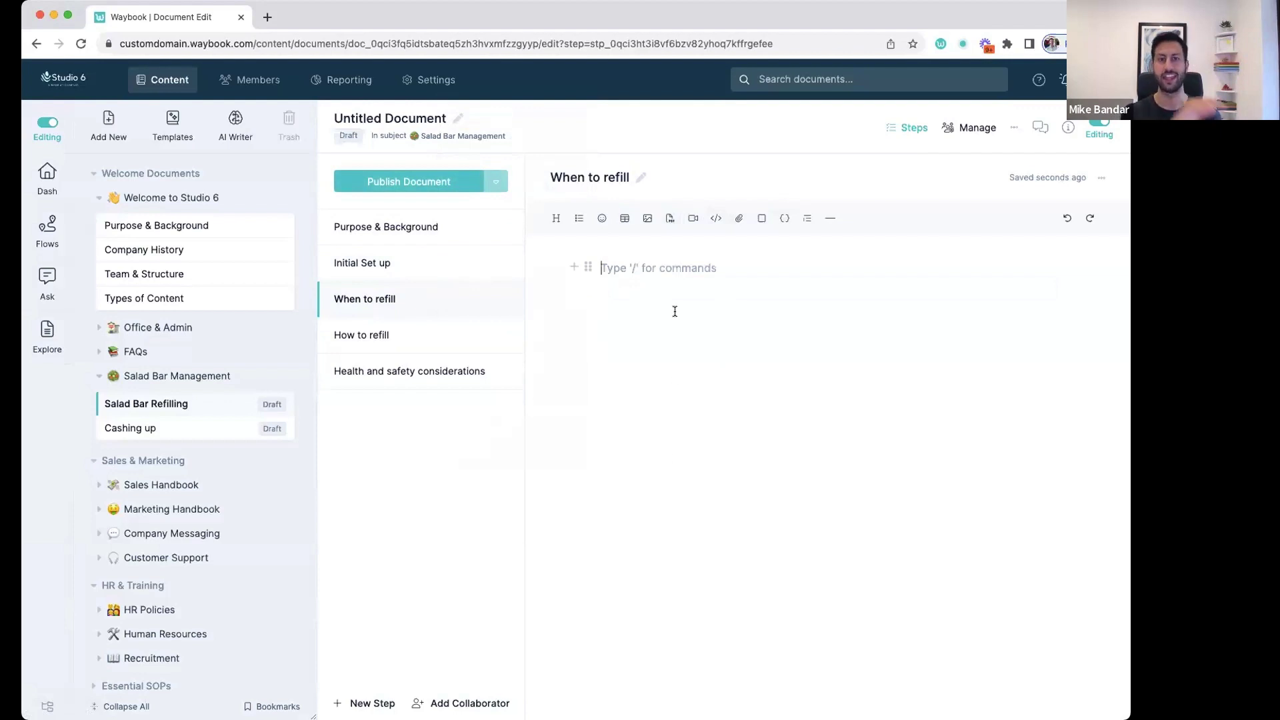
Review the Initial Set up content and open the Health and safety considerations step.
click(414, 257)
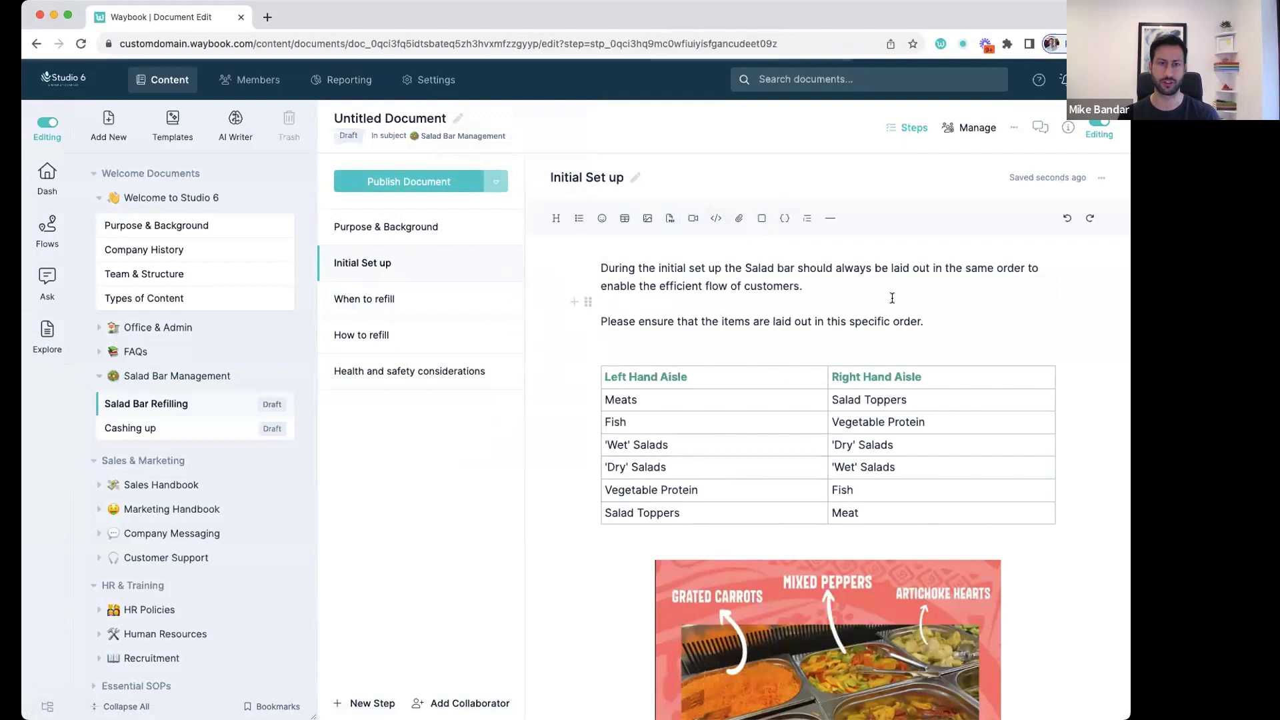
click(442, 372)
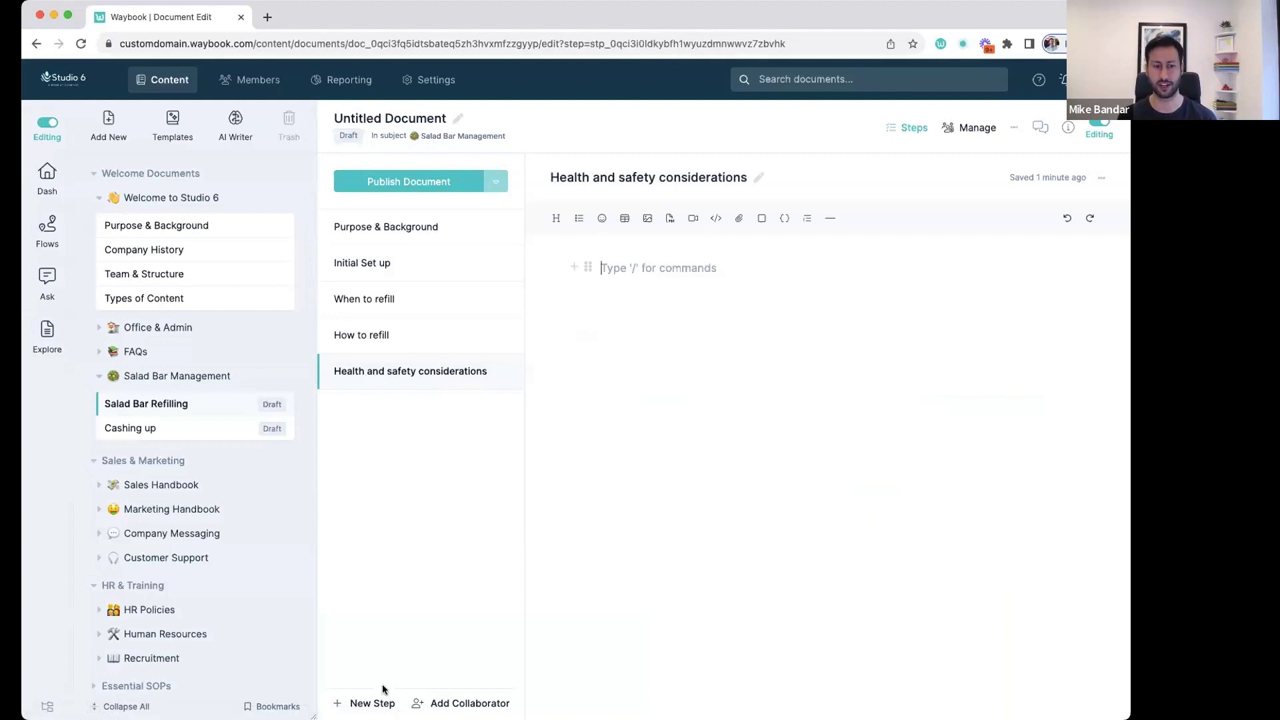
click(372, 704)
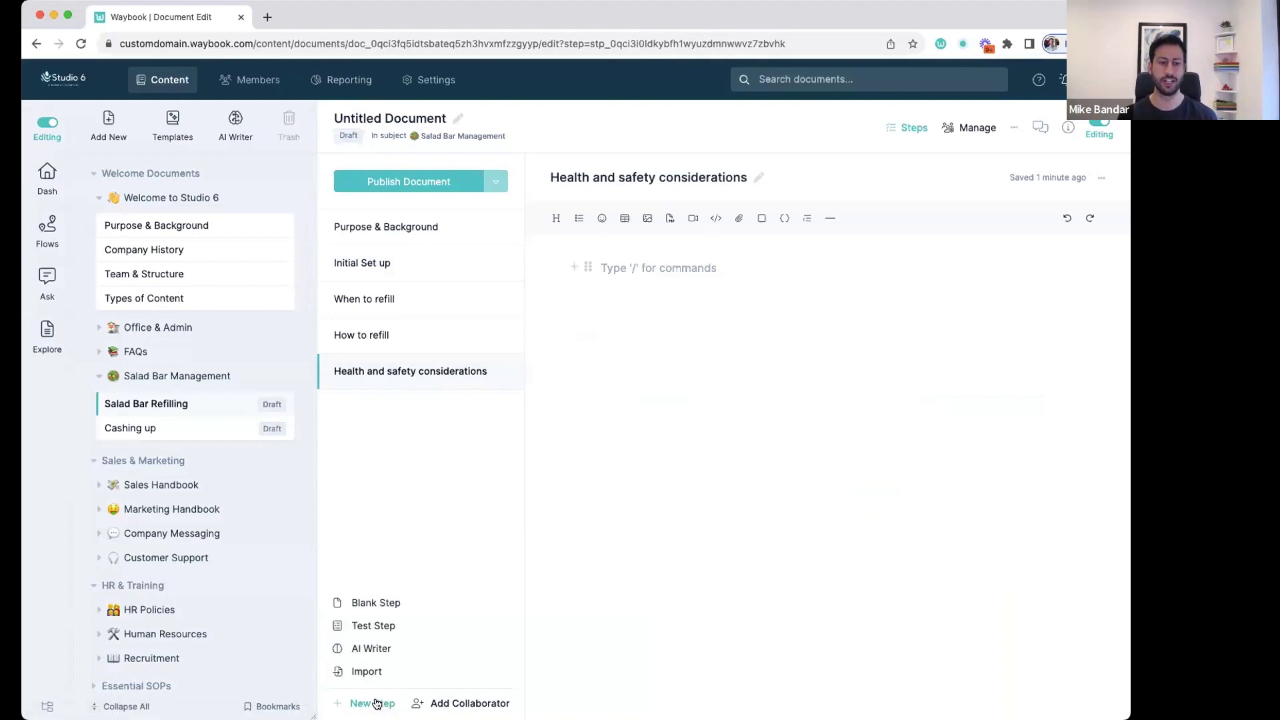
click(372, 649)
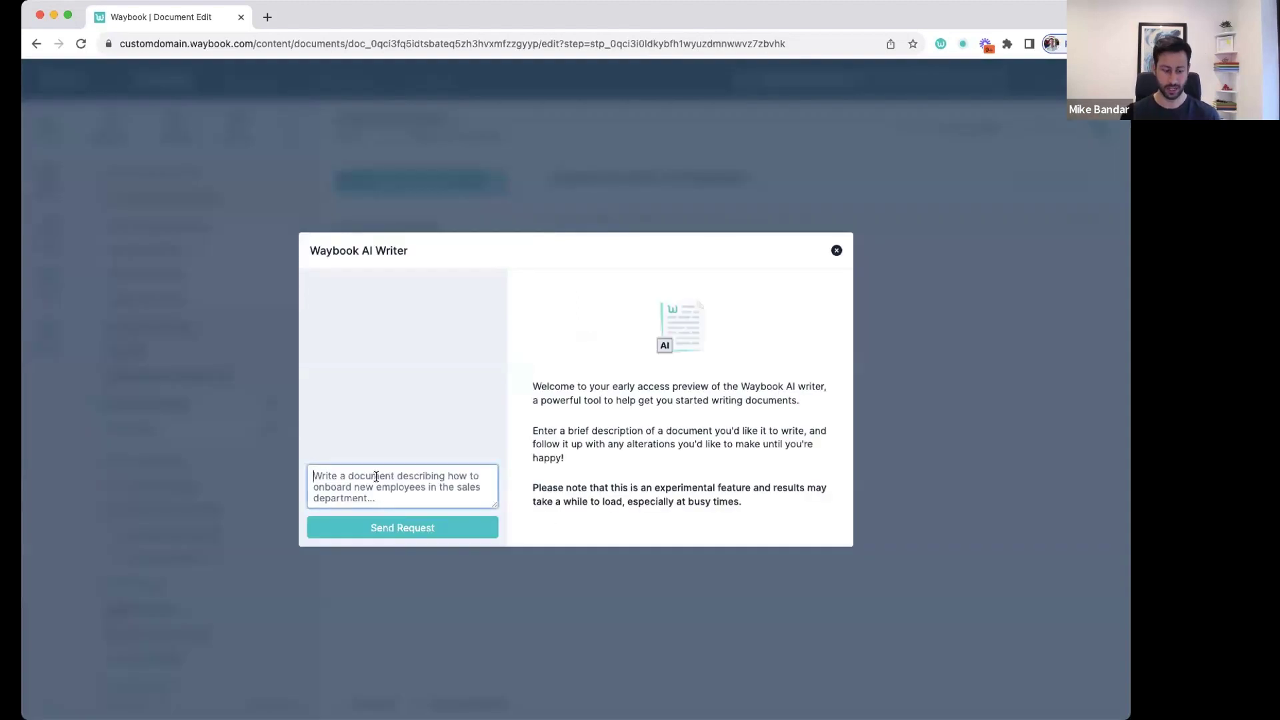
text(Write)
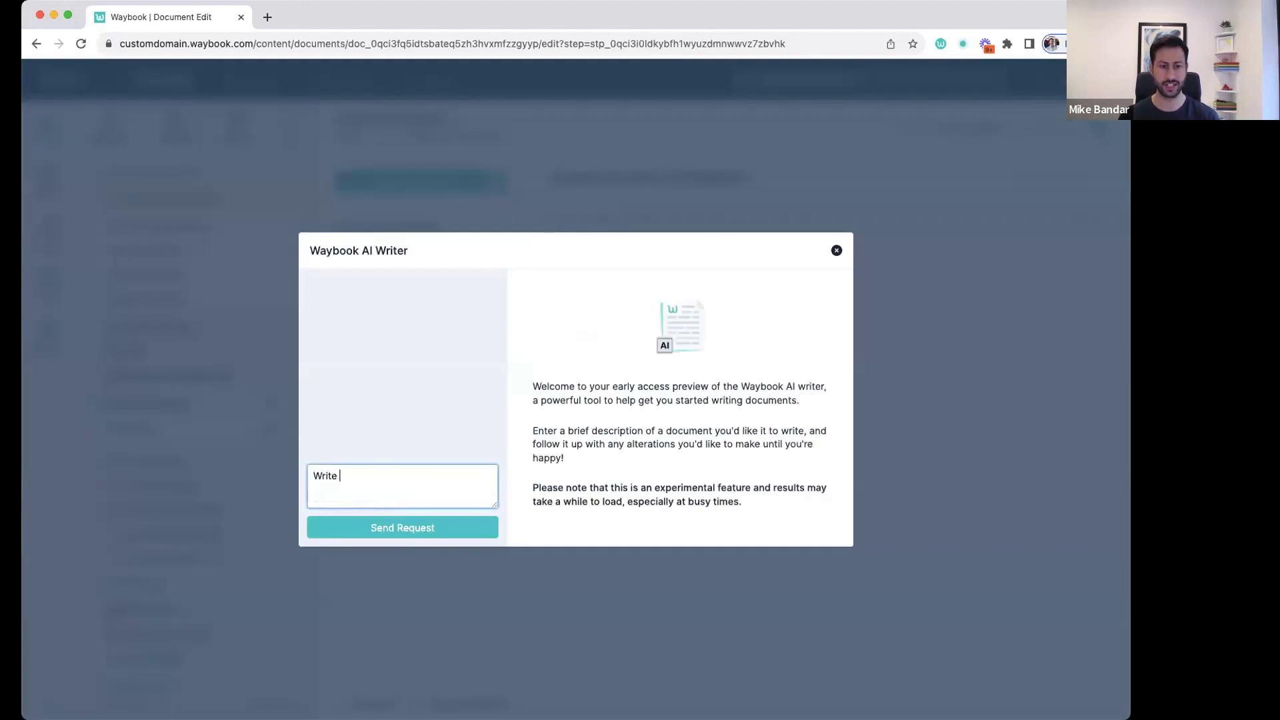
click(647, 152)
Reuse the copied step title to send the AI Writer the request "Write and SOP for Health and safety considerations for a salad bar".
triple_click(601, 177)
key(ctrl+c)
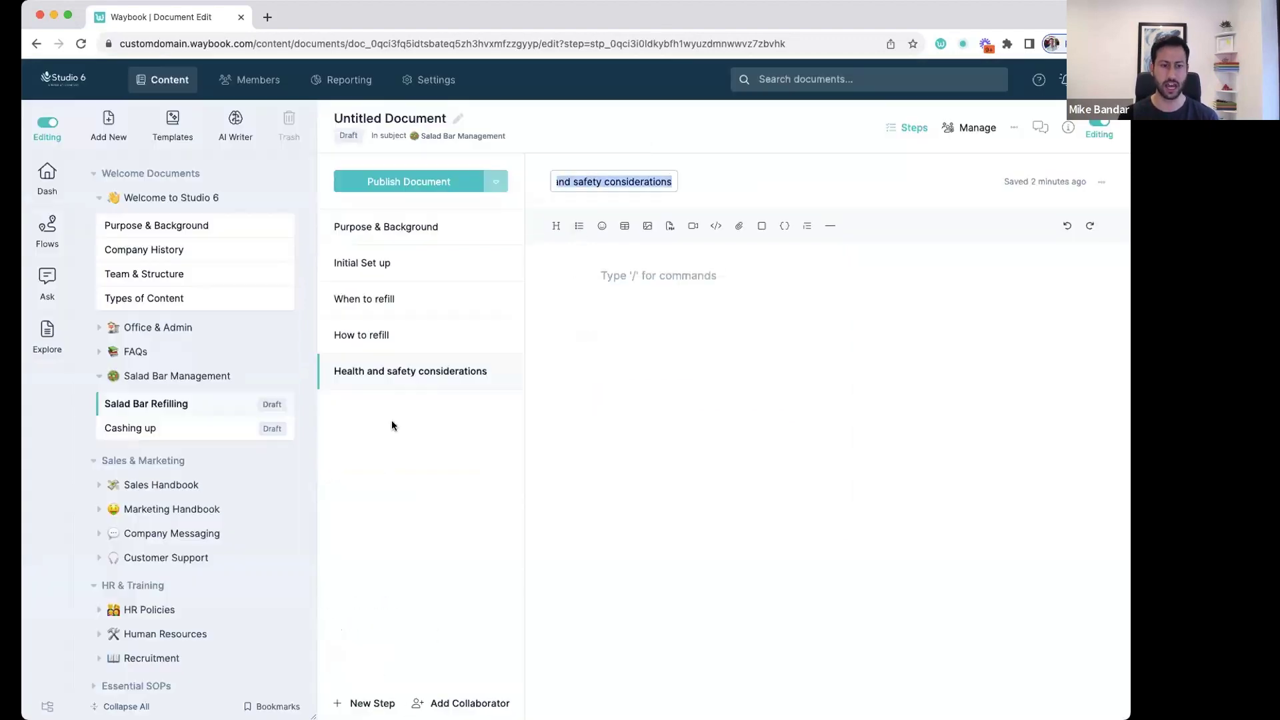
mouse_move(370, 705)
click(378, 647)
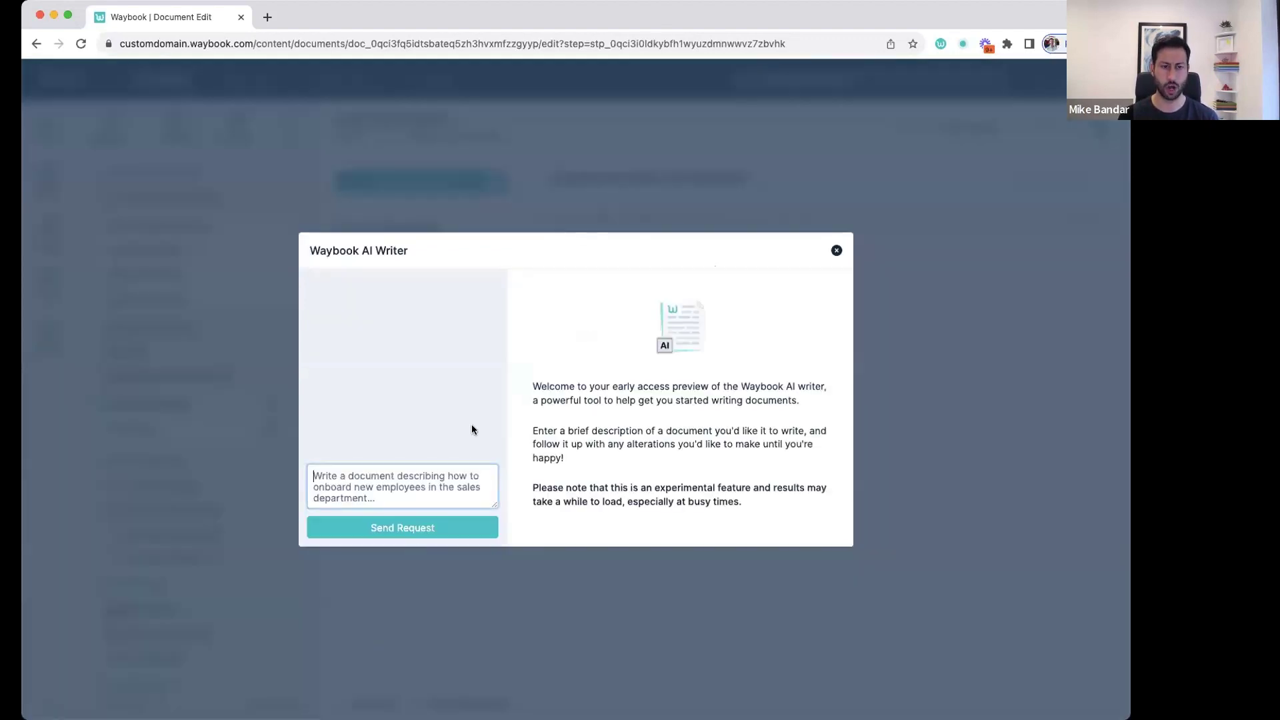
click(436, 490)
key(ctrl+v)
text(Write and SOP)
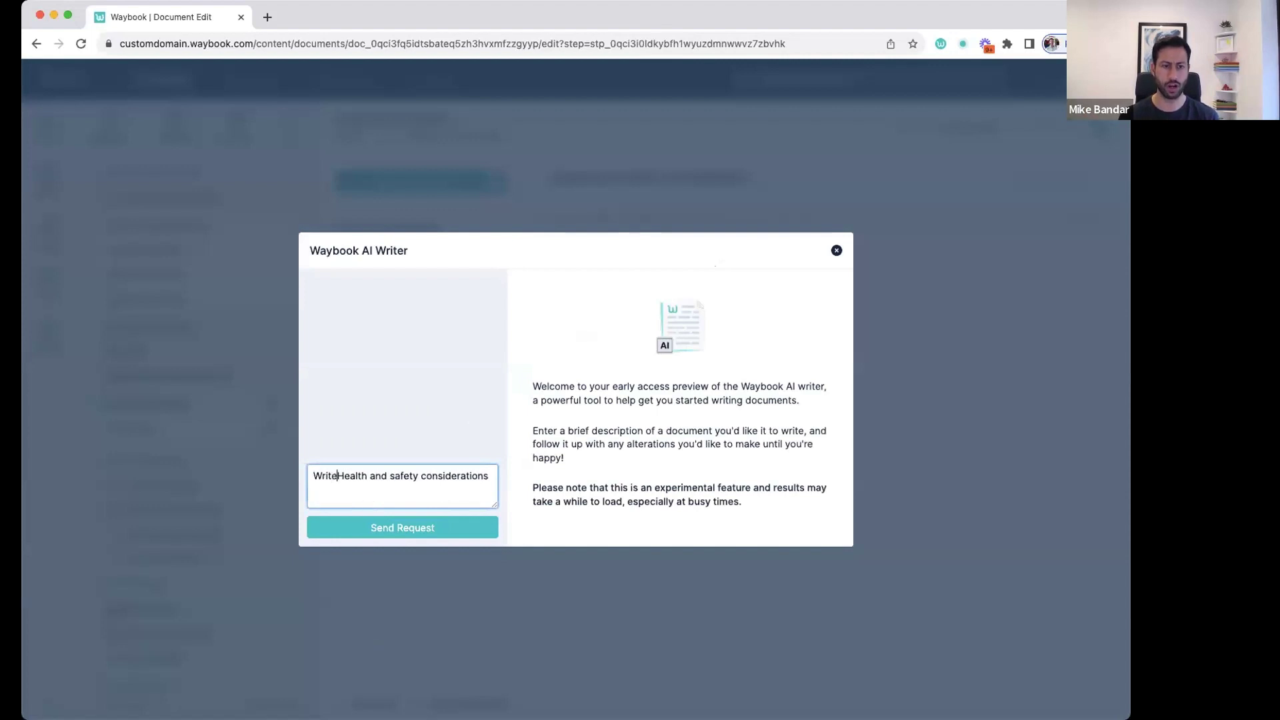
text( fo)
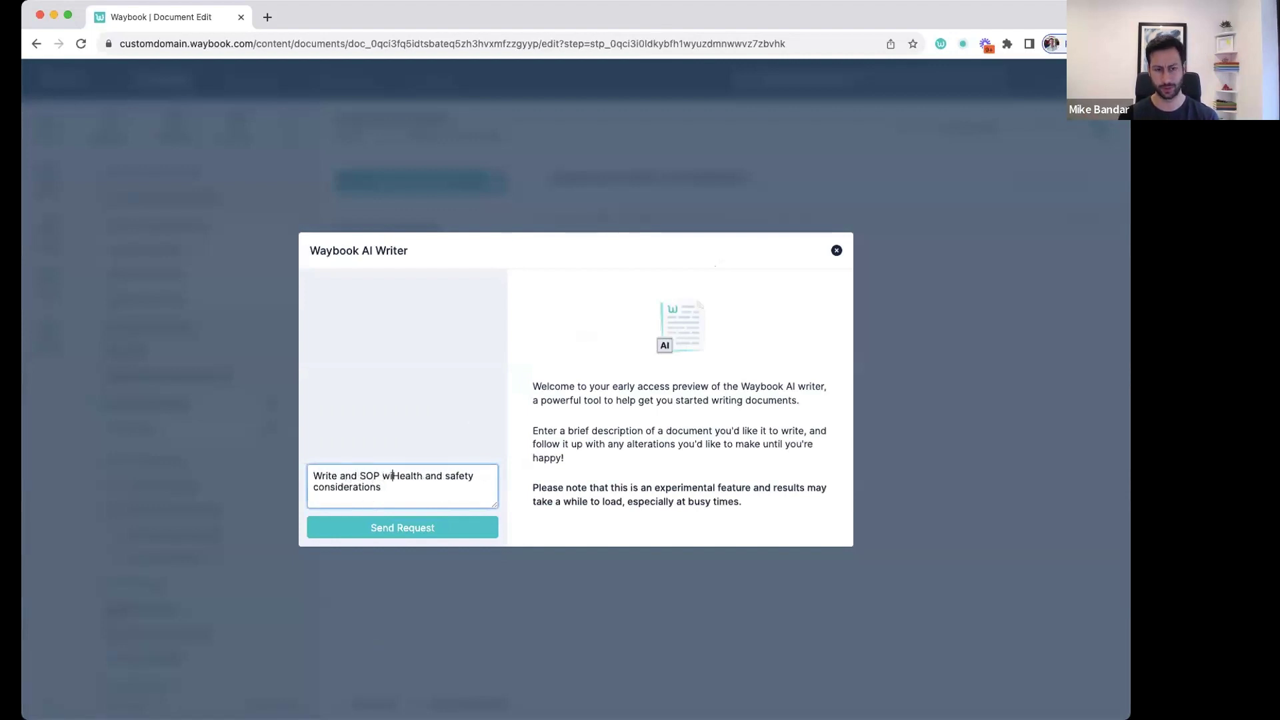
text(r)
click(381, 487)
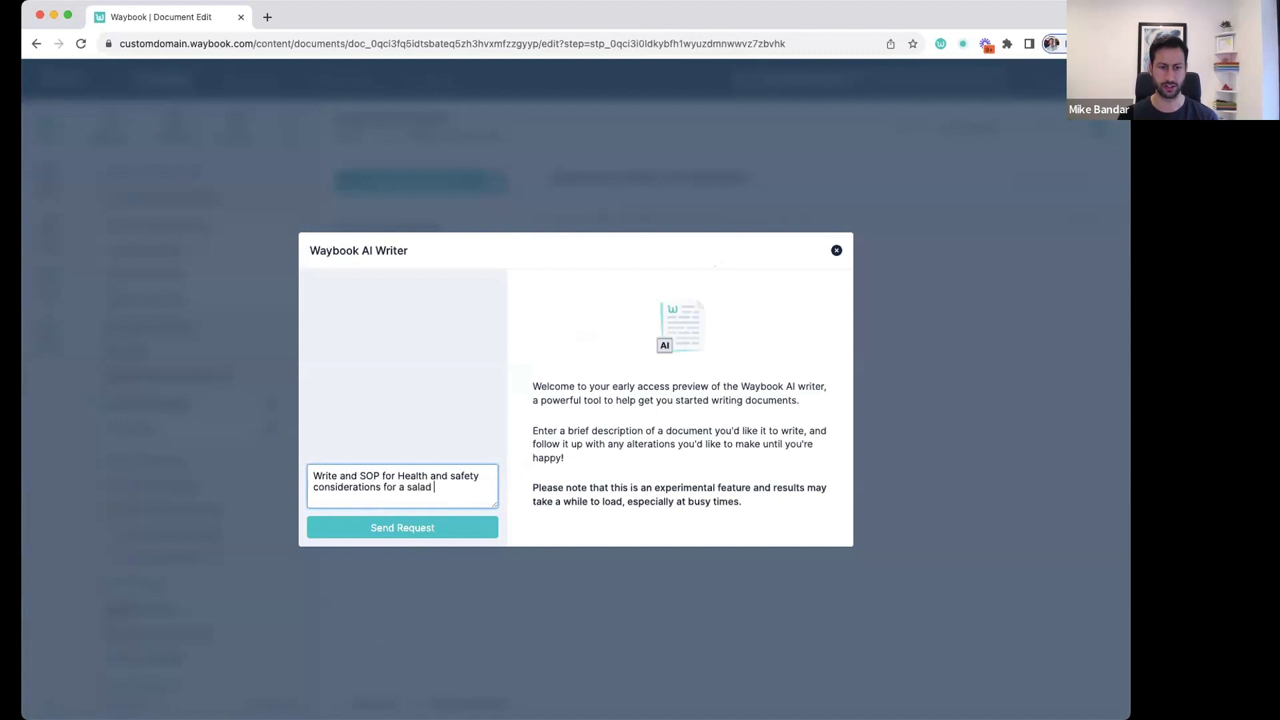
text(for a salad bar)
click(443, 528)
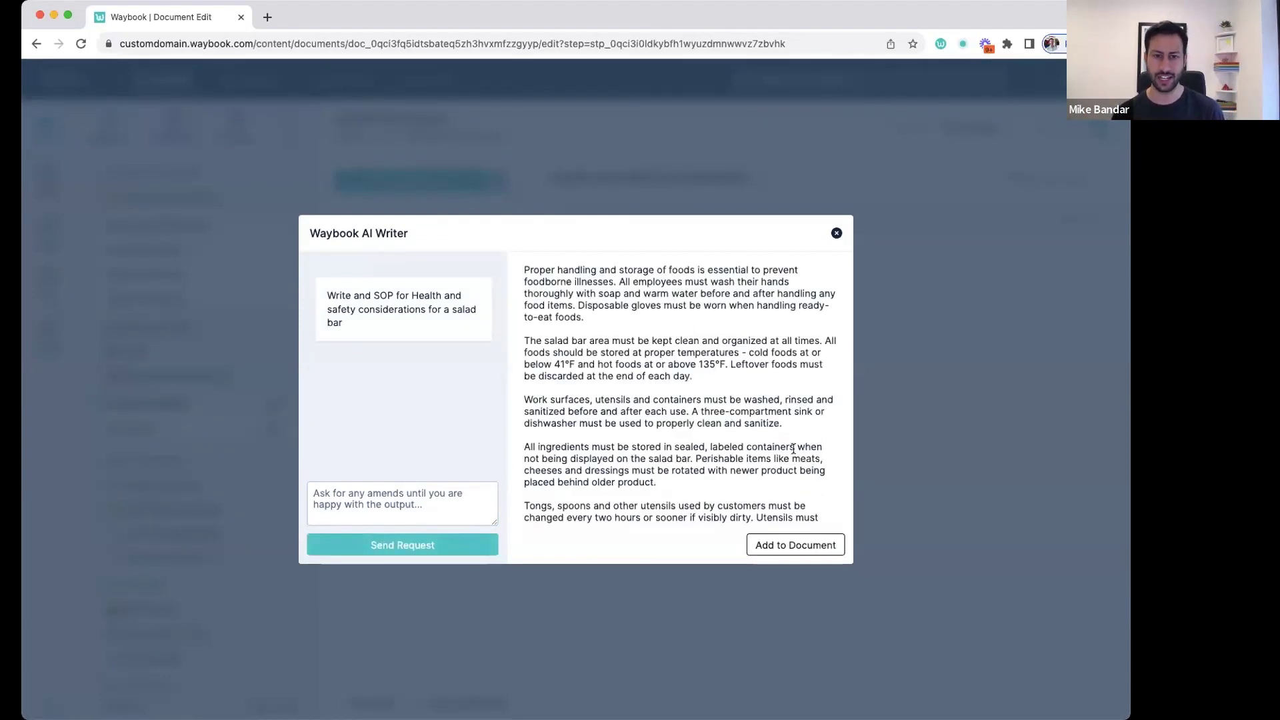
Add the AI-written health and safety SOP to the document and review its paragraphs.
scroll(794, 449, down, 3)
click(824, 545)
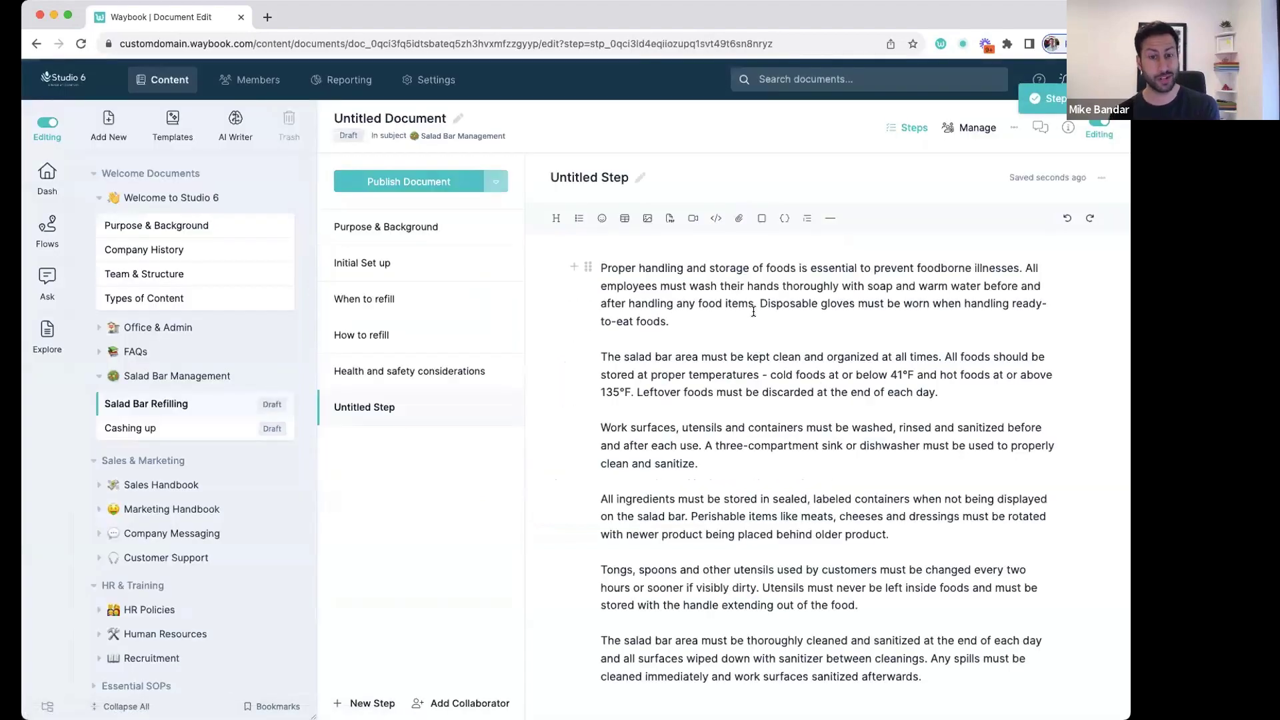
drag(640, 274, 833, 306)
click(867, 308)
drag(610, 356, 914, 375)
click(767, 383)
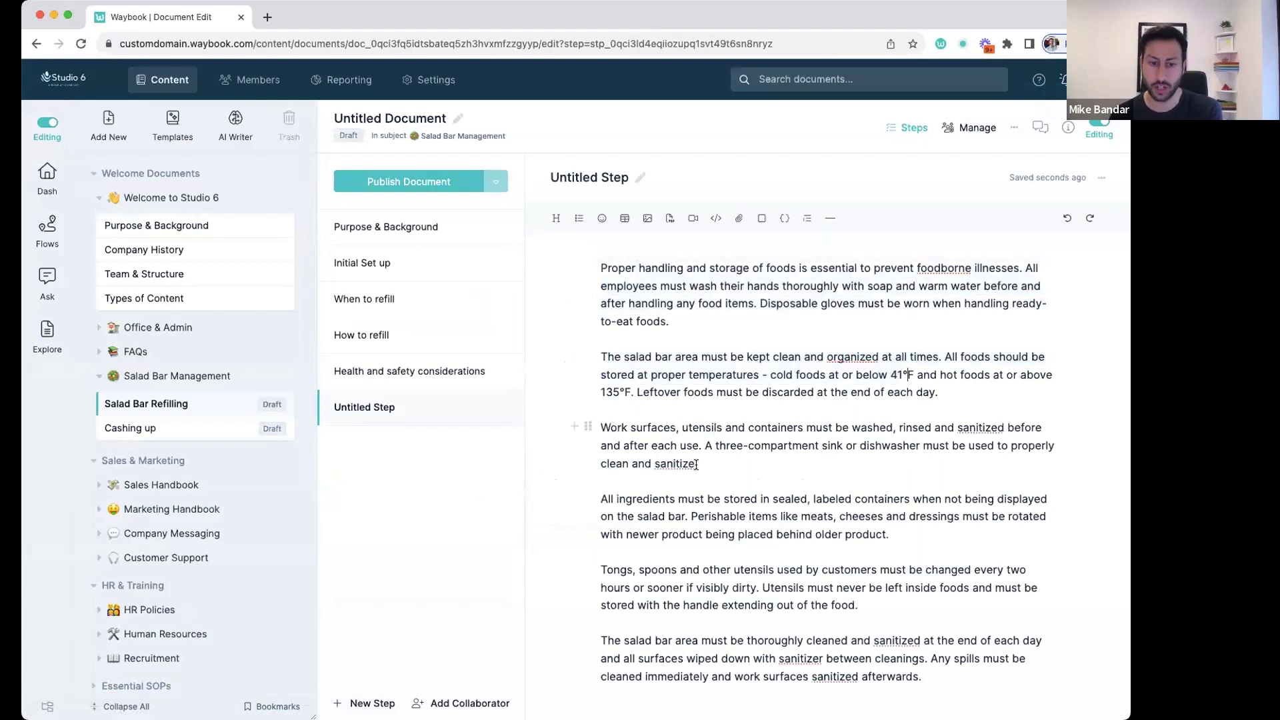
double_click(656, 569)
click(686, 571)
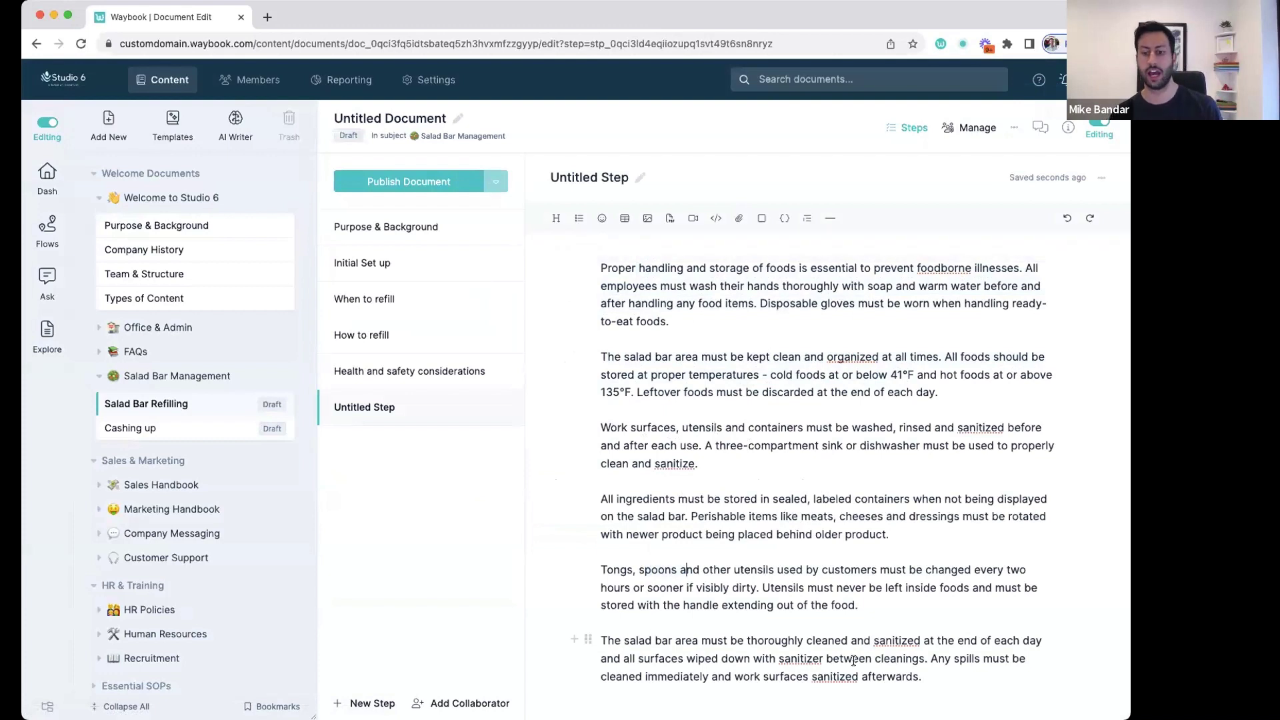
click(603, 552)
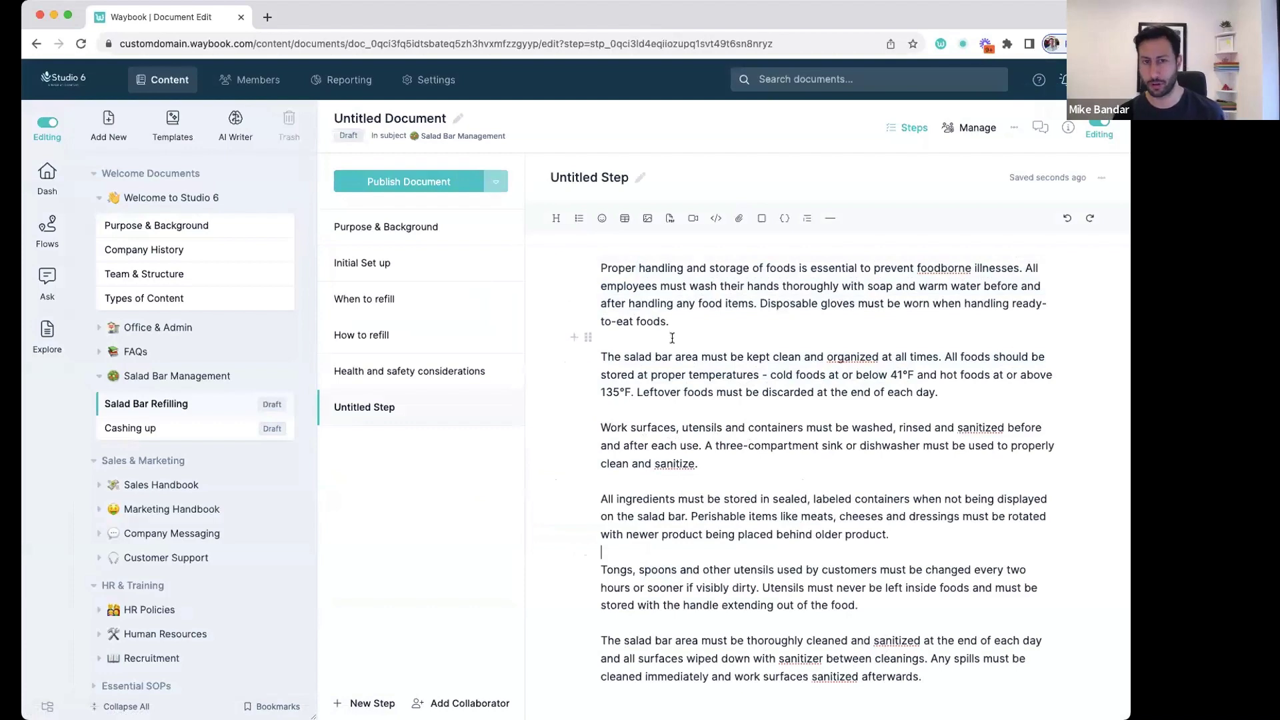
Split the new step at the "Work surfaces, utensils and containers" paragraph and rename the first part "Health and safety considerations".
click(588, 427)
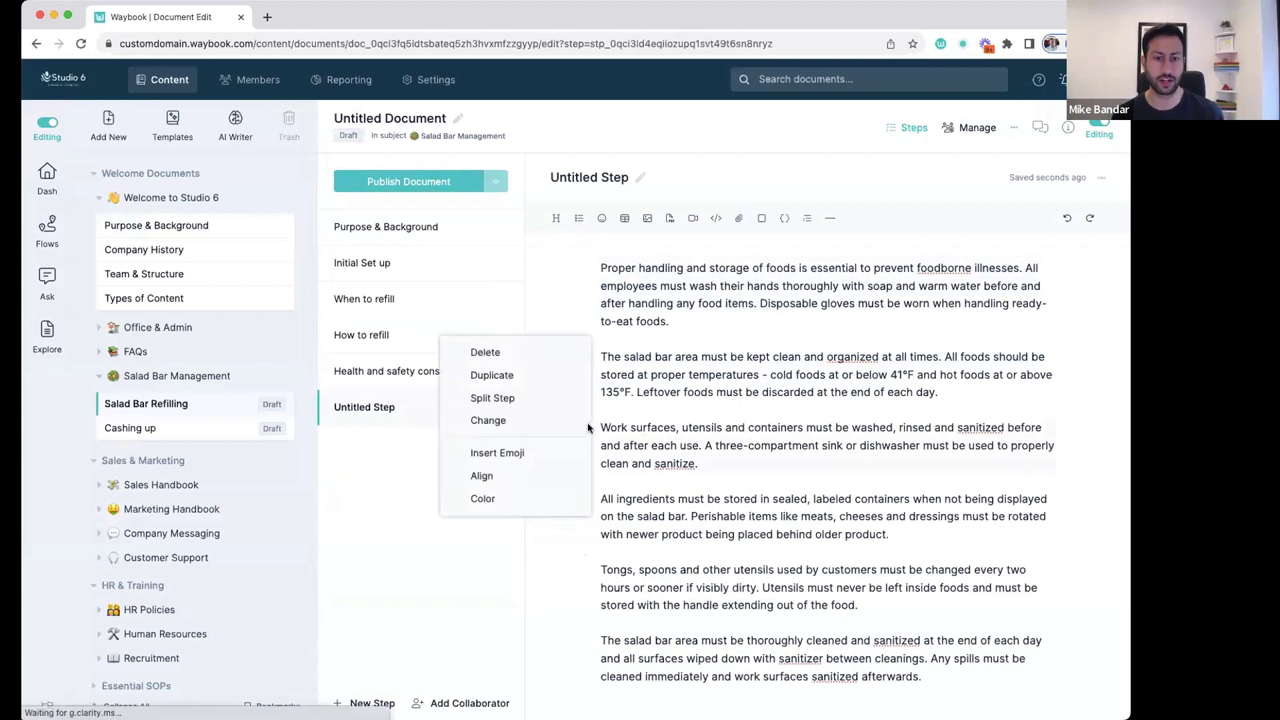
click(537, 397)
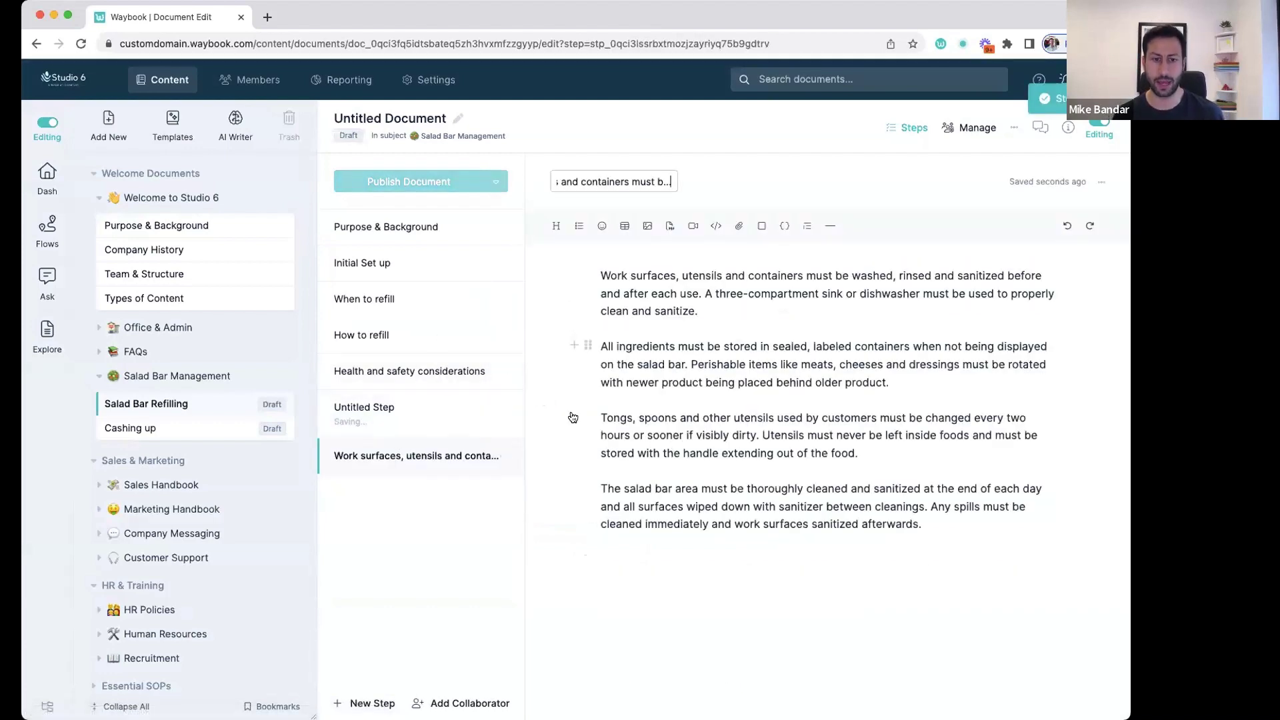
click(446, 418)
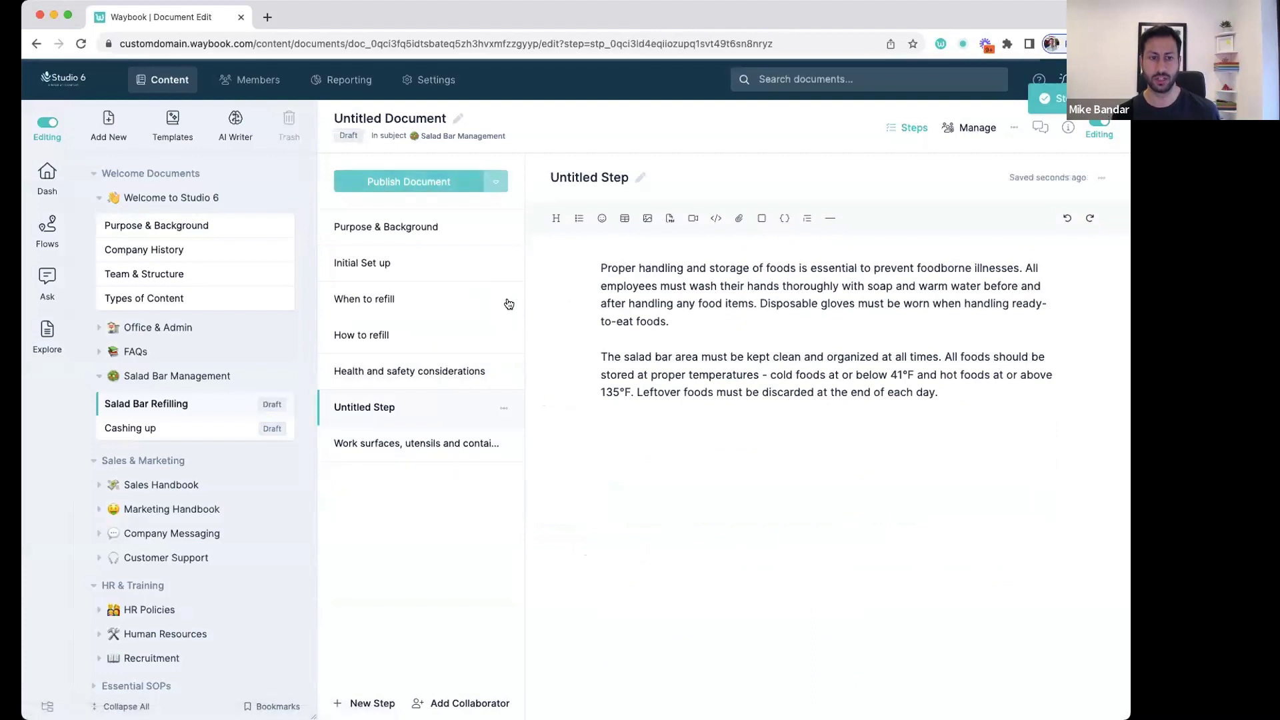
click(597, 176)
key(super+v)
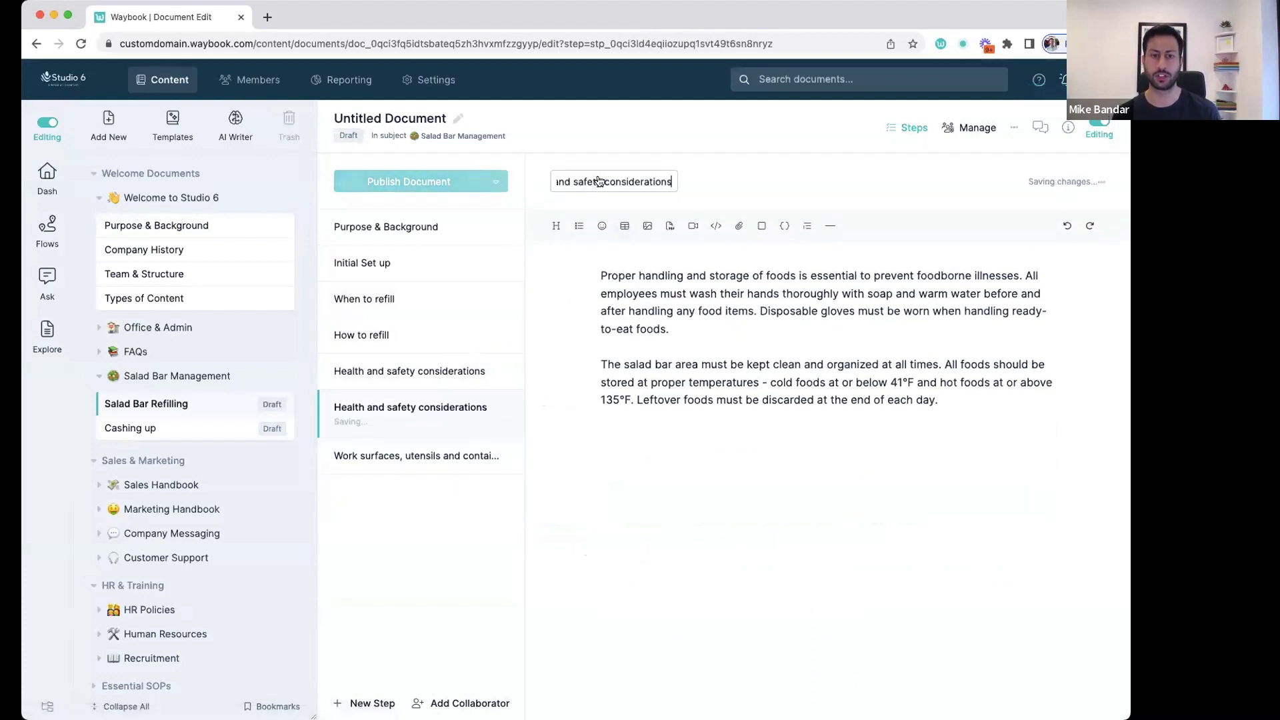
key(Return)
Delete the original Health and safety considerations step, keeping the one with the AI-written text.
click(504, 372)
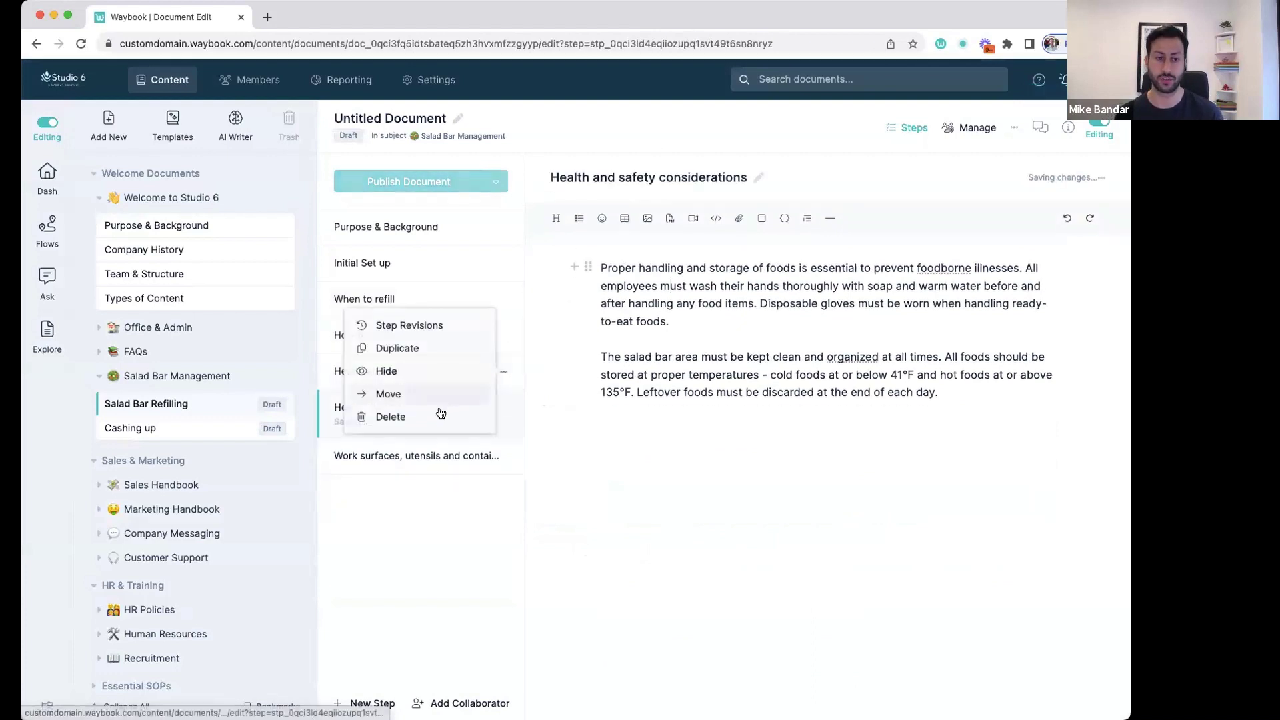
click(438, 414)
click(470, 380)
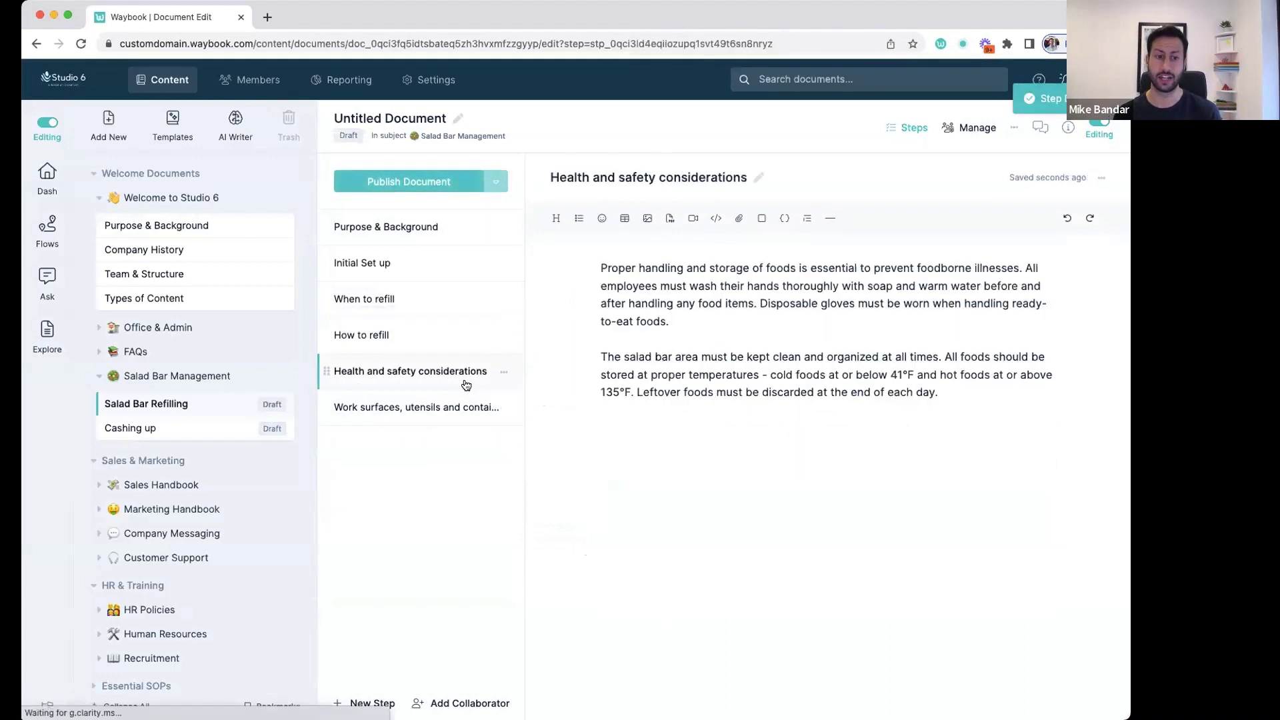
Publish the Salad Bar Refilling document from its Purpose & Background step and switch to the reading view.
click(419, 232)
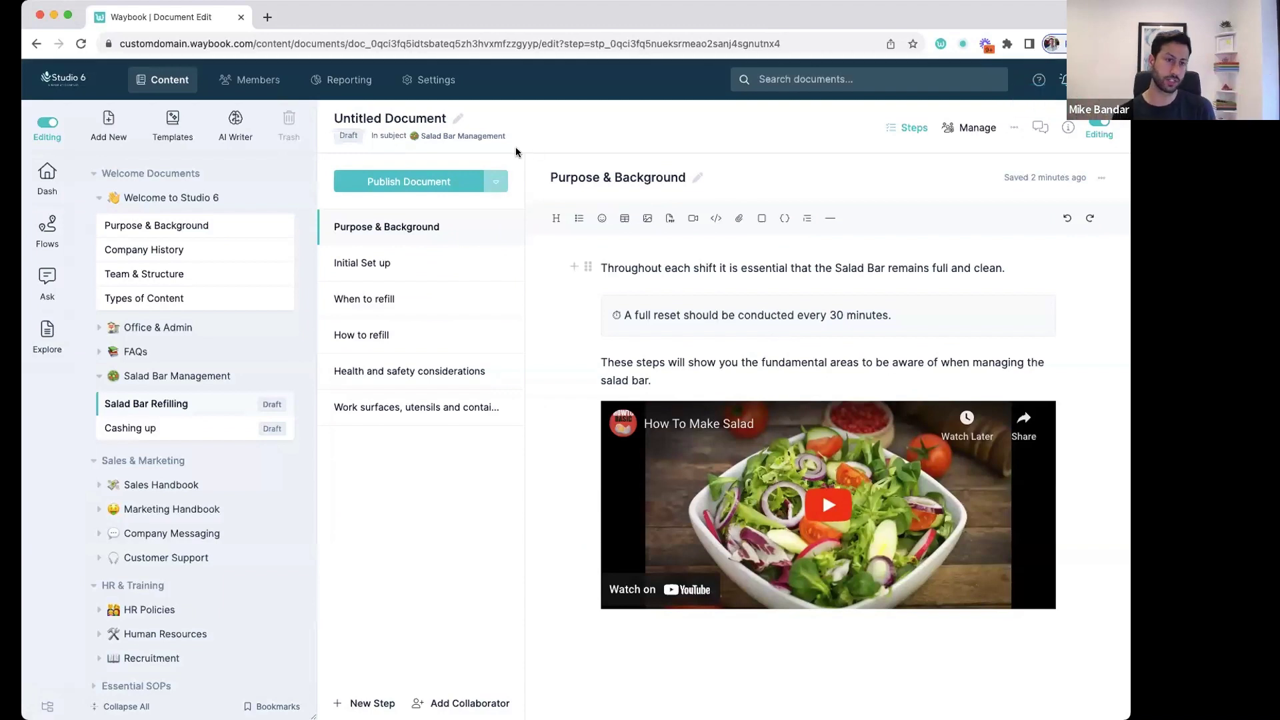
click(398, 181)
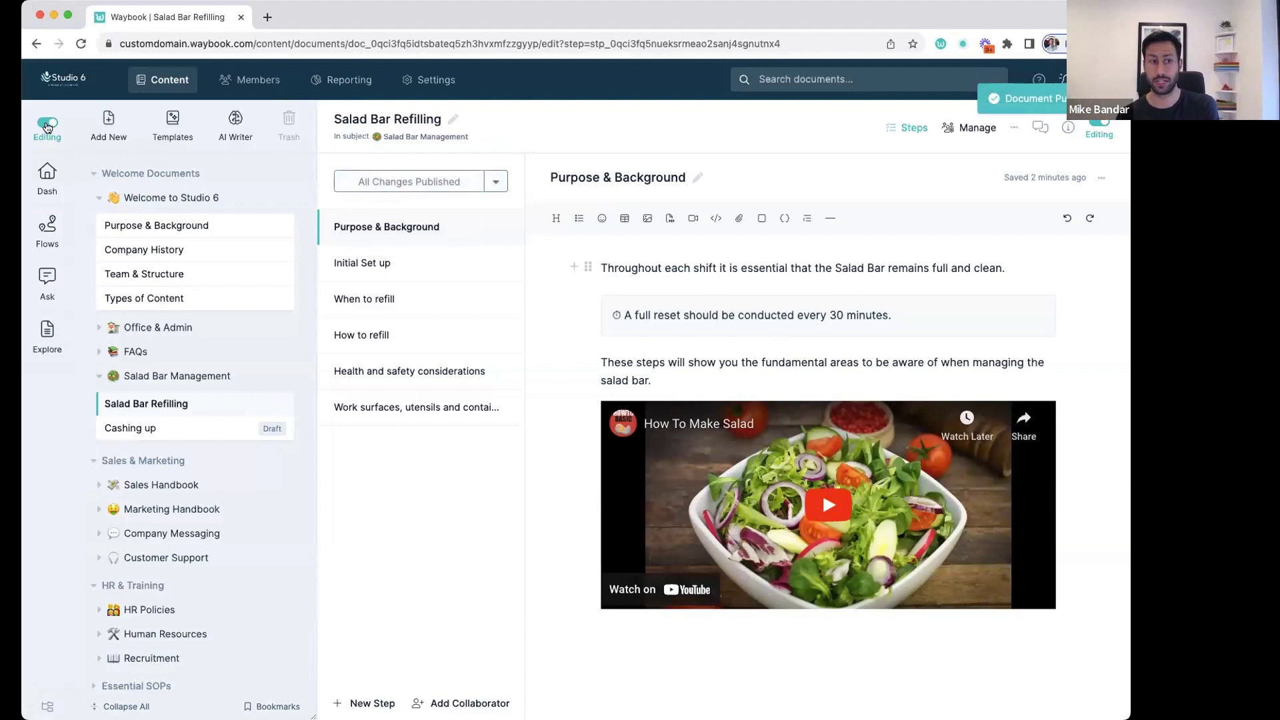
click(47, 124)
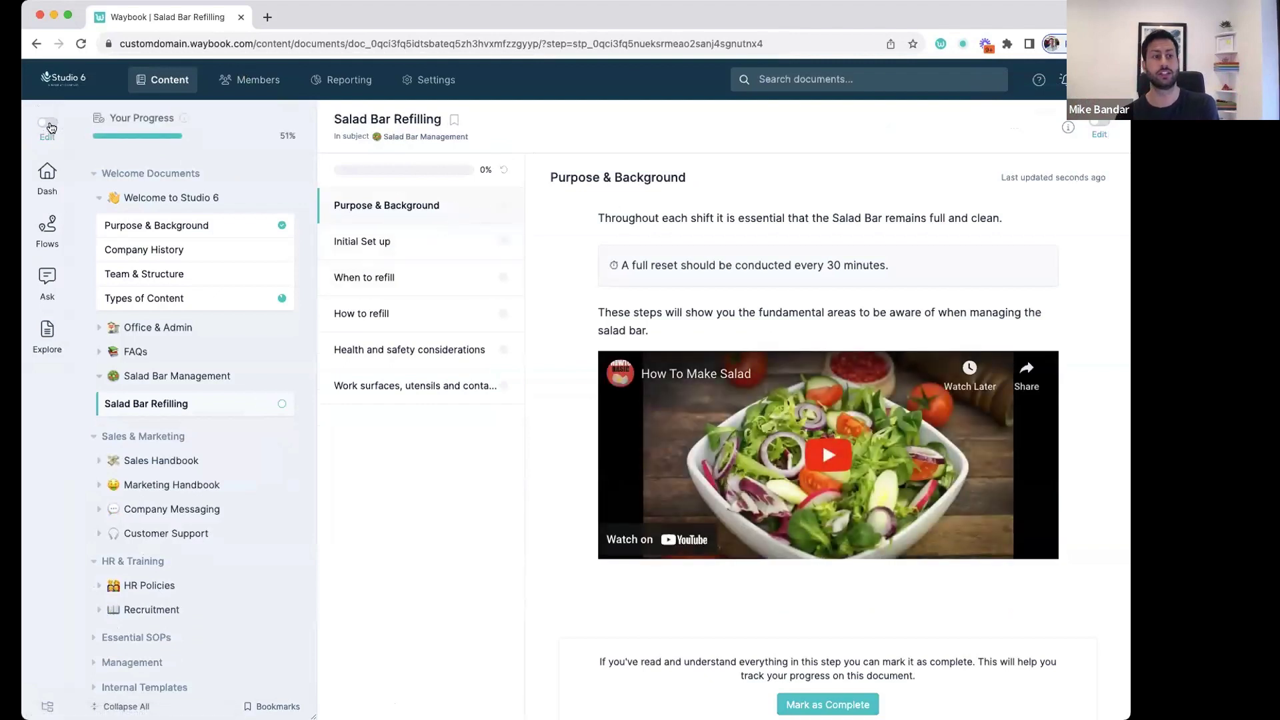
click(48, 125)
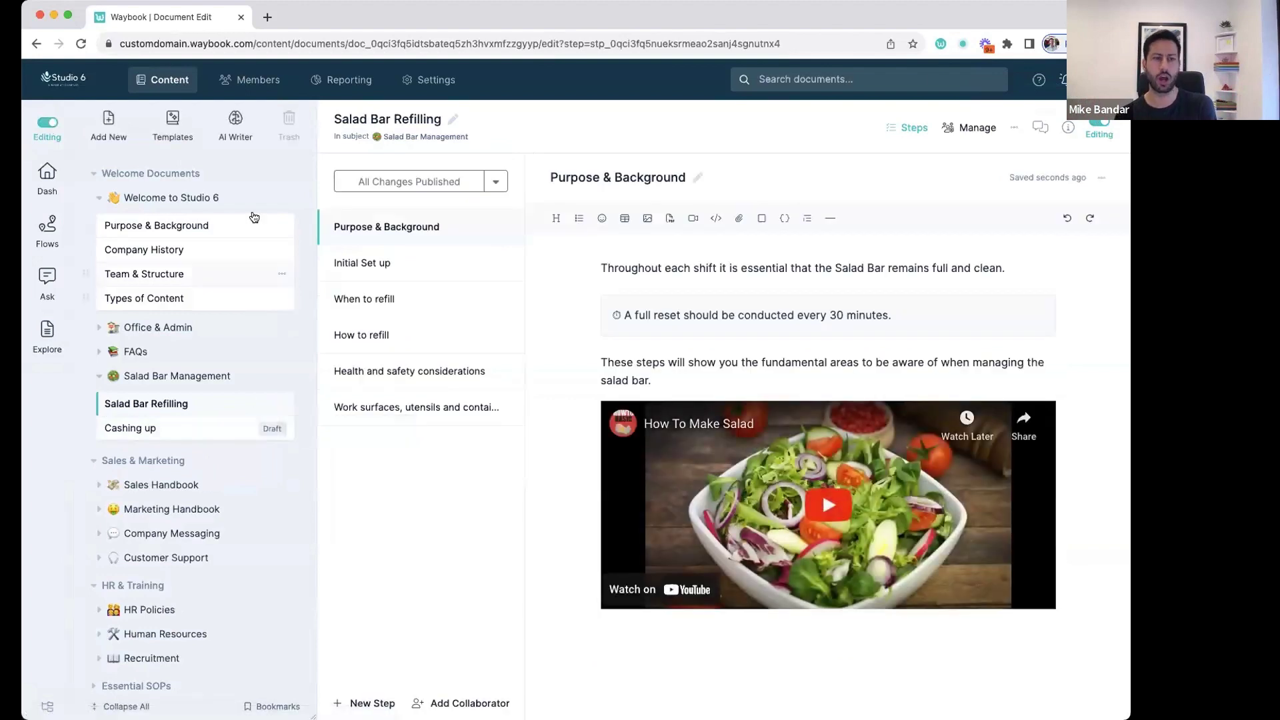
click(48, 122)
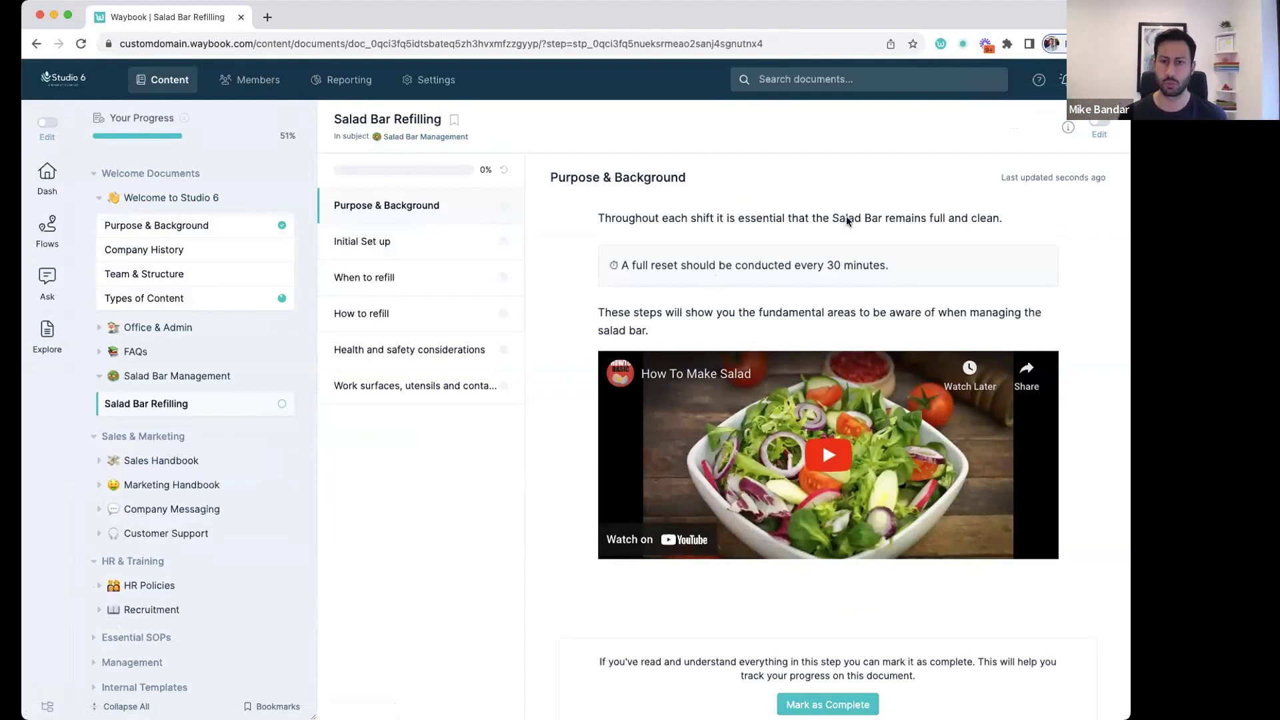
Mark all six steps of Salad Bar Refilling as complete and dismiss the completion message.
scroll(894, 259, down, 1)
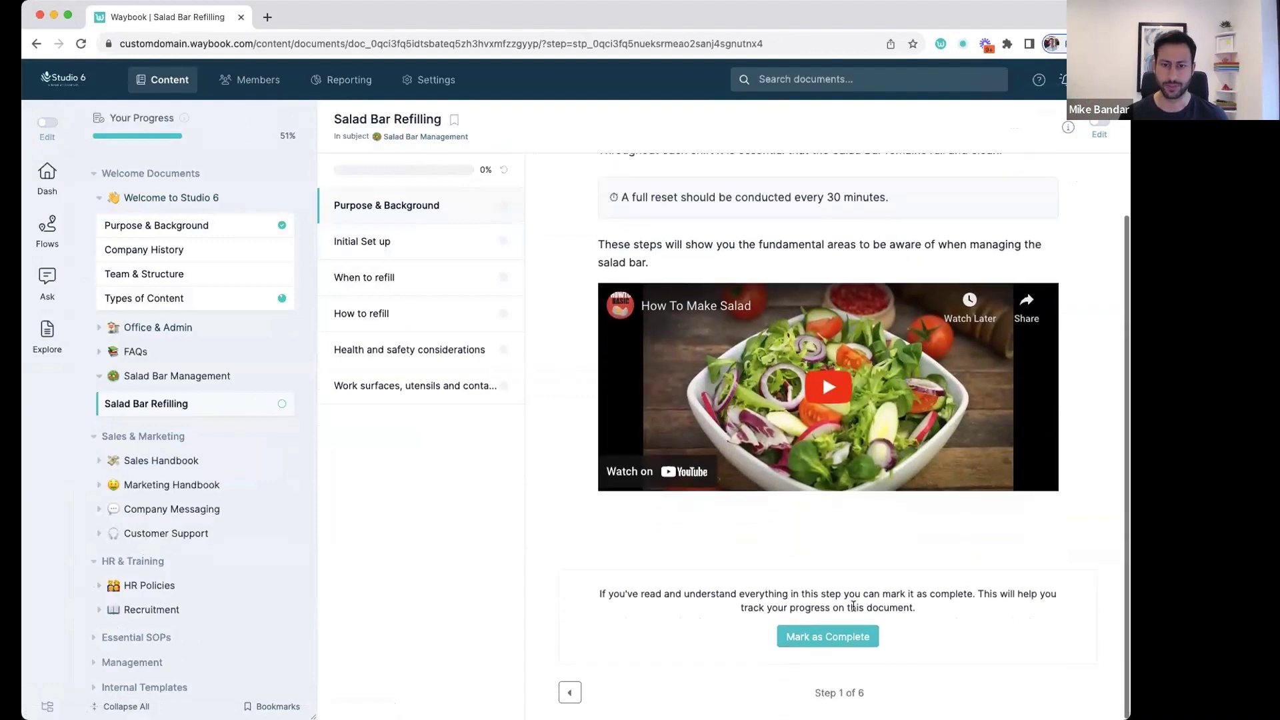
click(842, 636)
scroll(830, 468, down, 5)
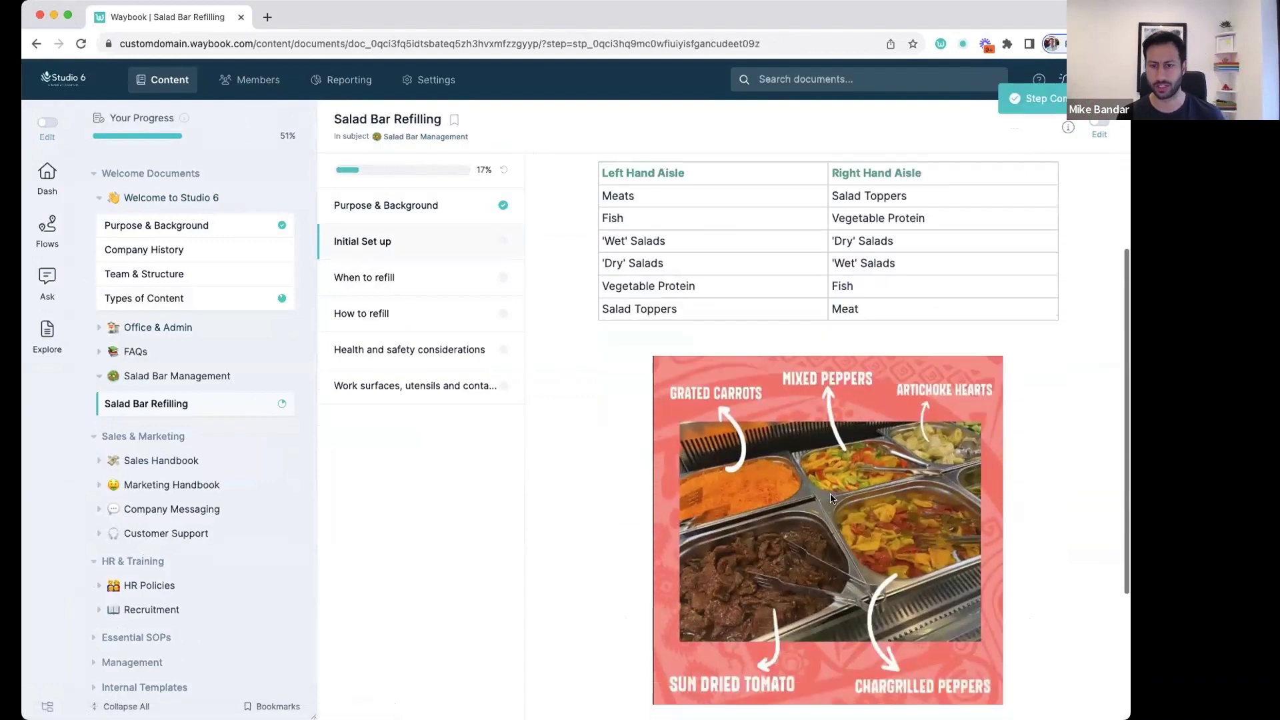
click(800, 658)
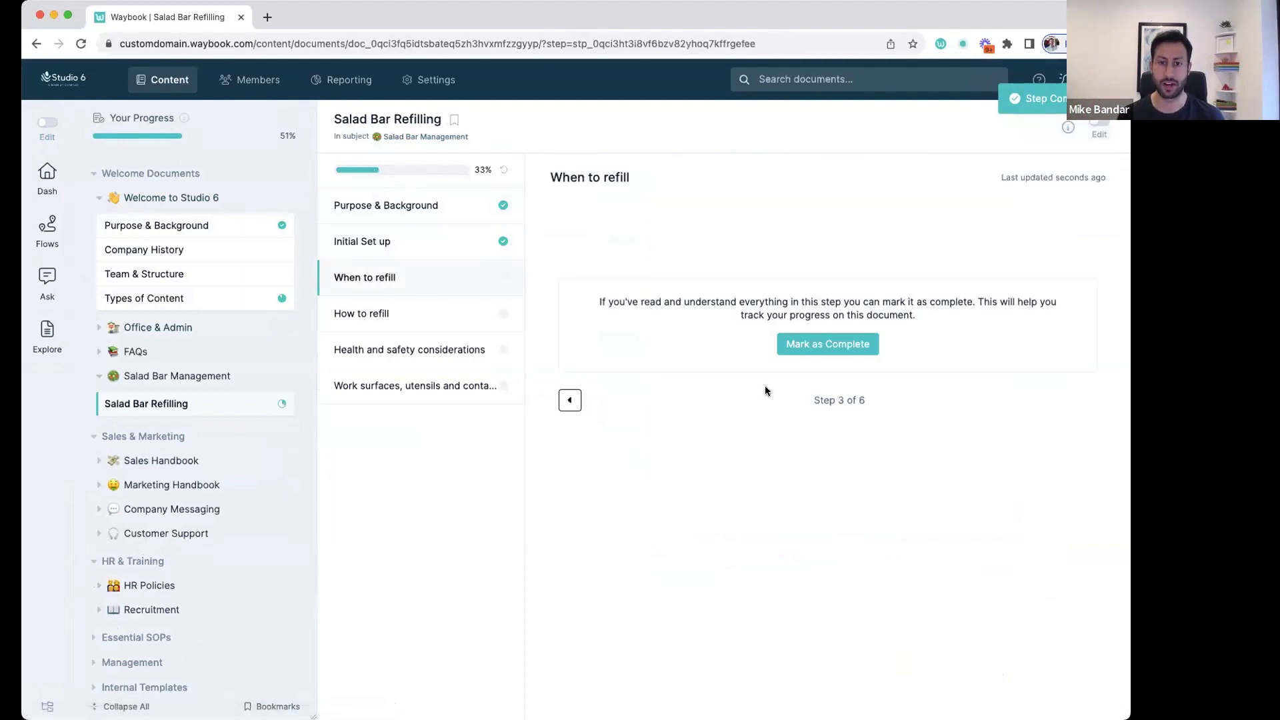
click(826, 346)
click(826, 352)
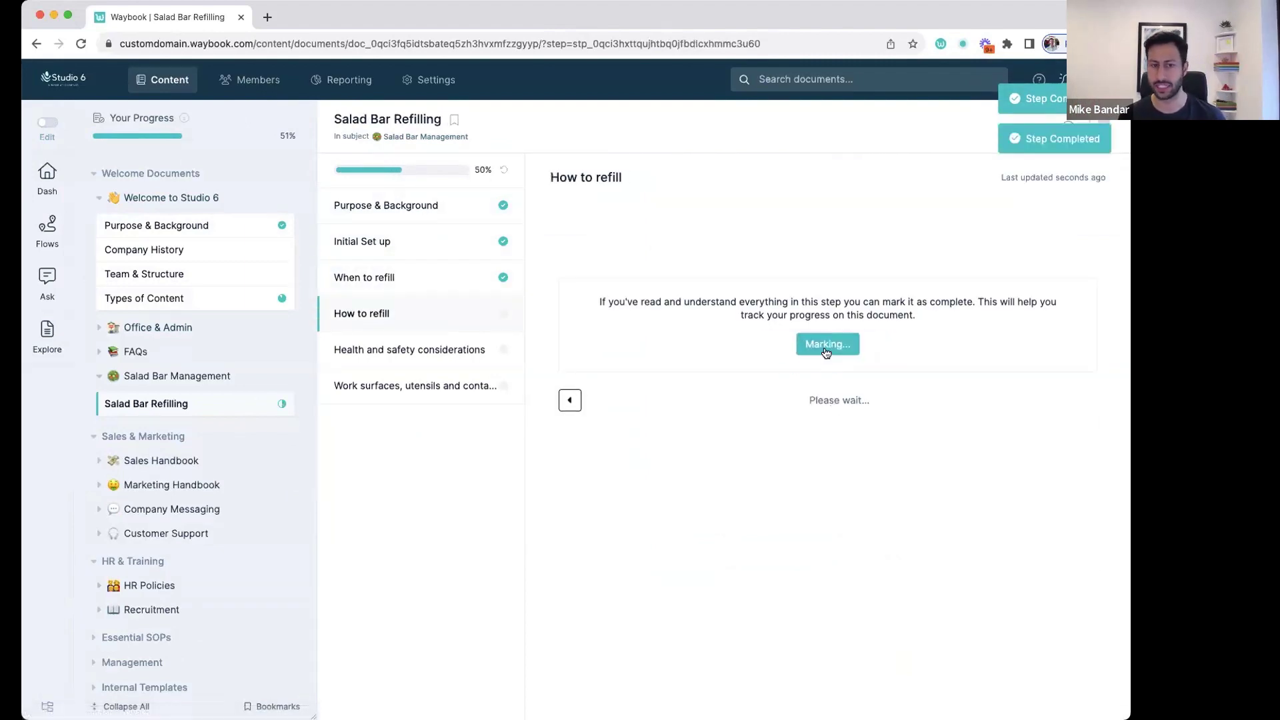
click(811, 512)
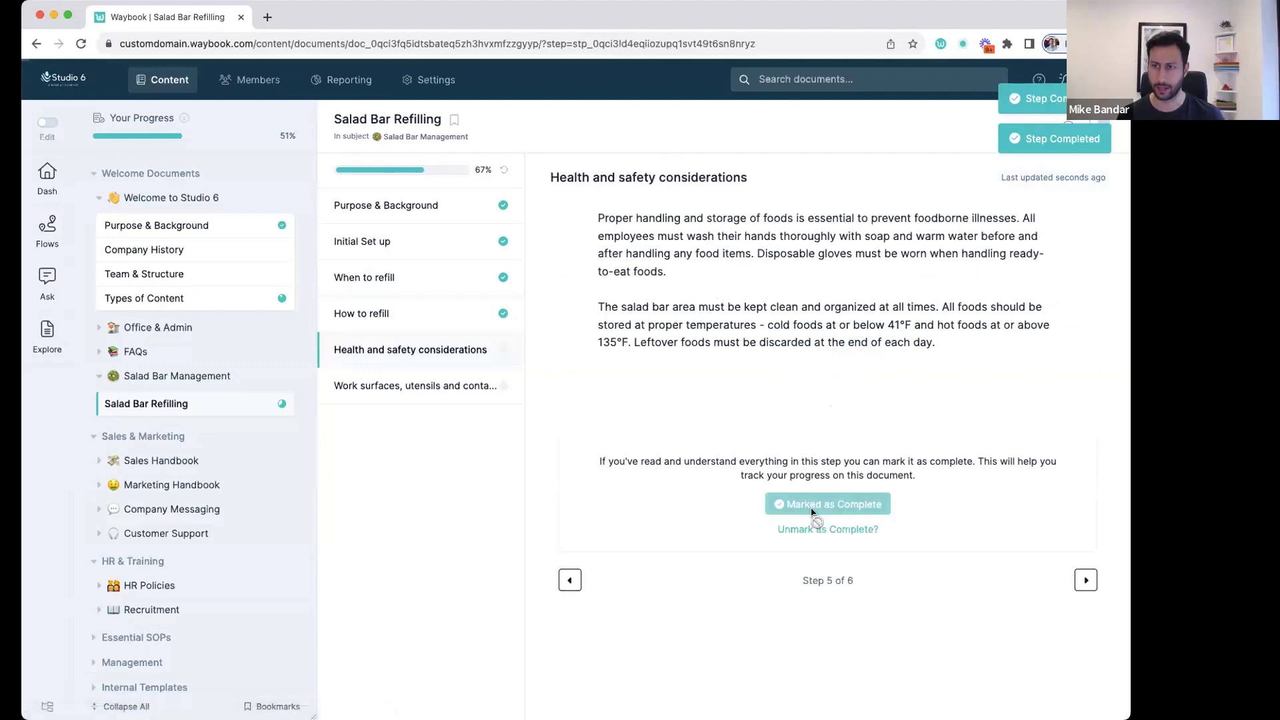
click(803, 626)
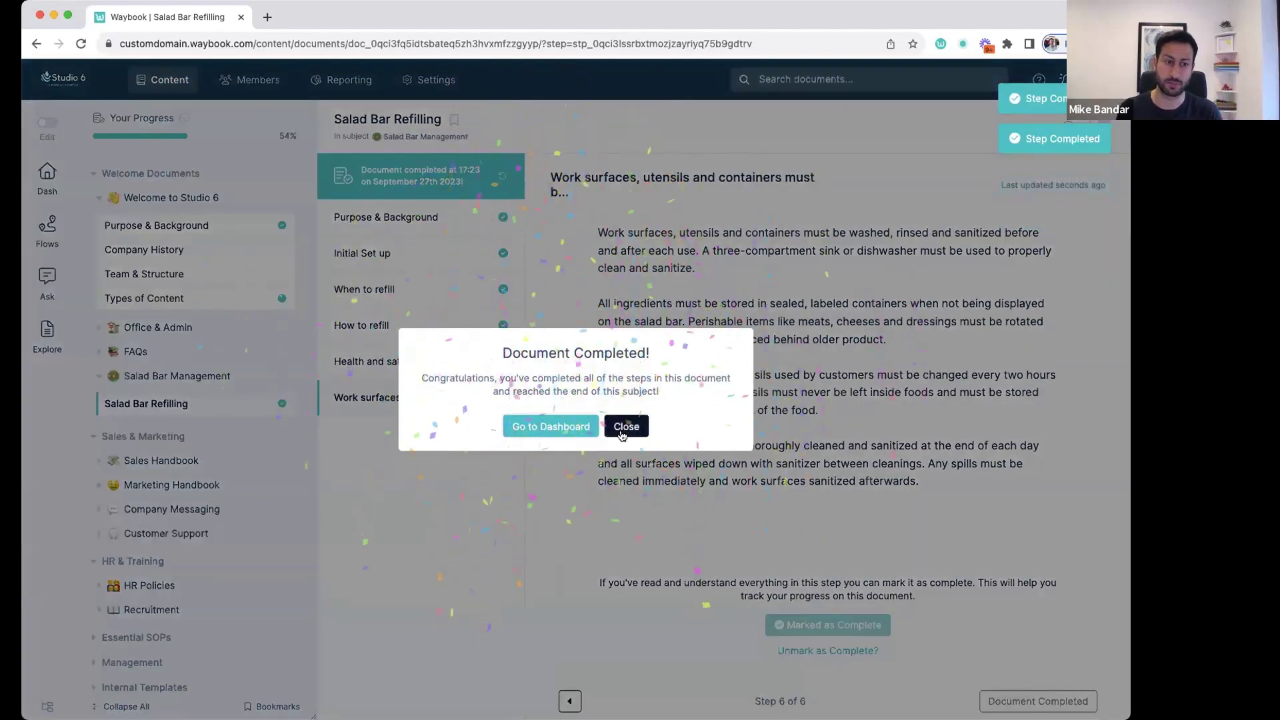
click(625, 428)
click(174, 404)
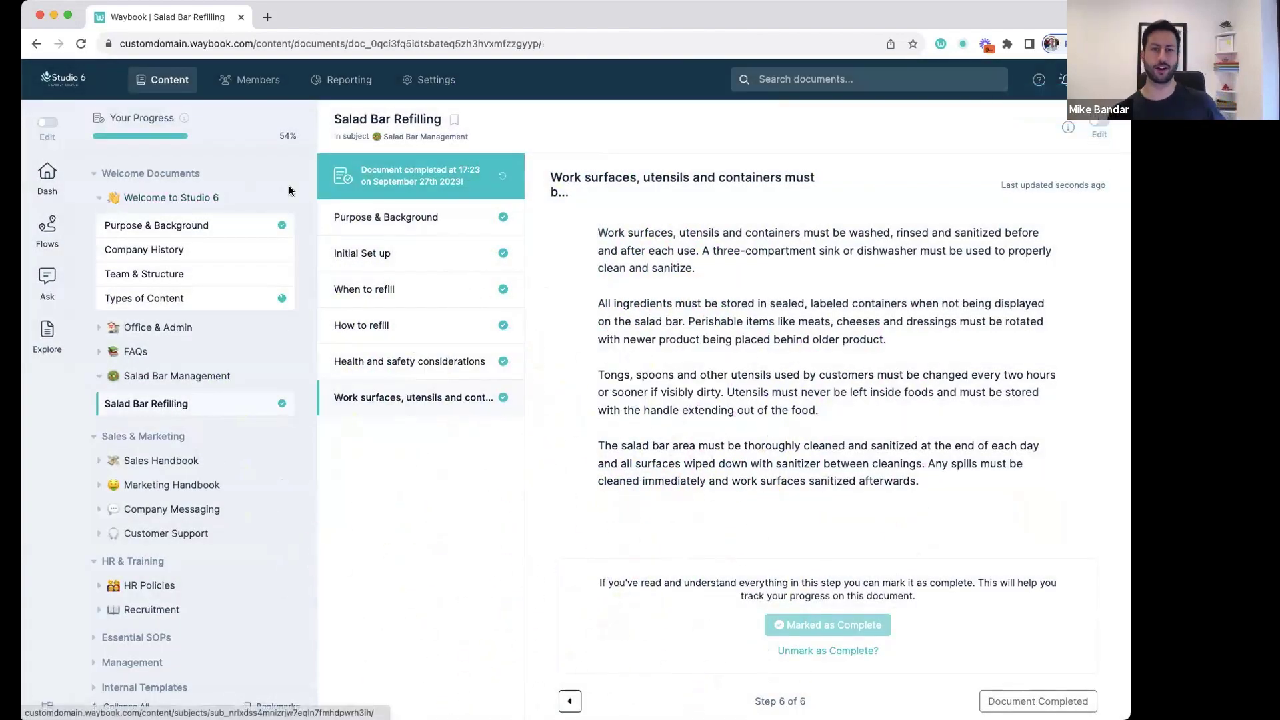
Return to editing the Initial Set up step and swap Meats and Fish in the Left Hand Aisle column.
click(366, 262)
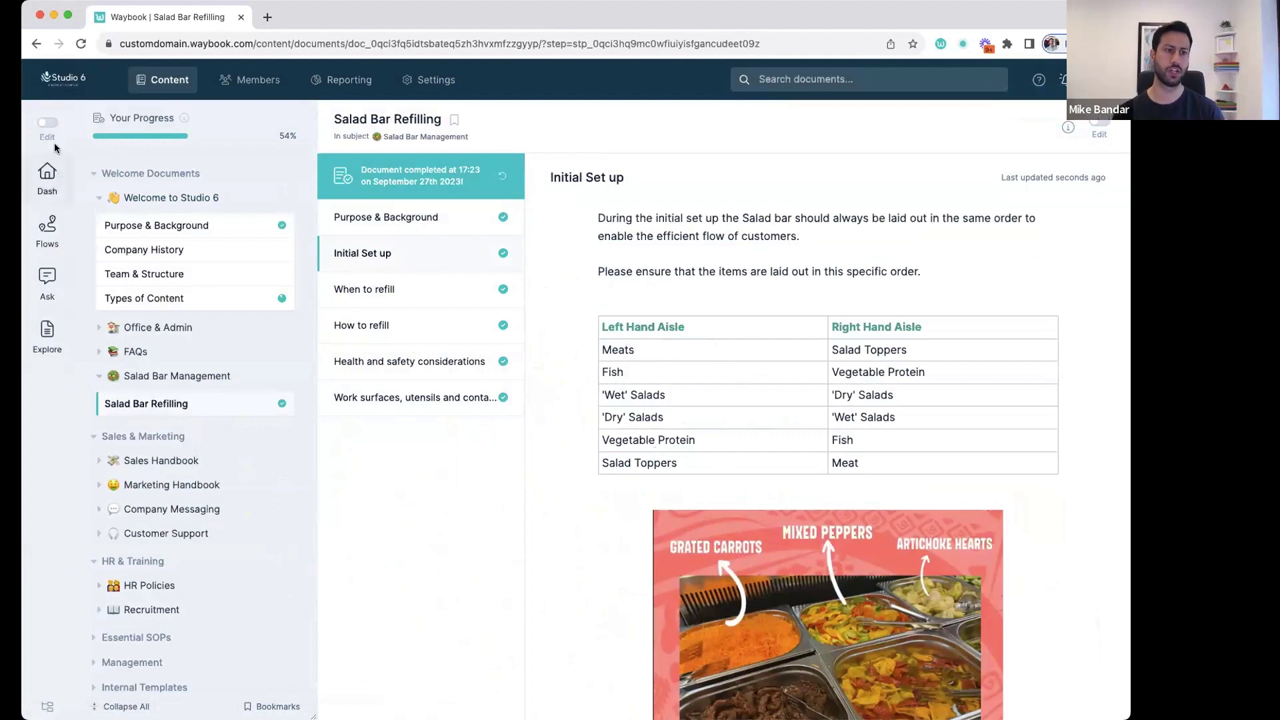
click(50, 124)
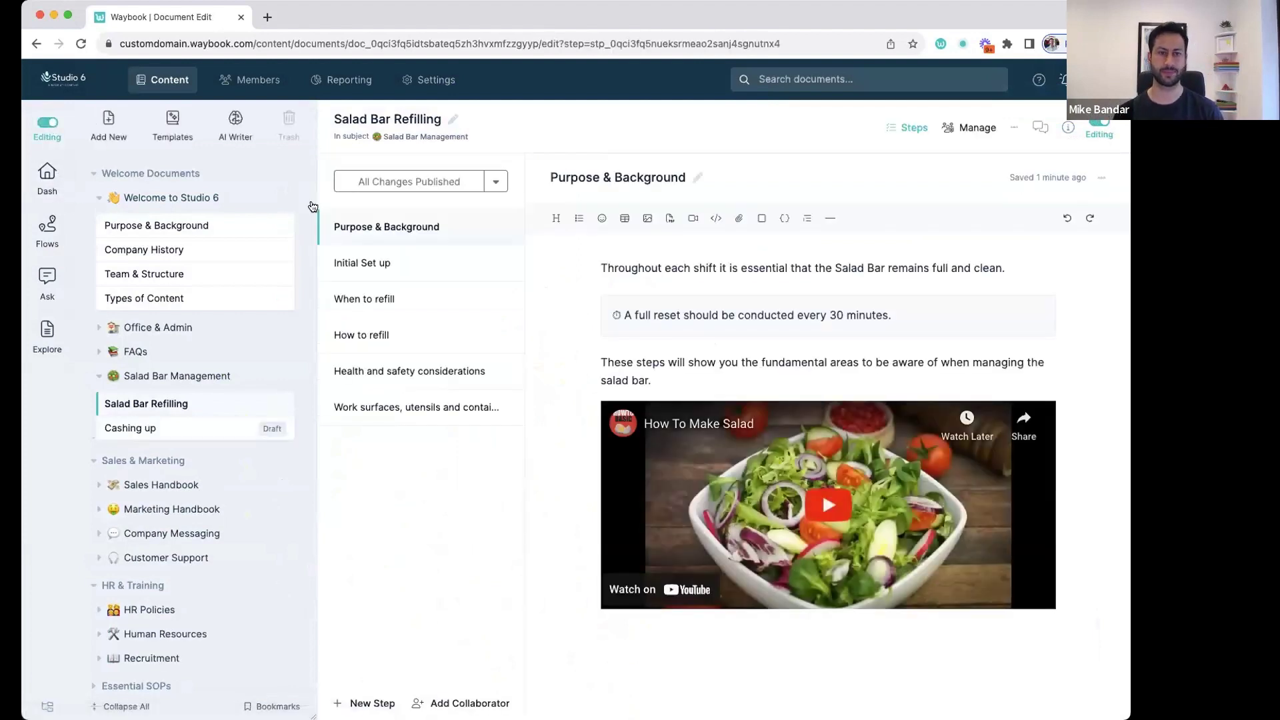
click(351, 264)
click(685, 409)
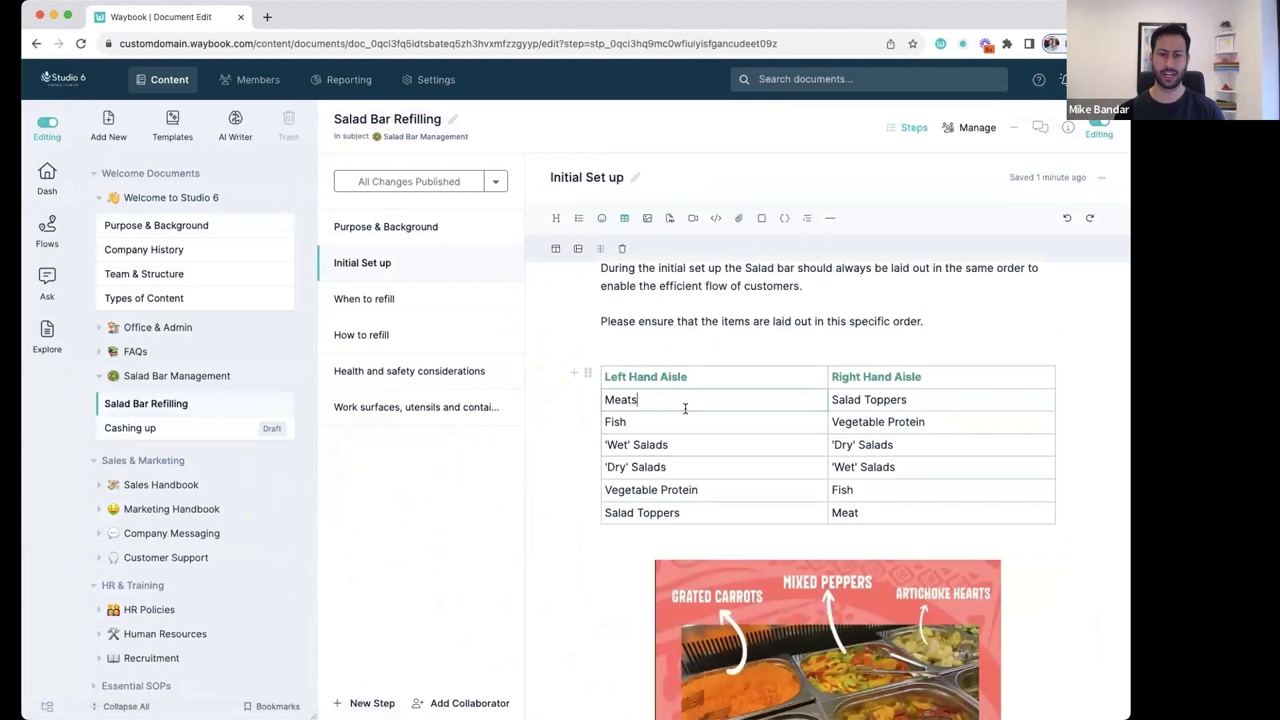
key(shift+Home)
key(BackSpace)
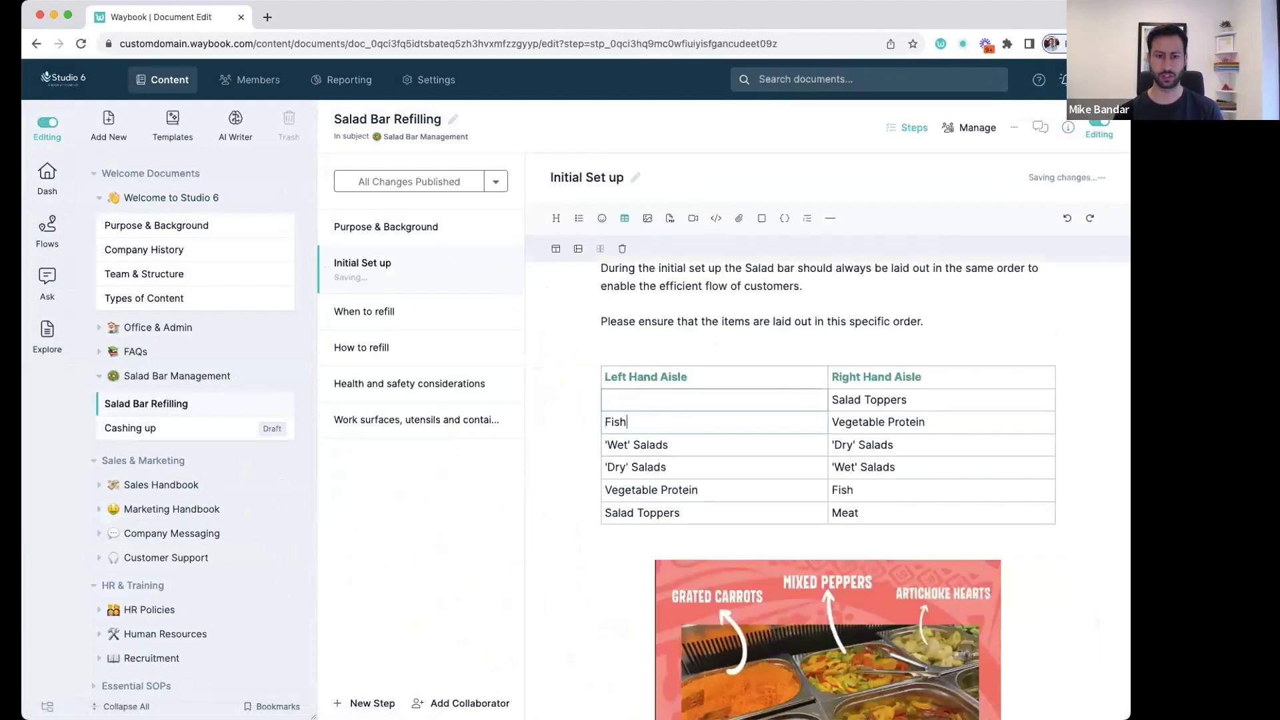
text(Meats)
key(super+x)
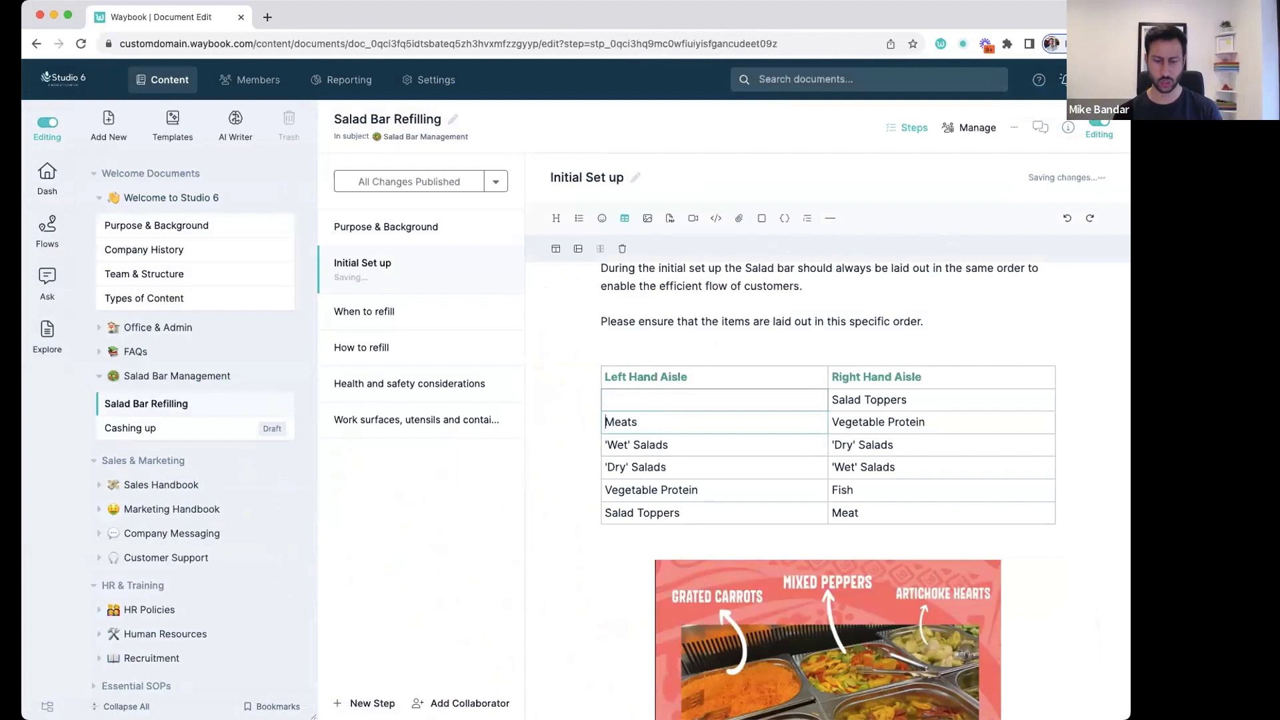
key(Up)
key(super+v)
click(885, 294)
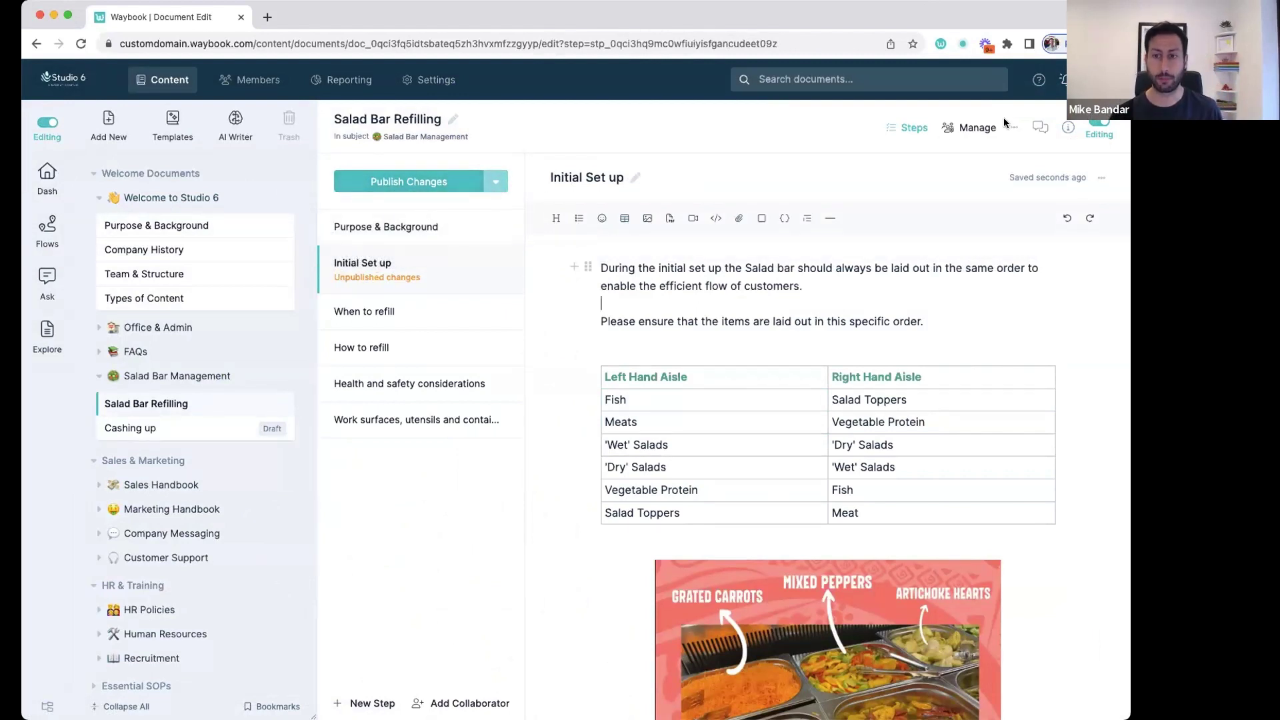
Post the comment "Optimised order for efficiency" on the Initial Set up step and check which team members can be mentioned.
click(1039, 128)
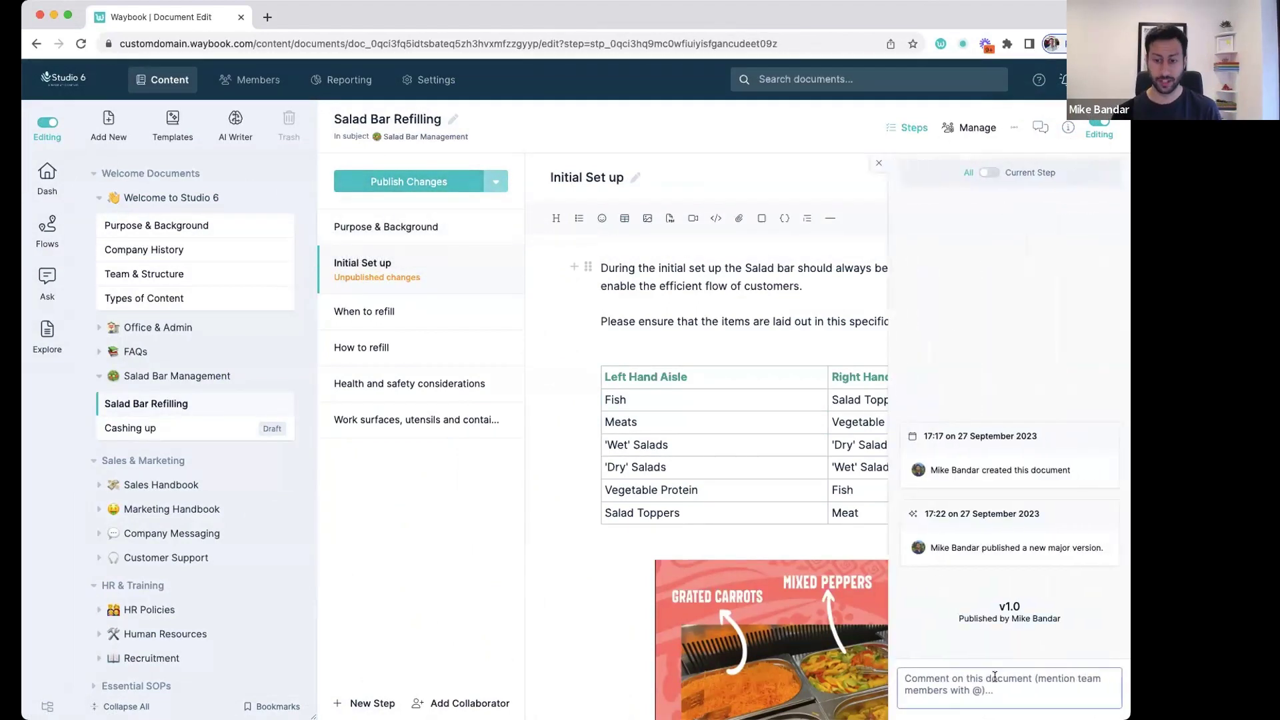
text(Changed order)
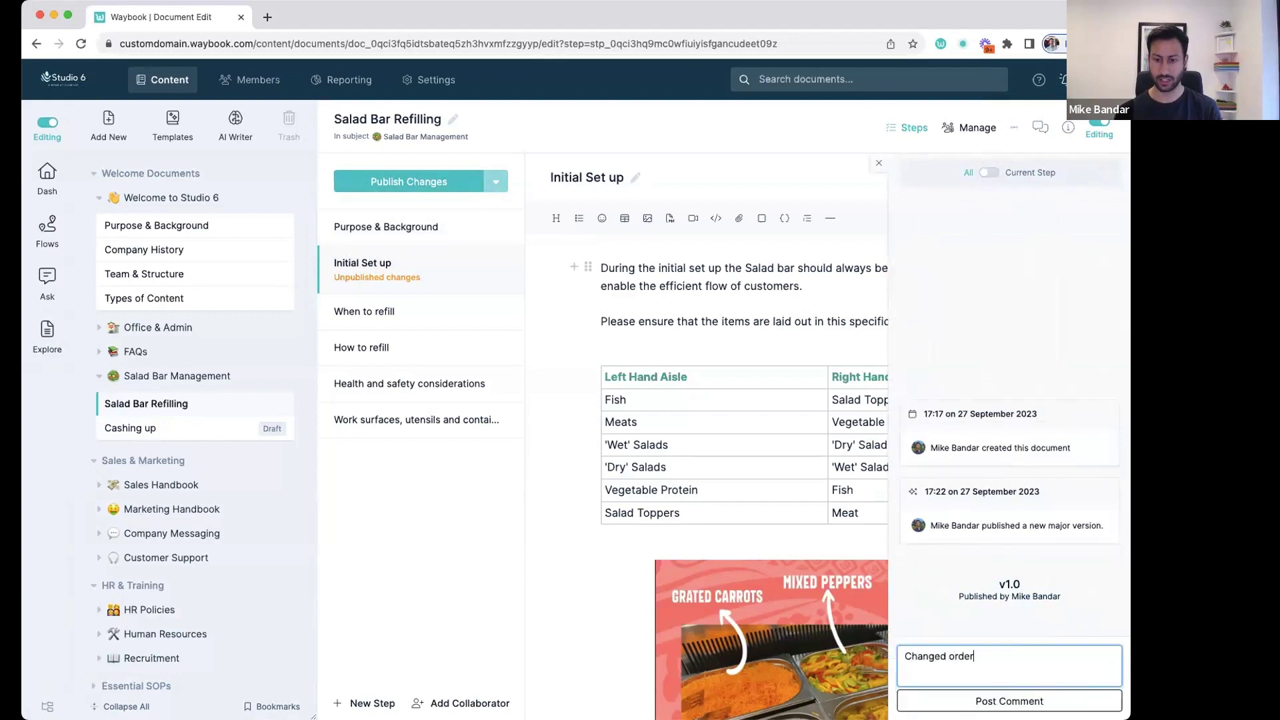
key(Return)
text(Op)
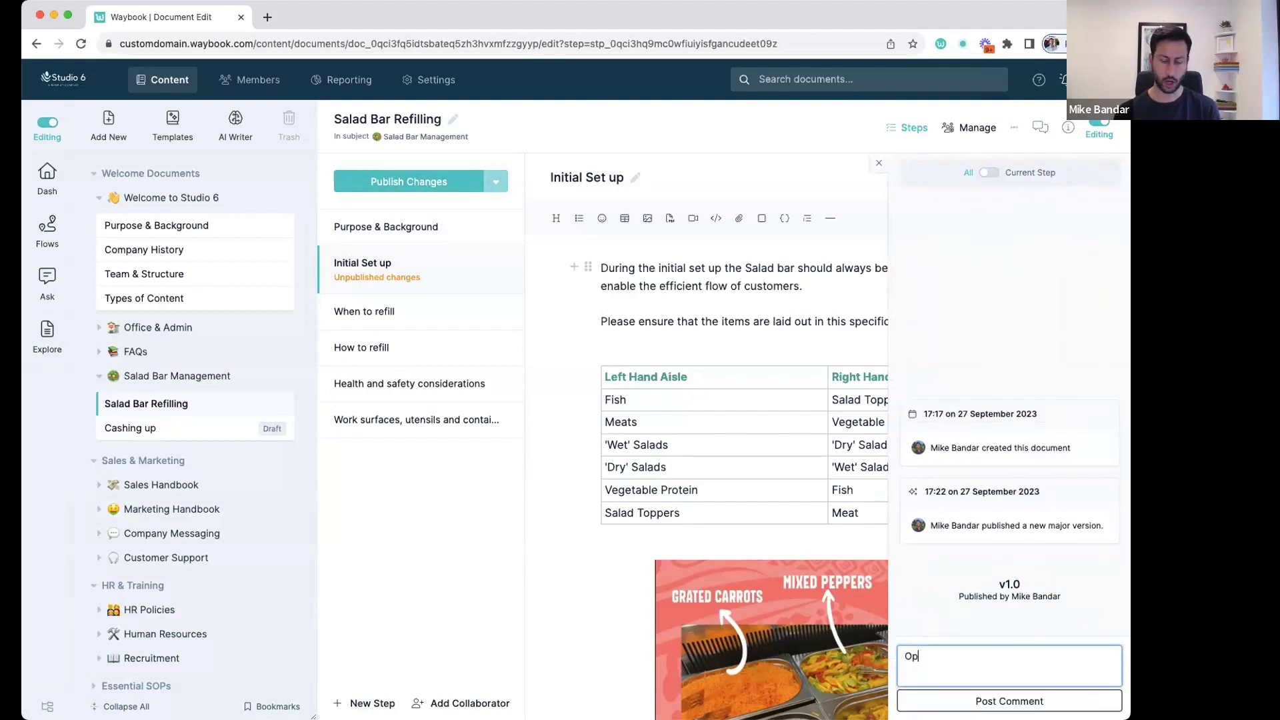
text(timised order for)
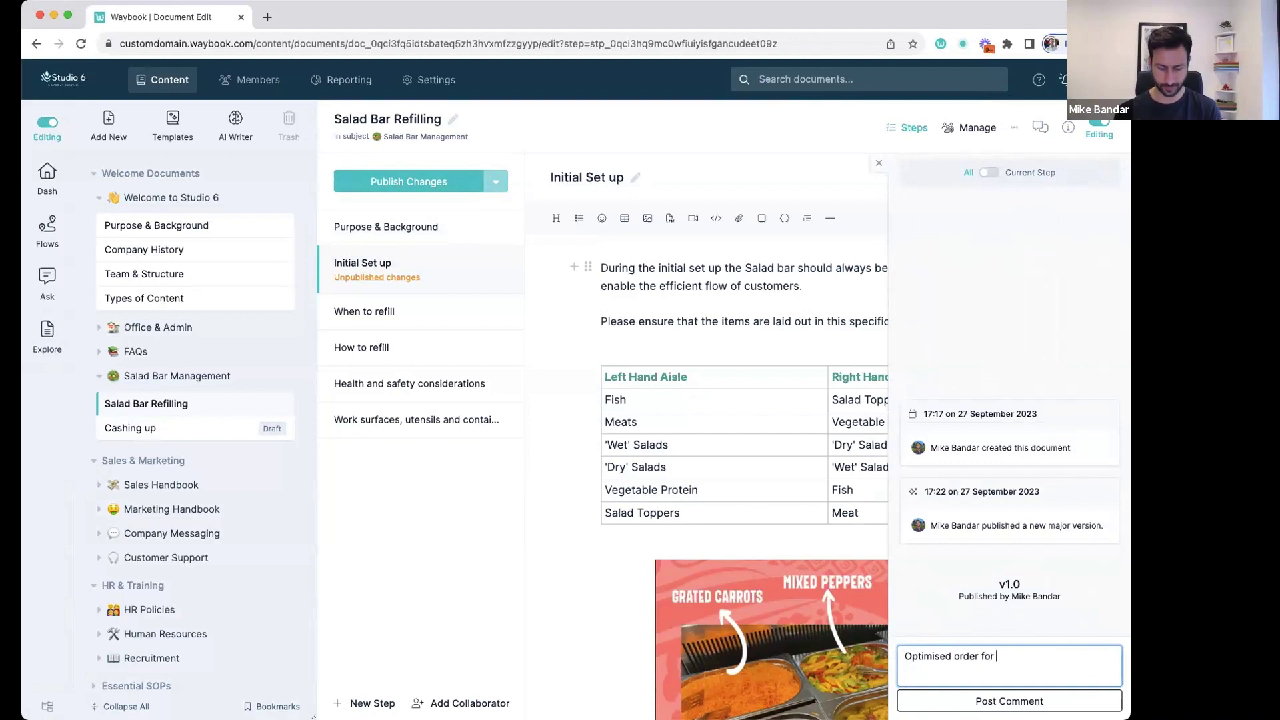
text( efficienci)
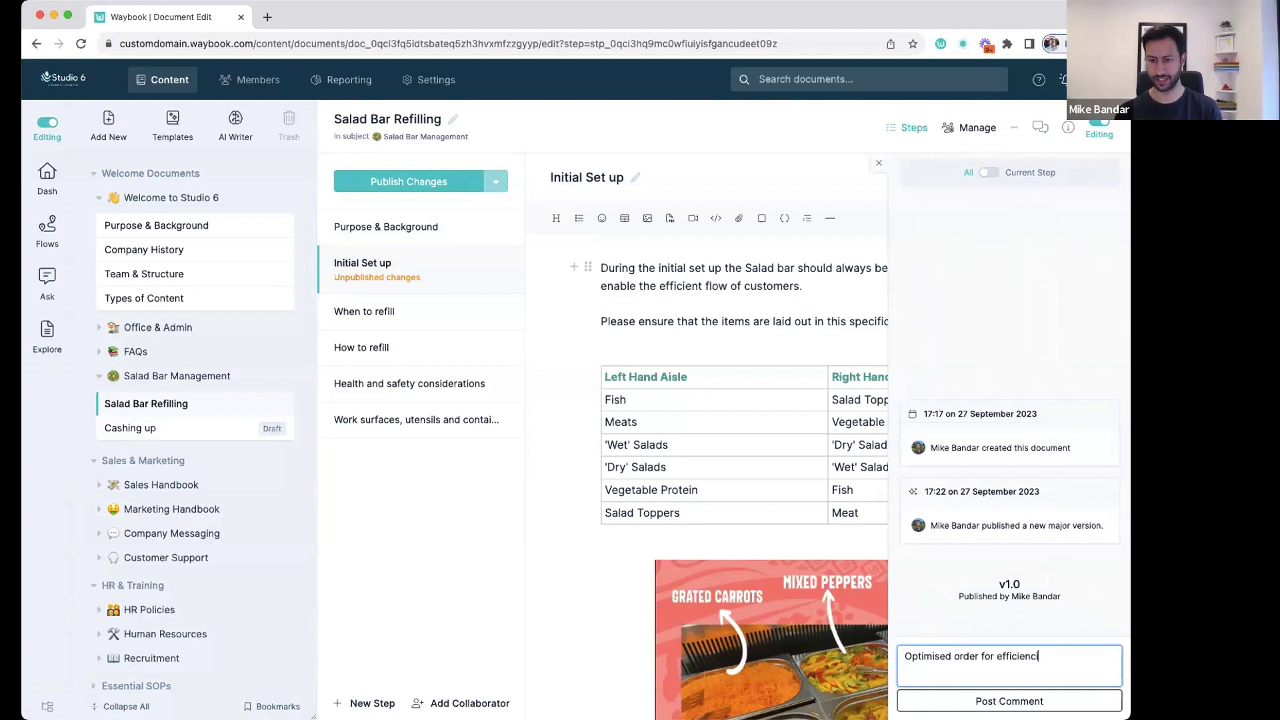
text(ty)
key(Return)
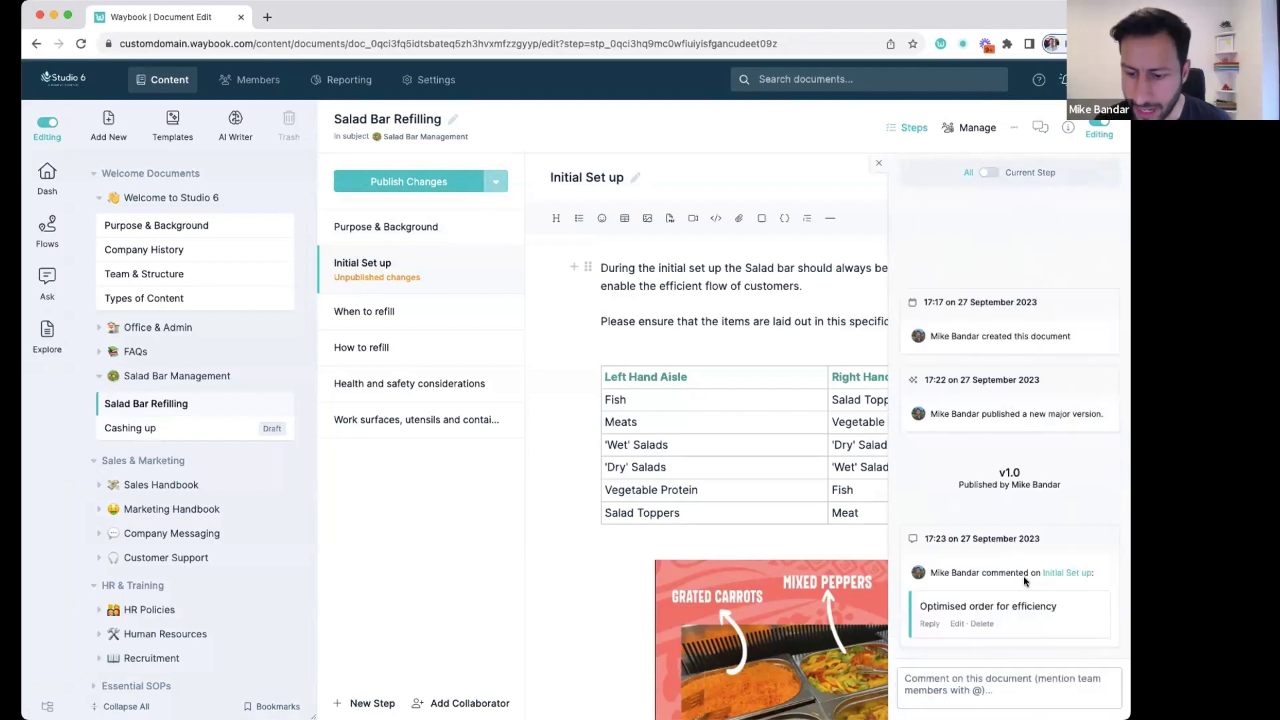
text(@)
key(BackSpace)
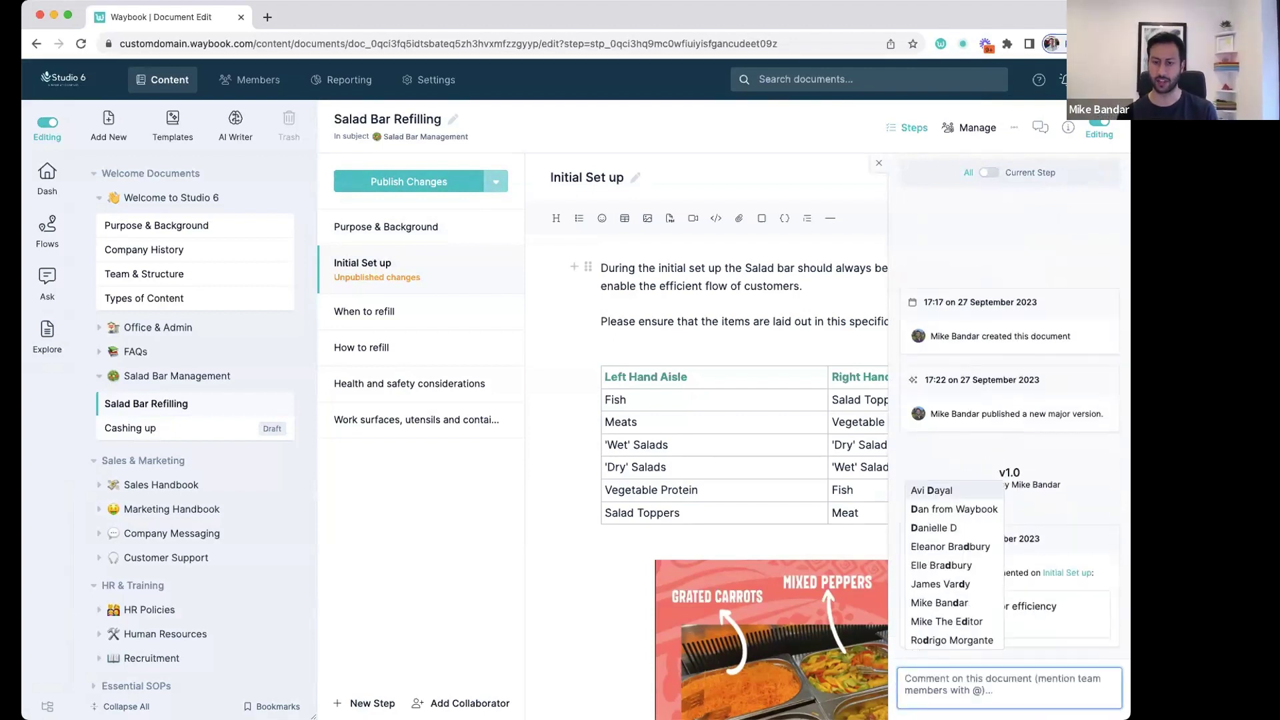
Try requesting a review of the unpublished changes with one team member added as reviewer, and cancel the request.
click(880, 165)
click(496, 182)
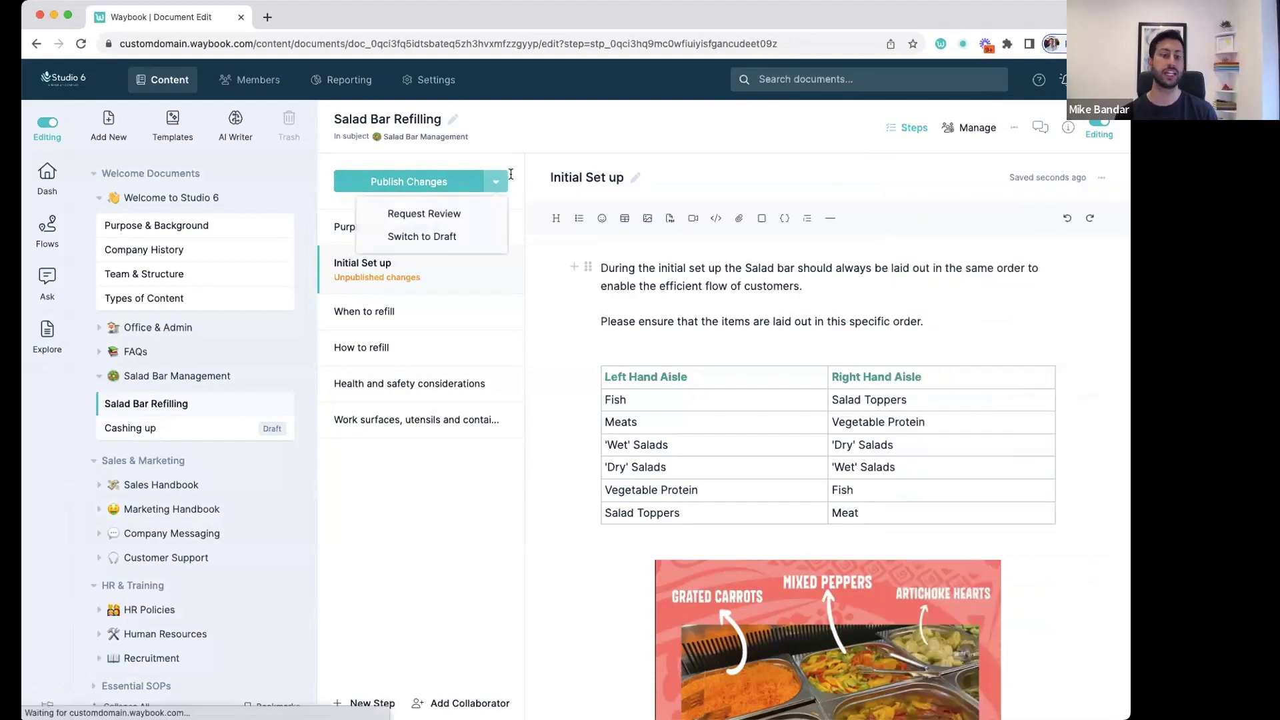
click(441, 220)
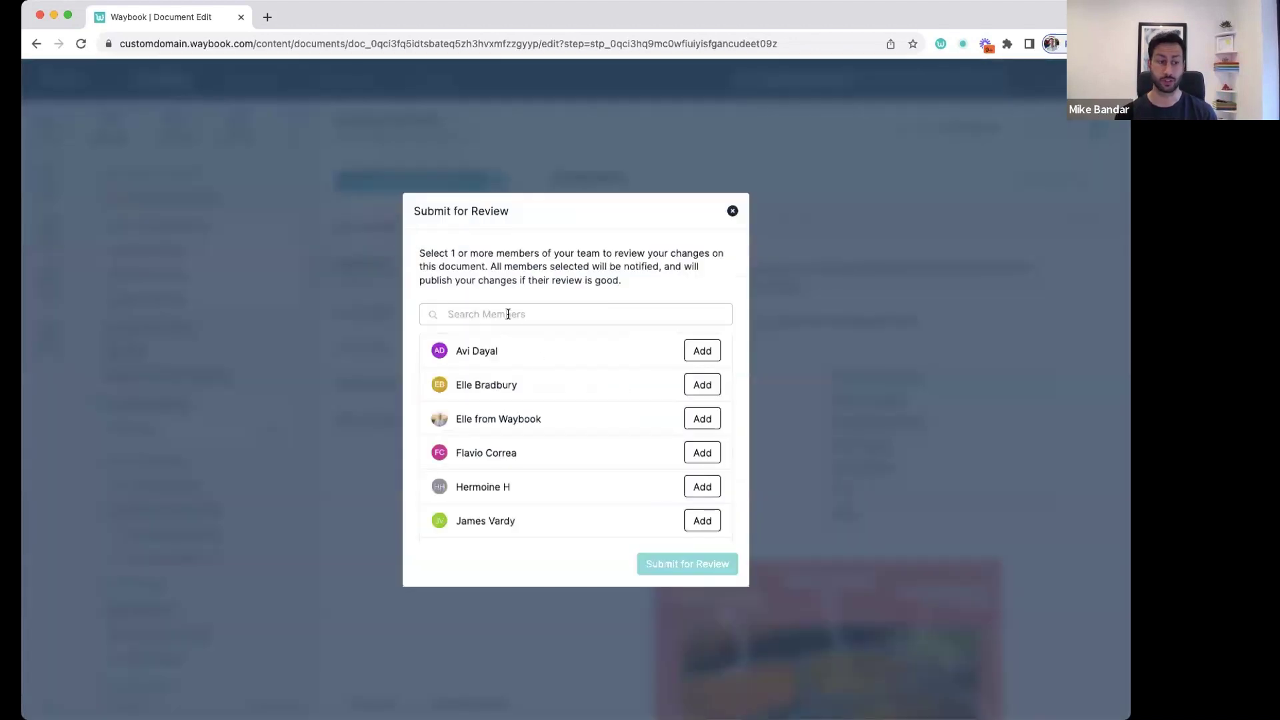
click(704, 386)
scroll(634, 404, down, 5)
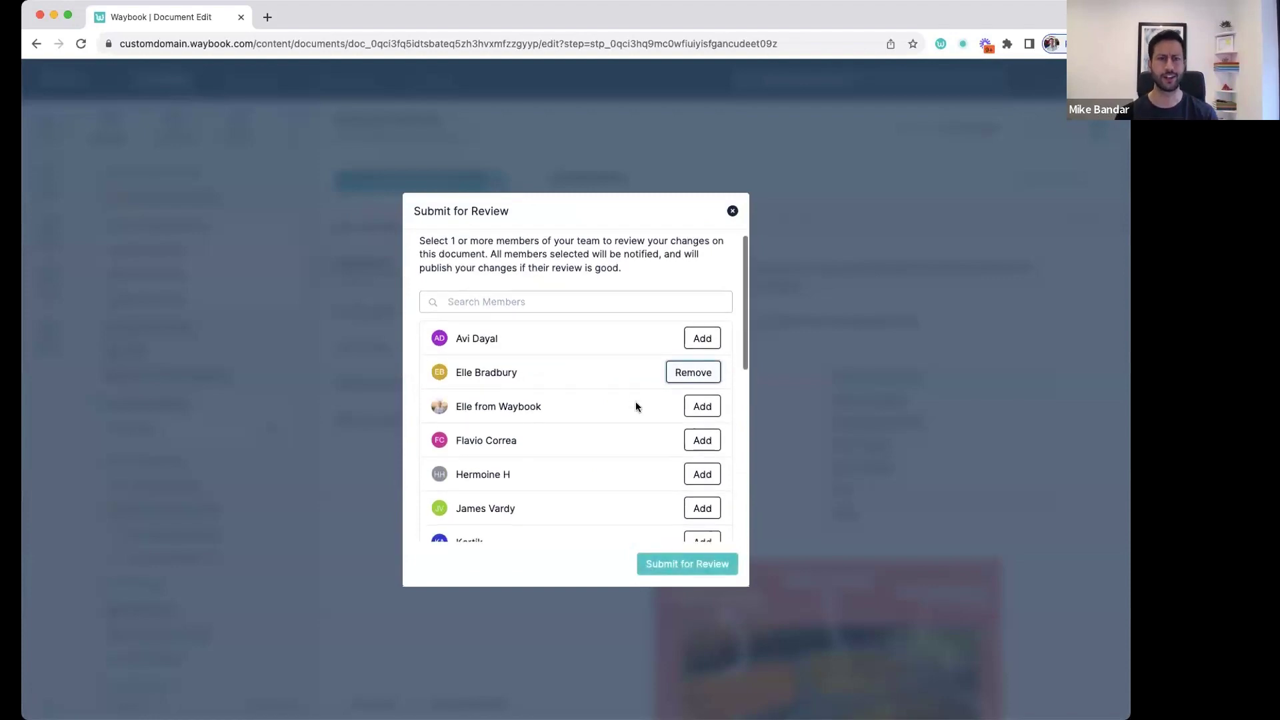
scroll(636, 406, up, 5)
click(732, 210)
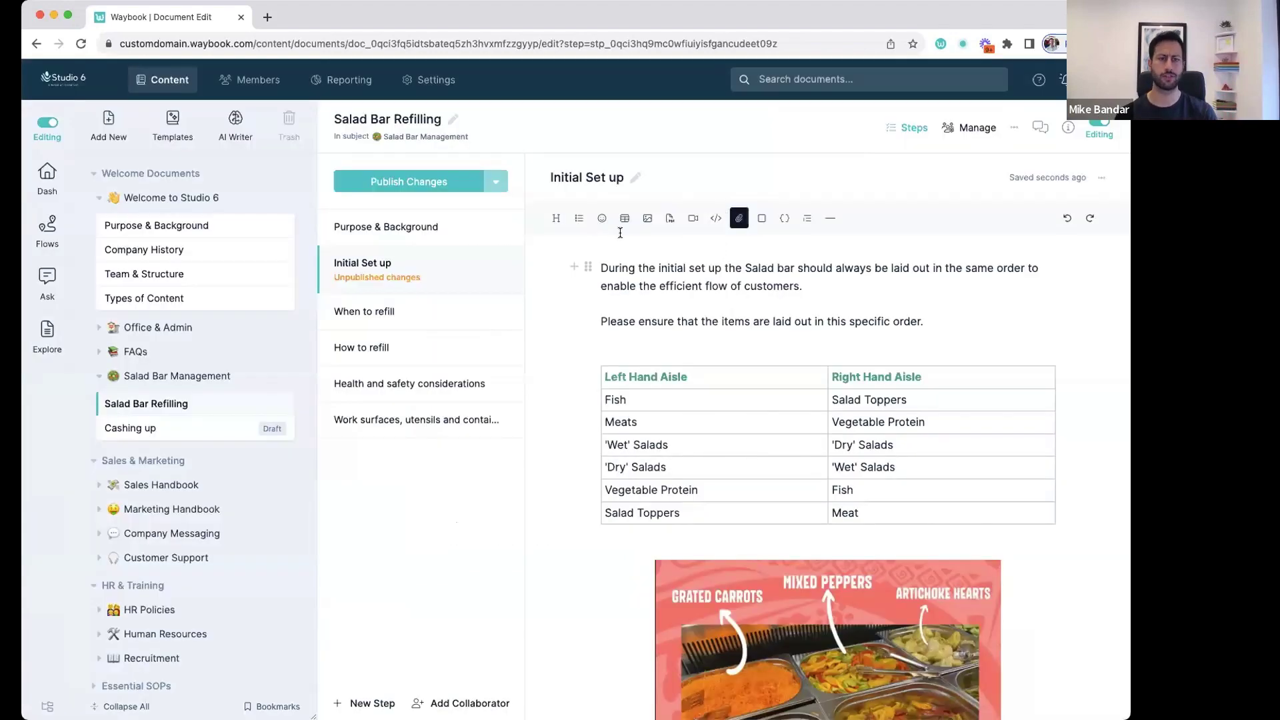
Publish the Initial Set up changes with all progress reset and members notified, and switch to the reading view.
click(434, 188)
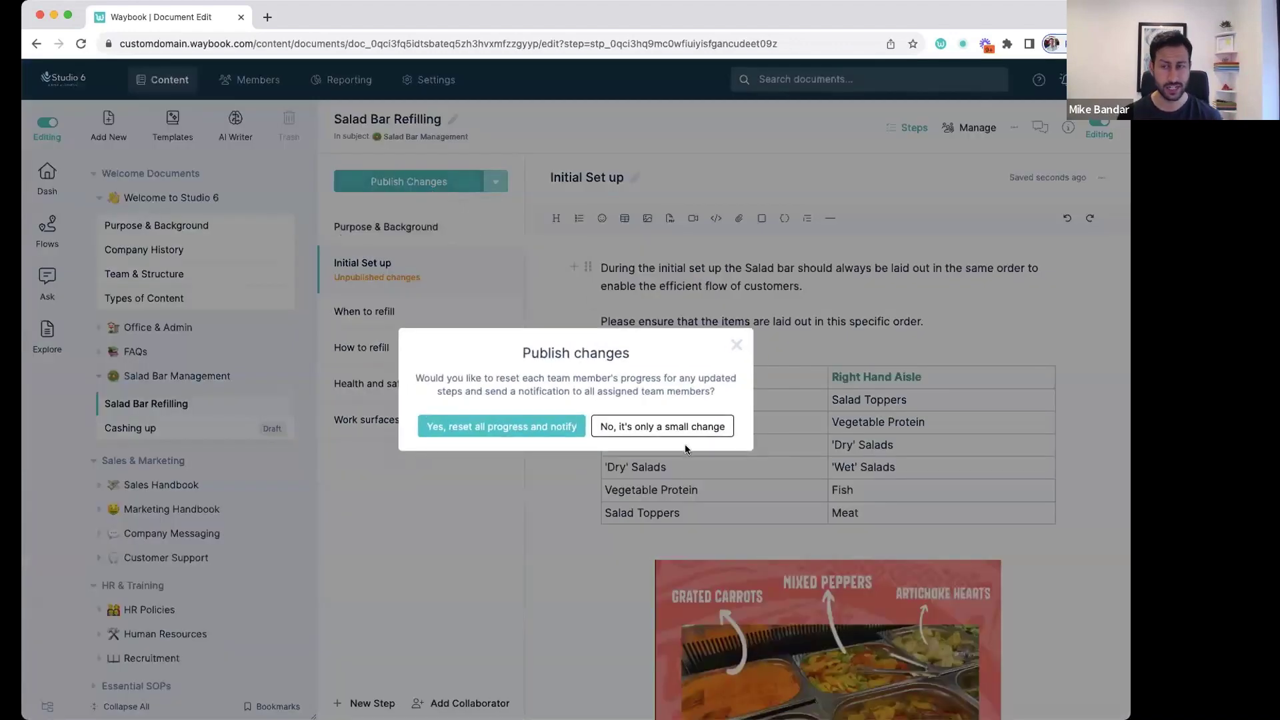
click(539, 428)
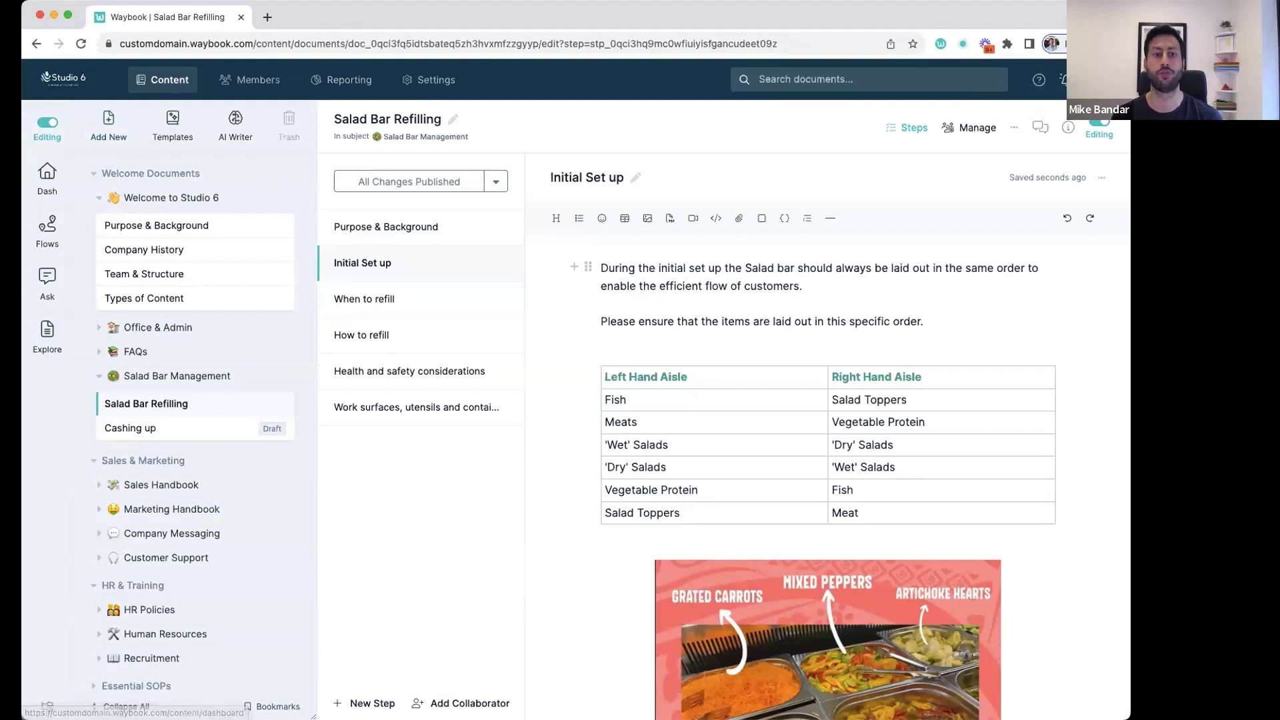
click(48, 124)
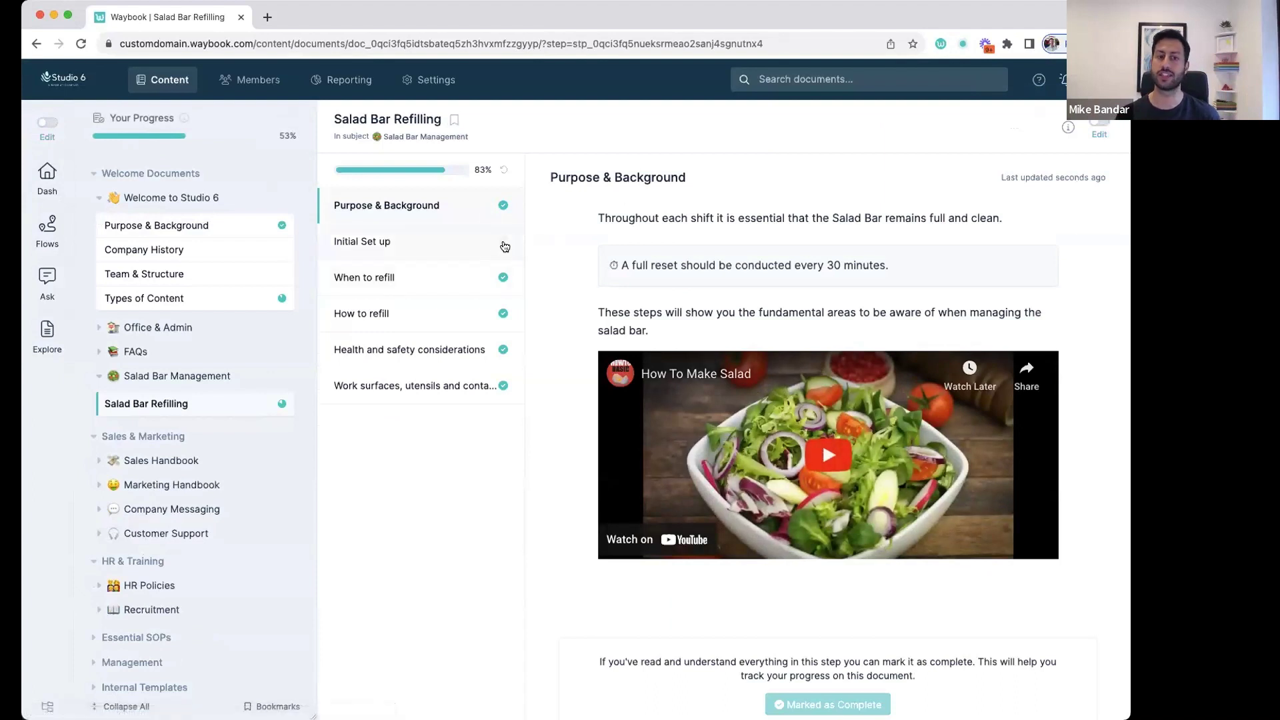
Mark the Initial Set up step as complete again and dismiss the document completion message.
mouse_move(504, 248)
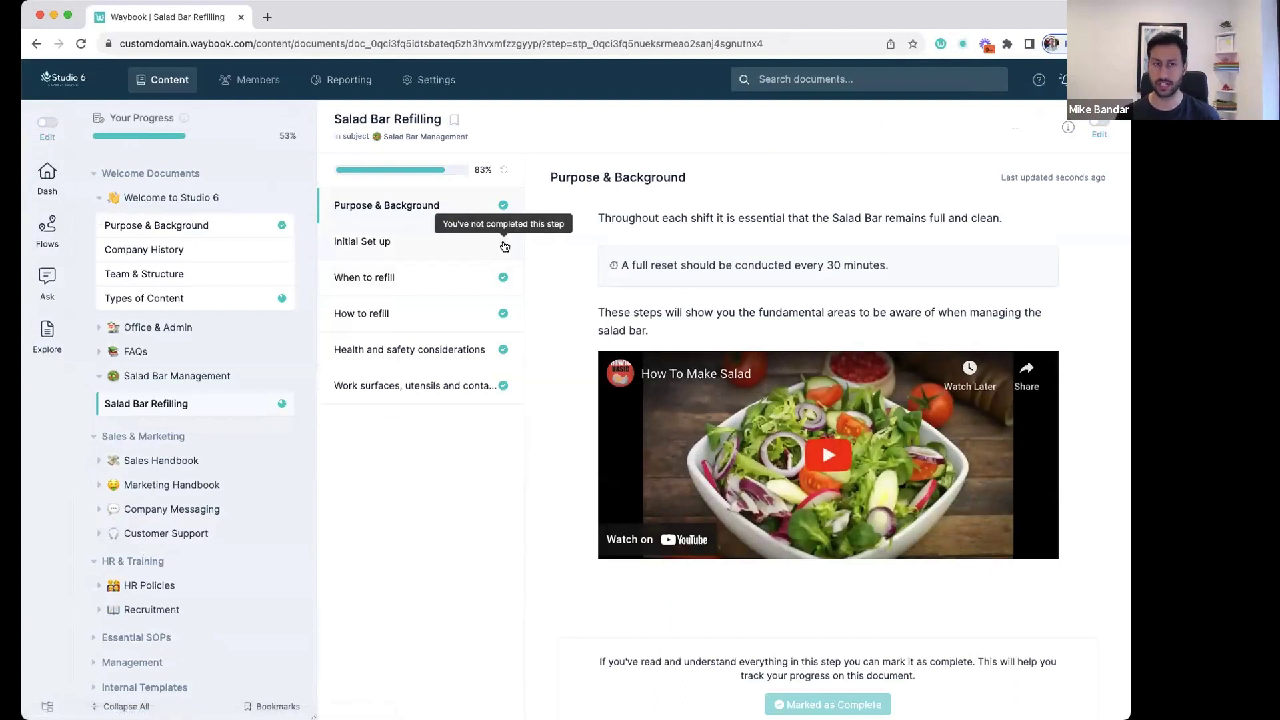
click(451, 242)
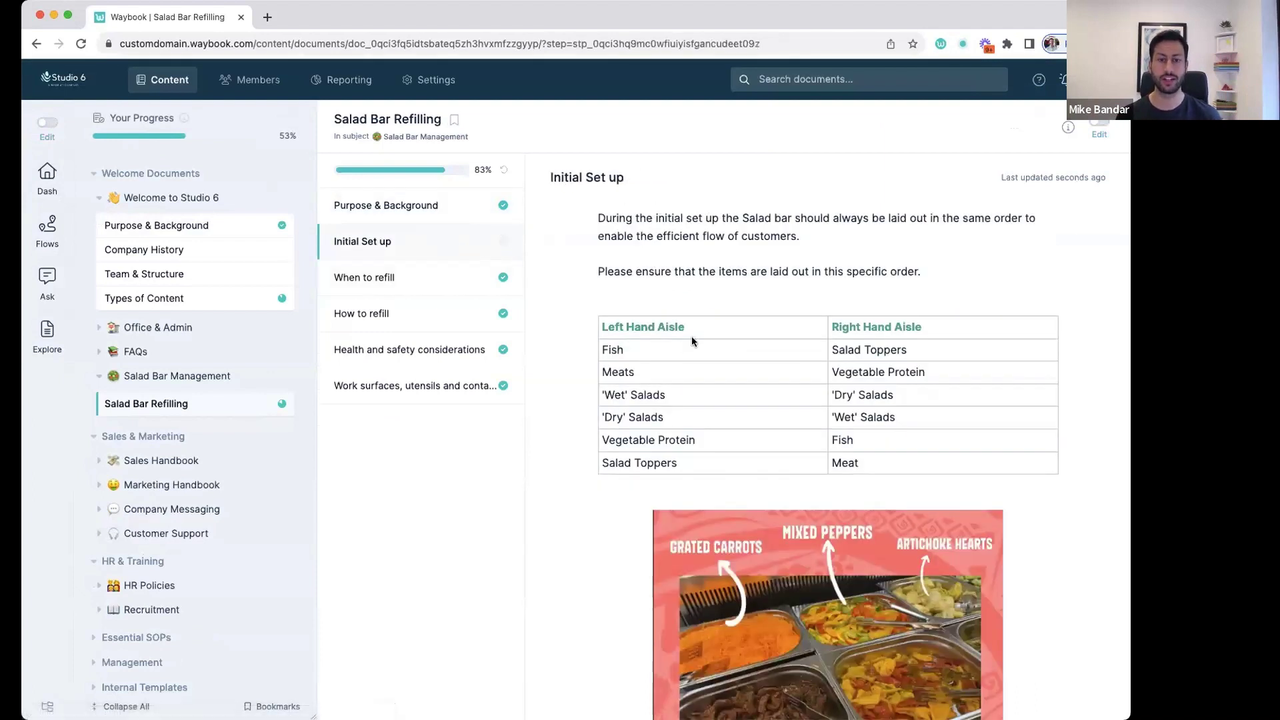
scroll(830, 343, down, 5)
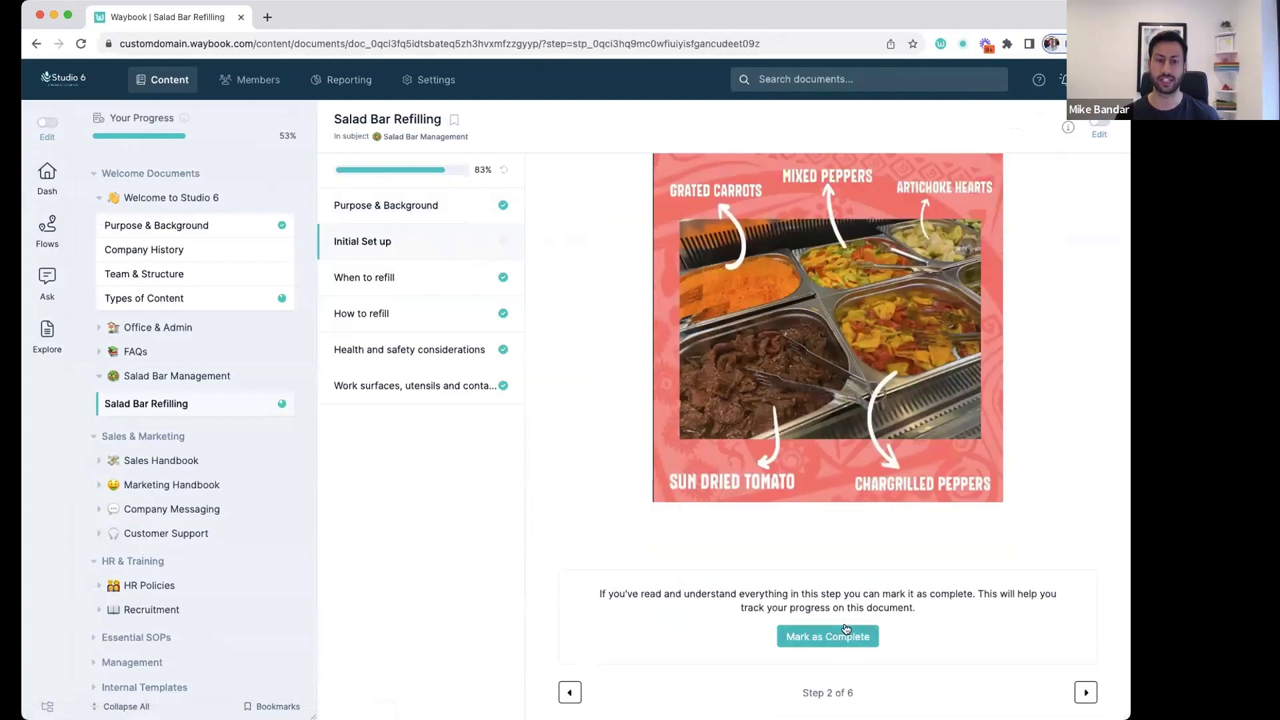
click(802, 638)
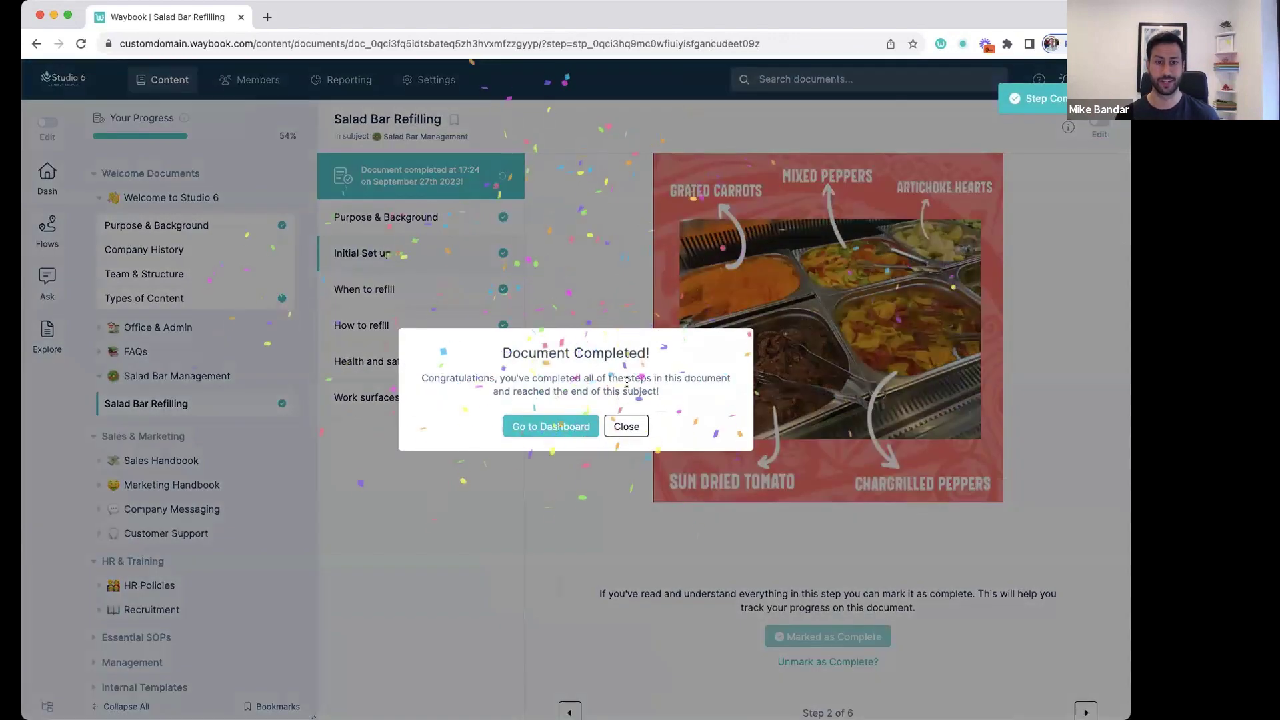
click(626, 426)
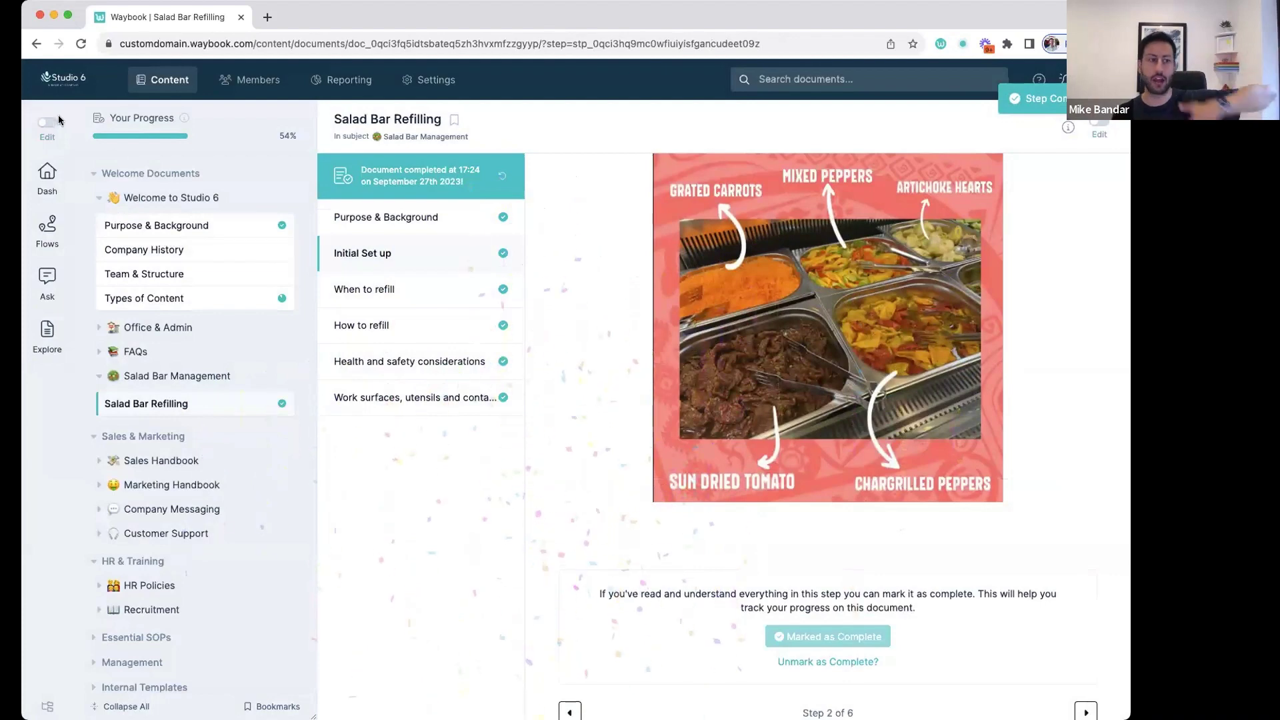
Return to editing, check the revisions of Purpose & Background and Initial Set up, and compare the latter's changes since 17:19 on 27 September 2023.
click(49, 123)
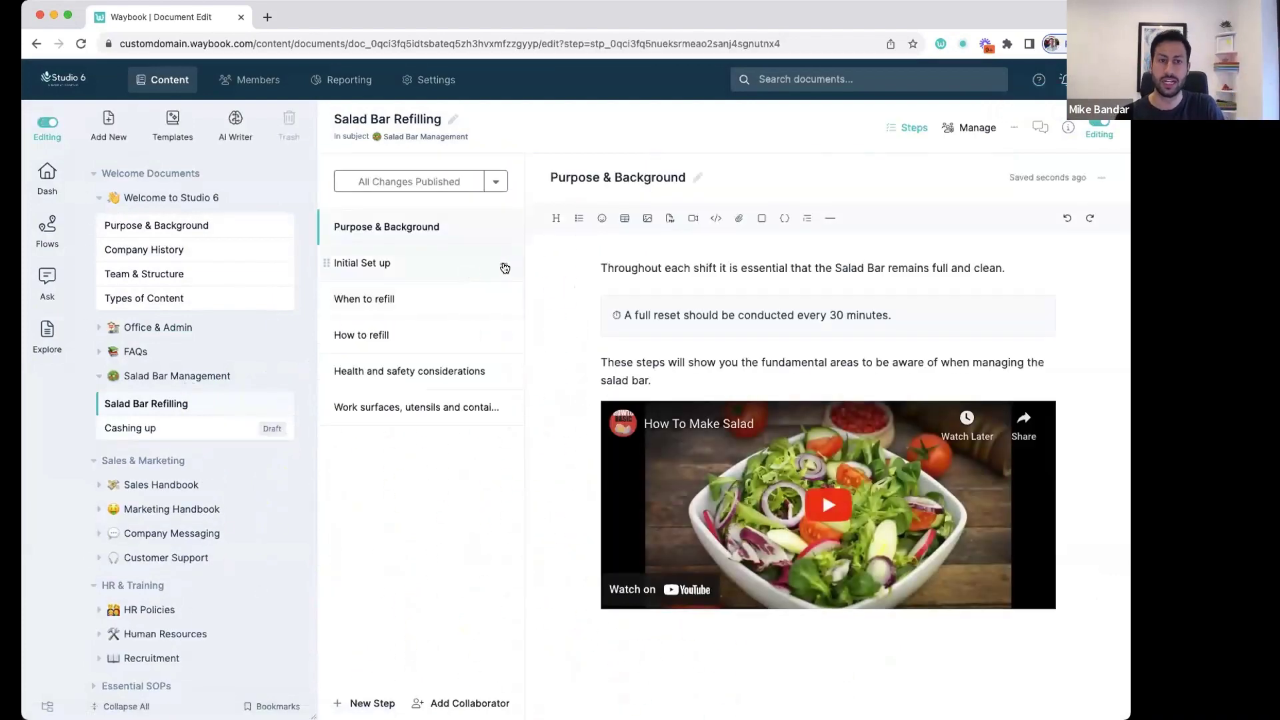
click(504, 228)
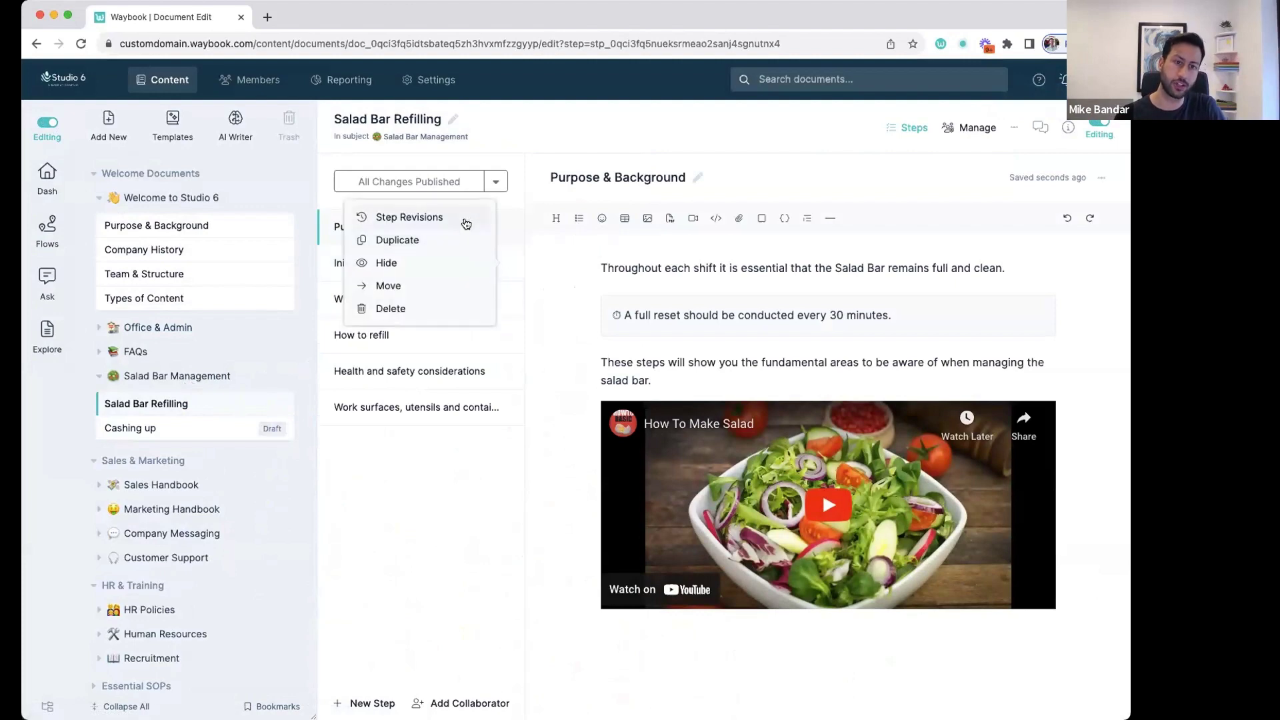
click(408, 214)
click(415, 264)
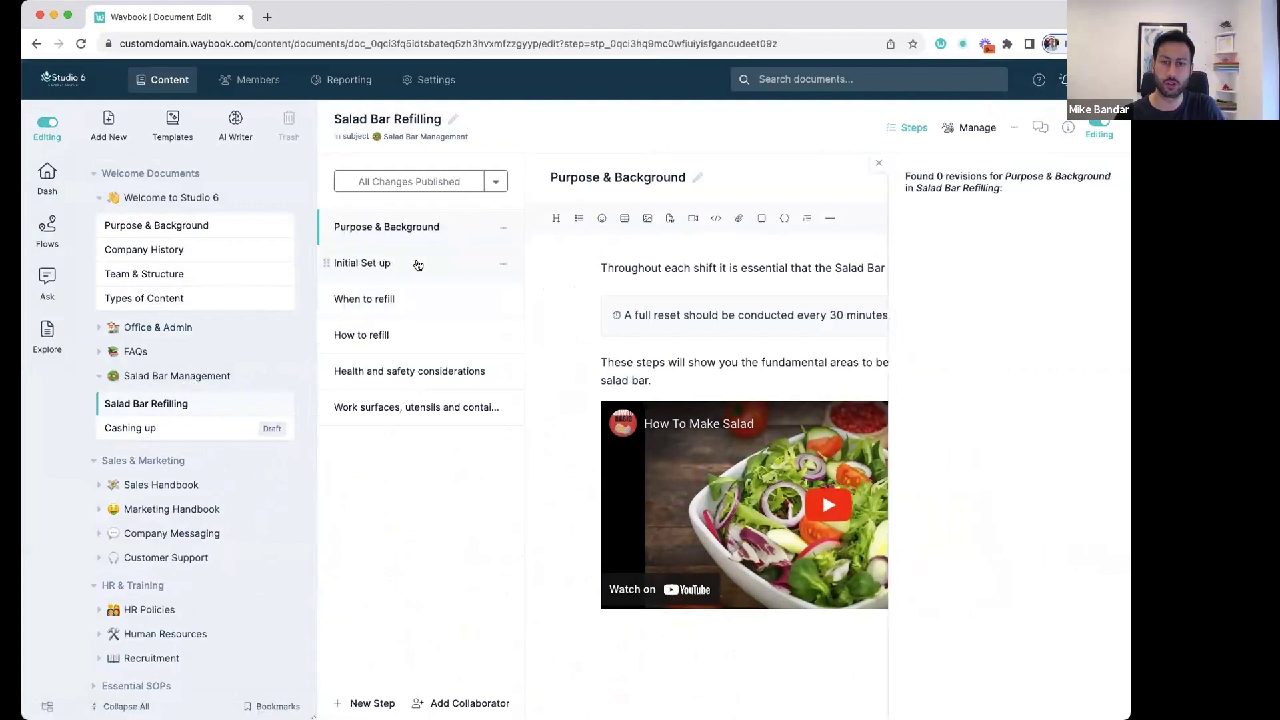
click(959, 236)
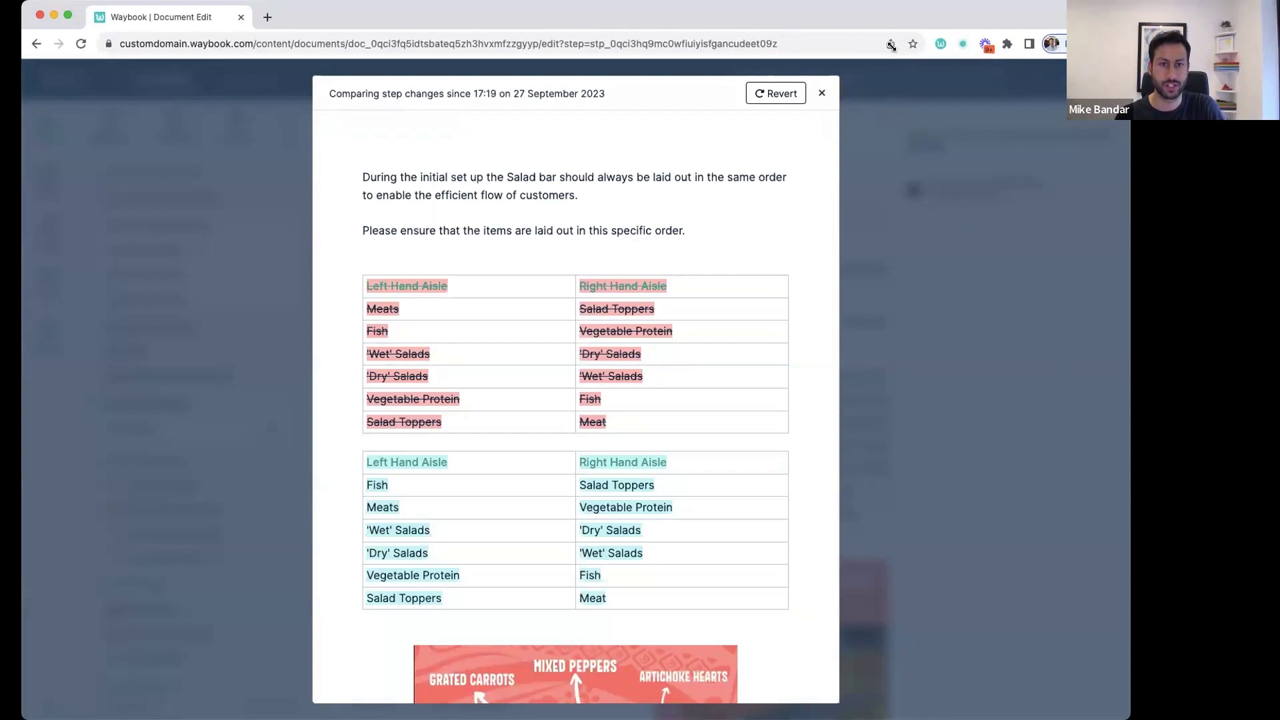
click(822, 94)
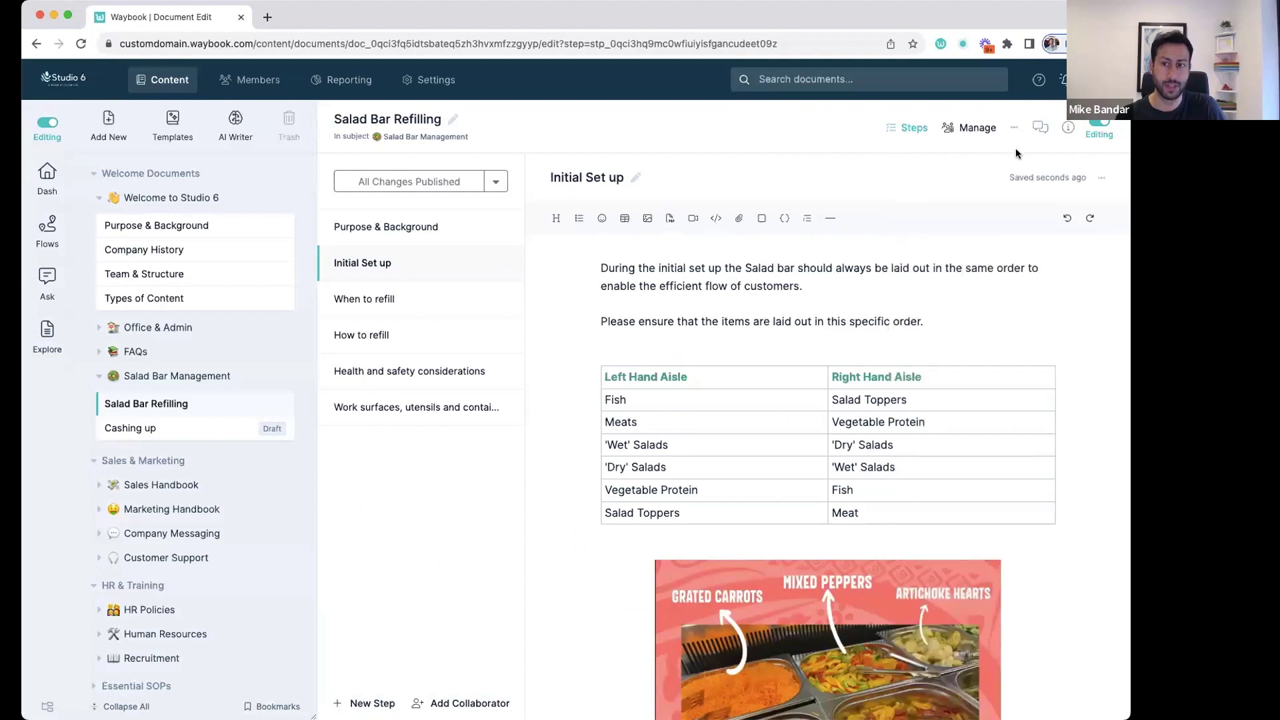
Examine Salad Bar Refilling's document options, details and version history, and return to its reading view.
click(1011, 129)
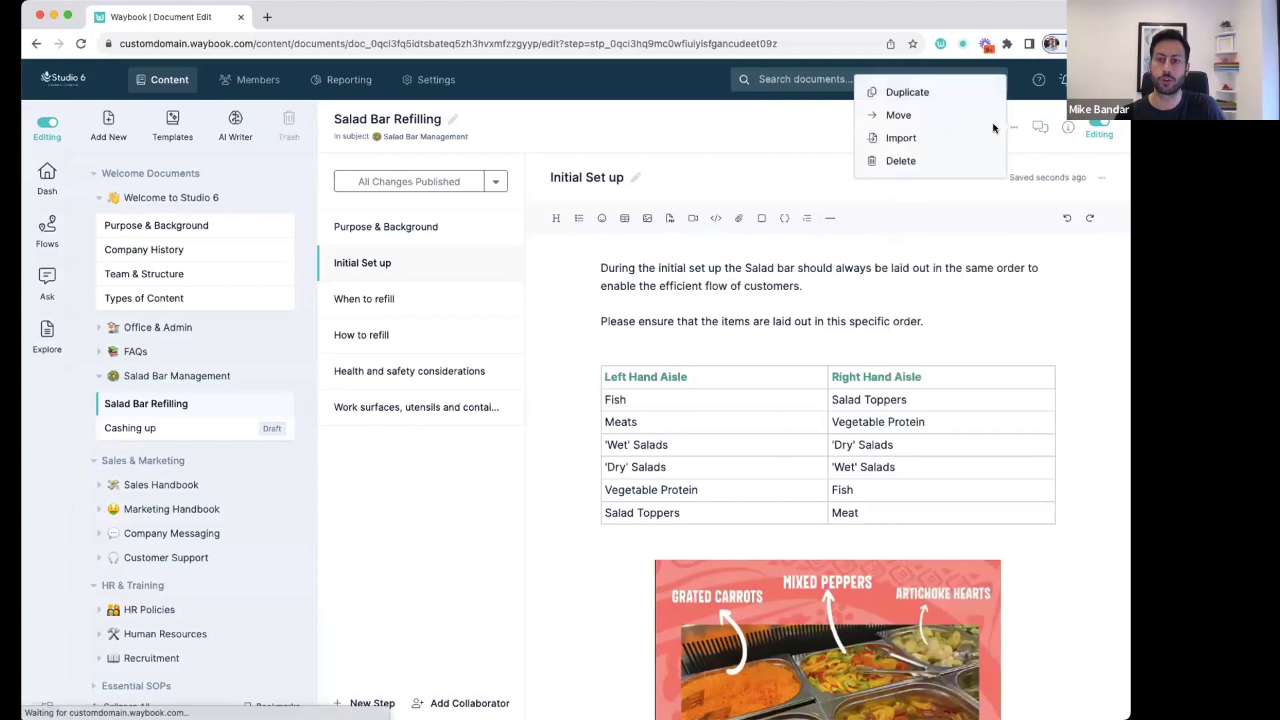
click(1069, 127)
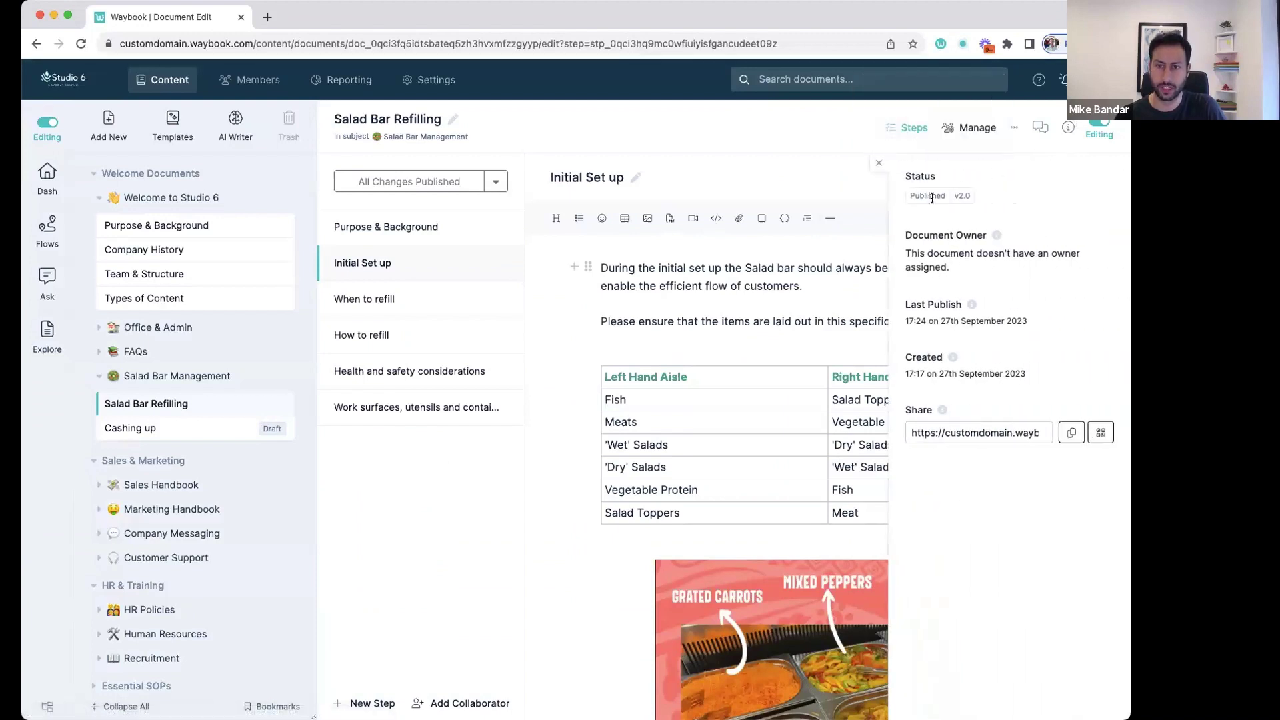
click(962, 131)
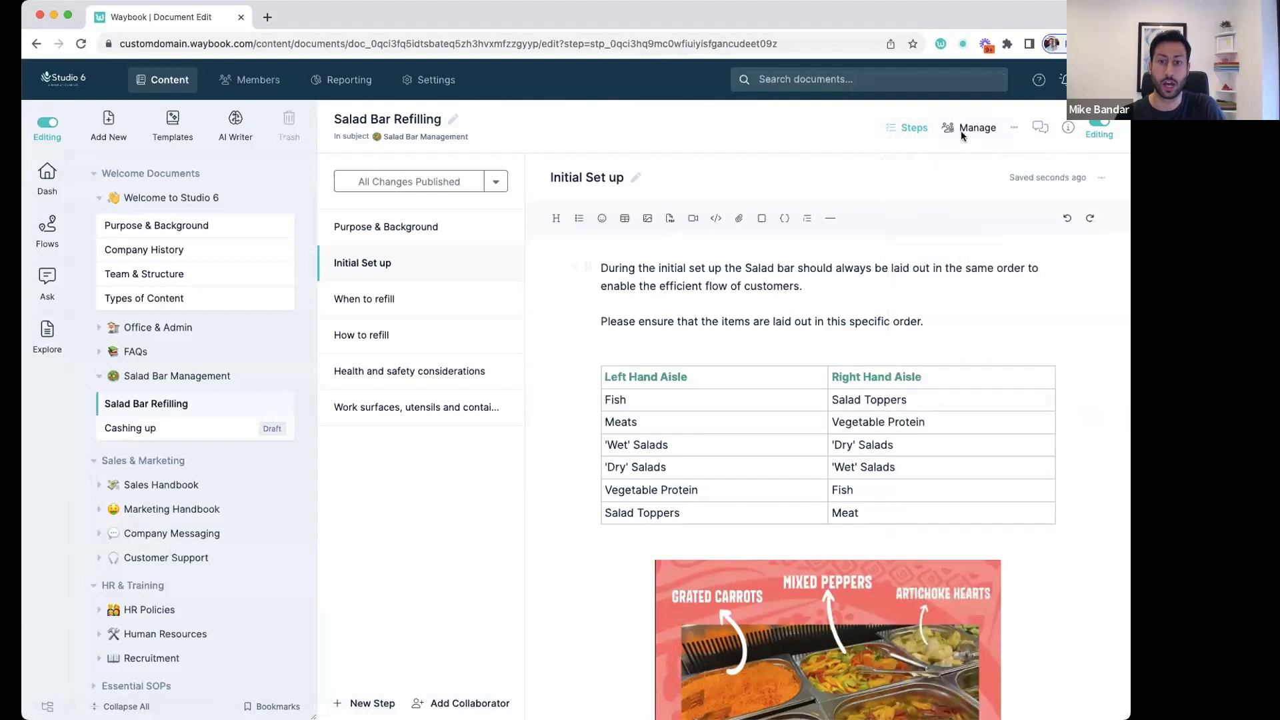
click(961, 131)
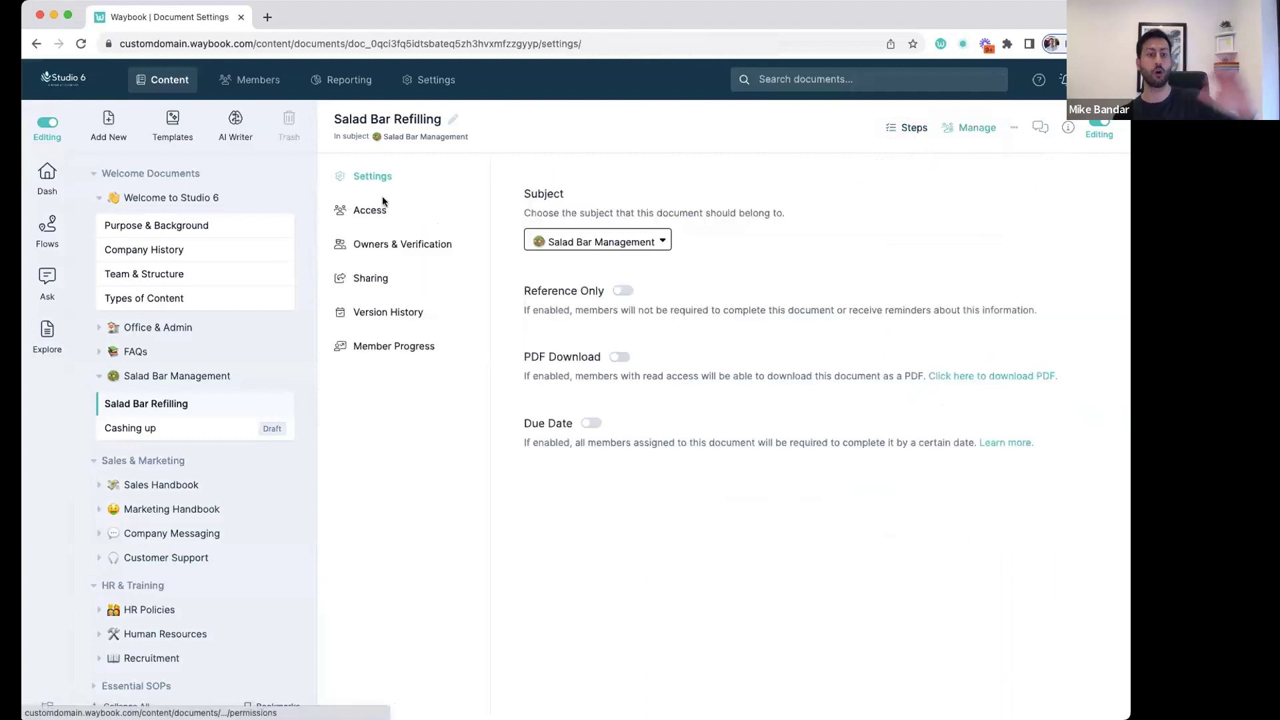
click(394, 313)
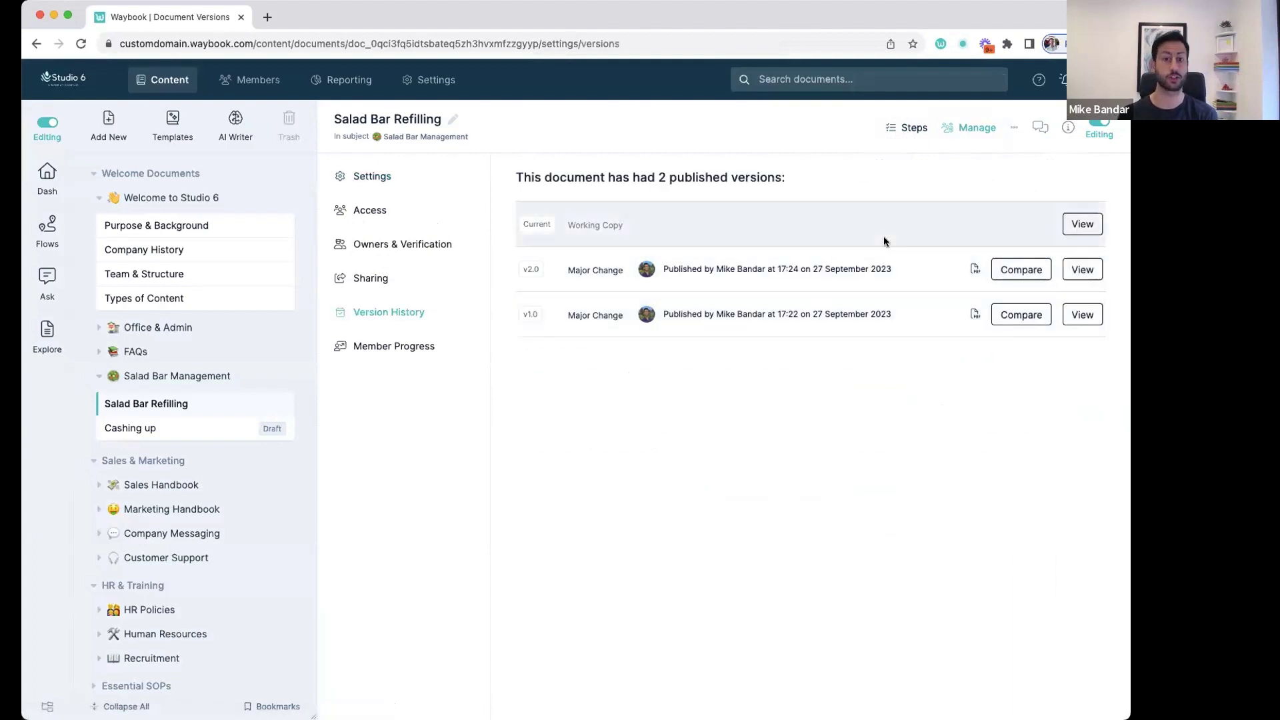
click(906, 129)
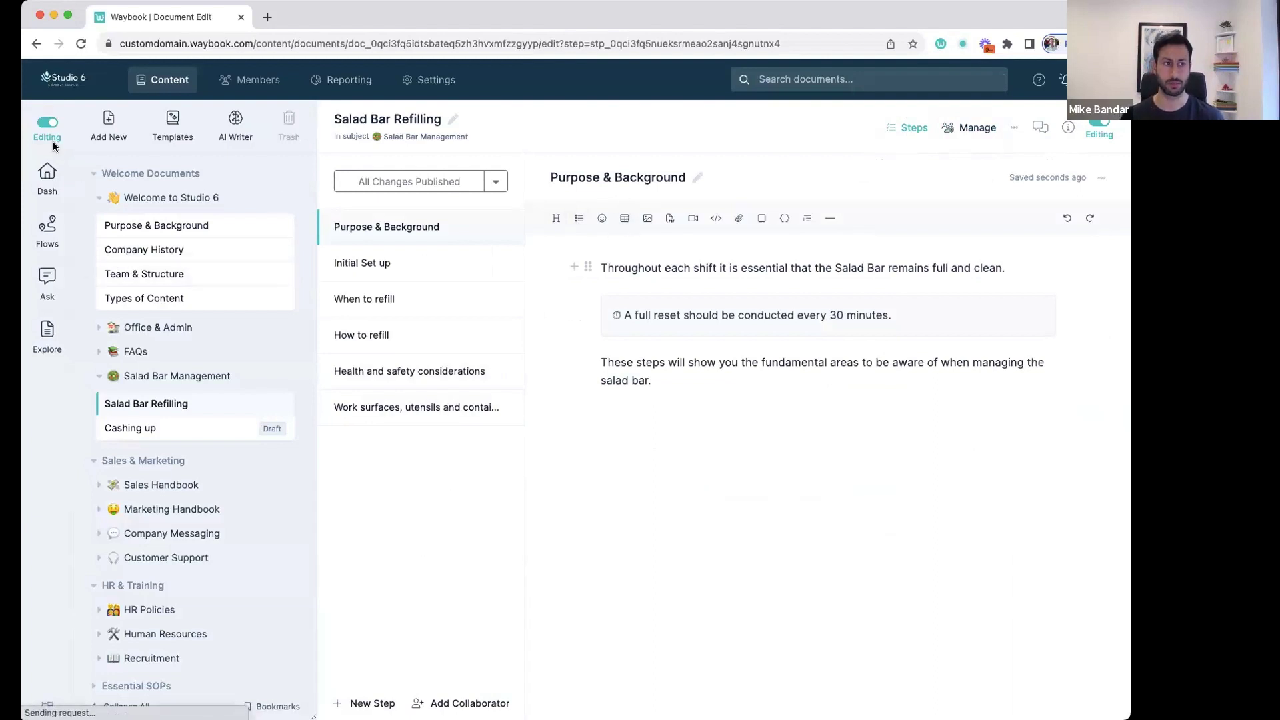
click(46, 123)
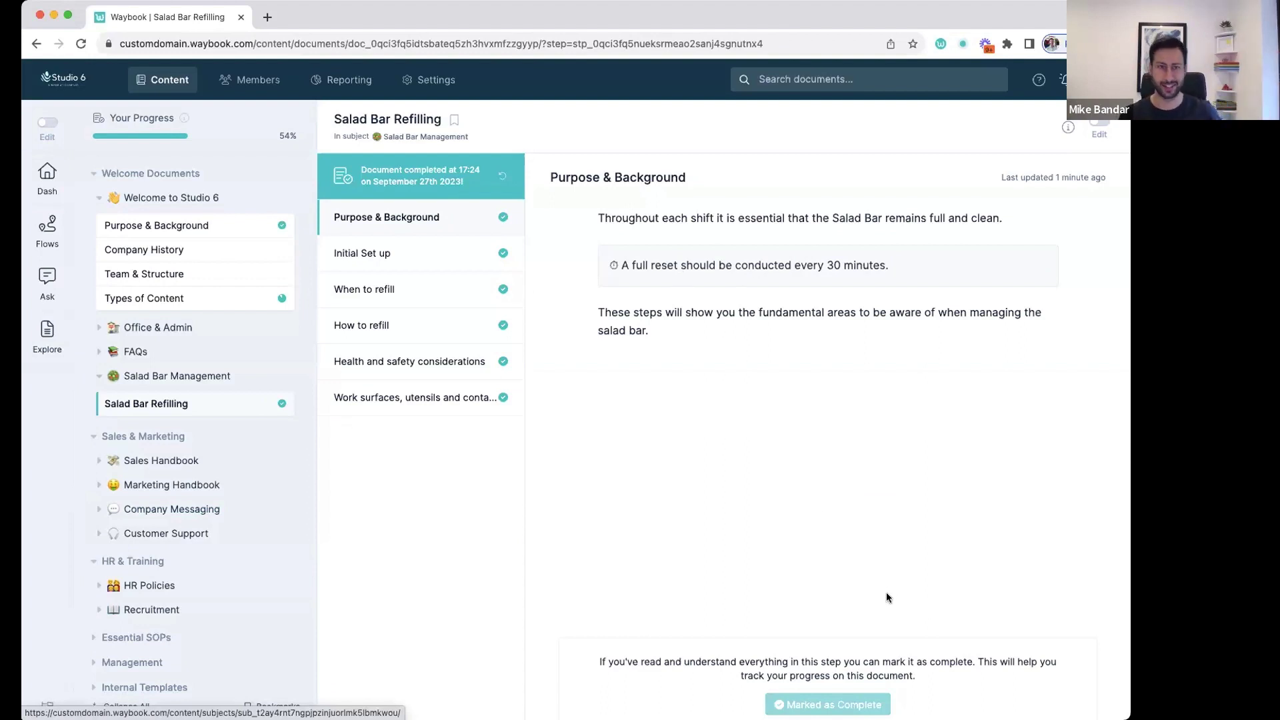
key(super+Tab)
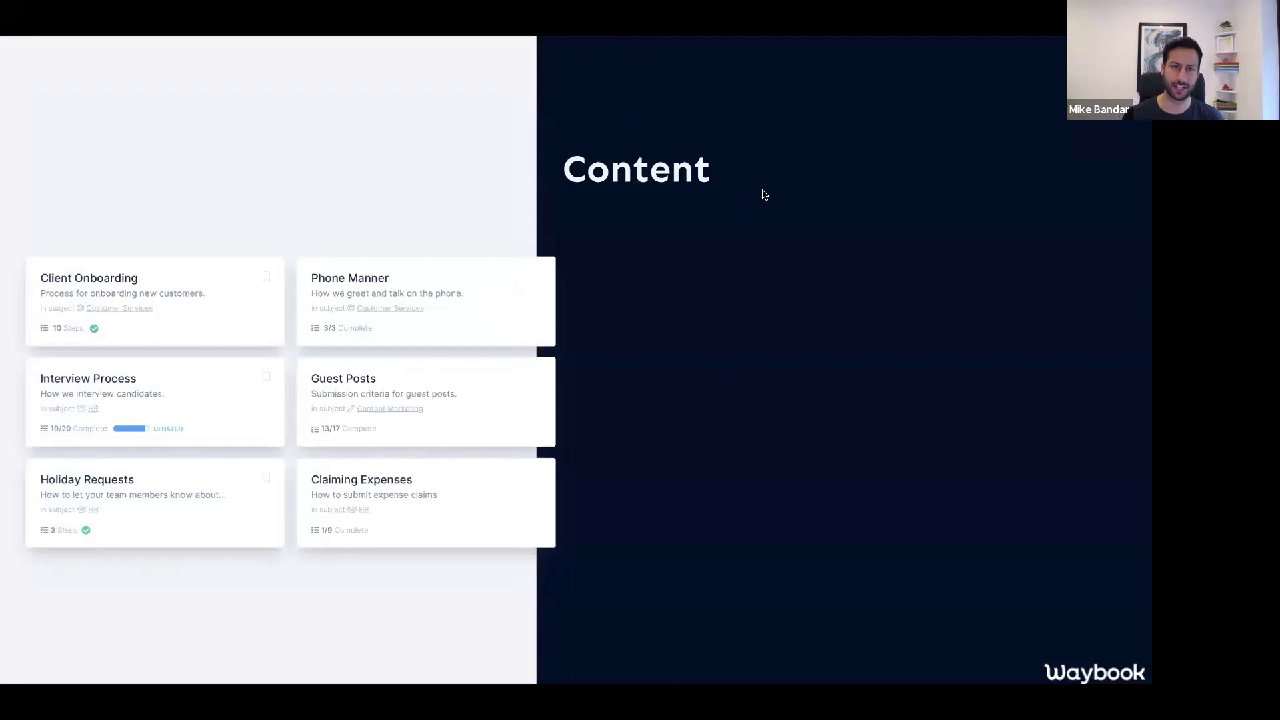
click(860, 241)
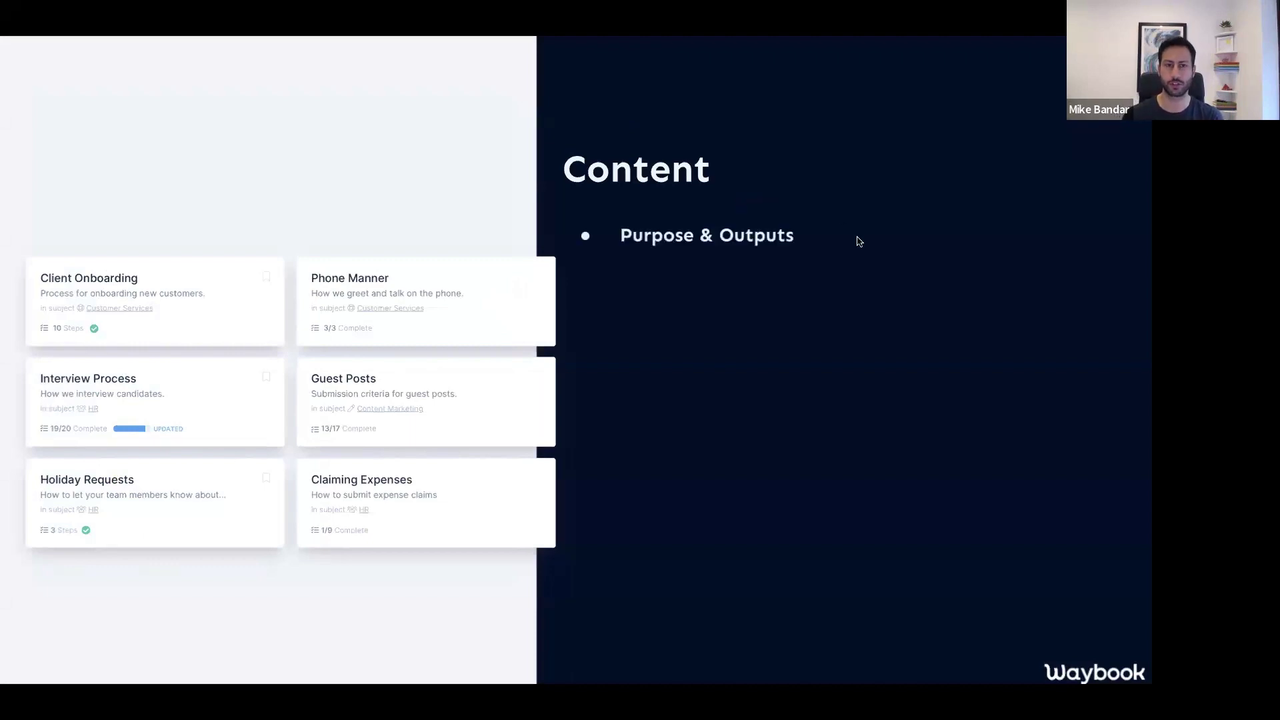
click(859, 241)
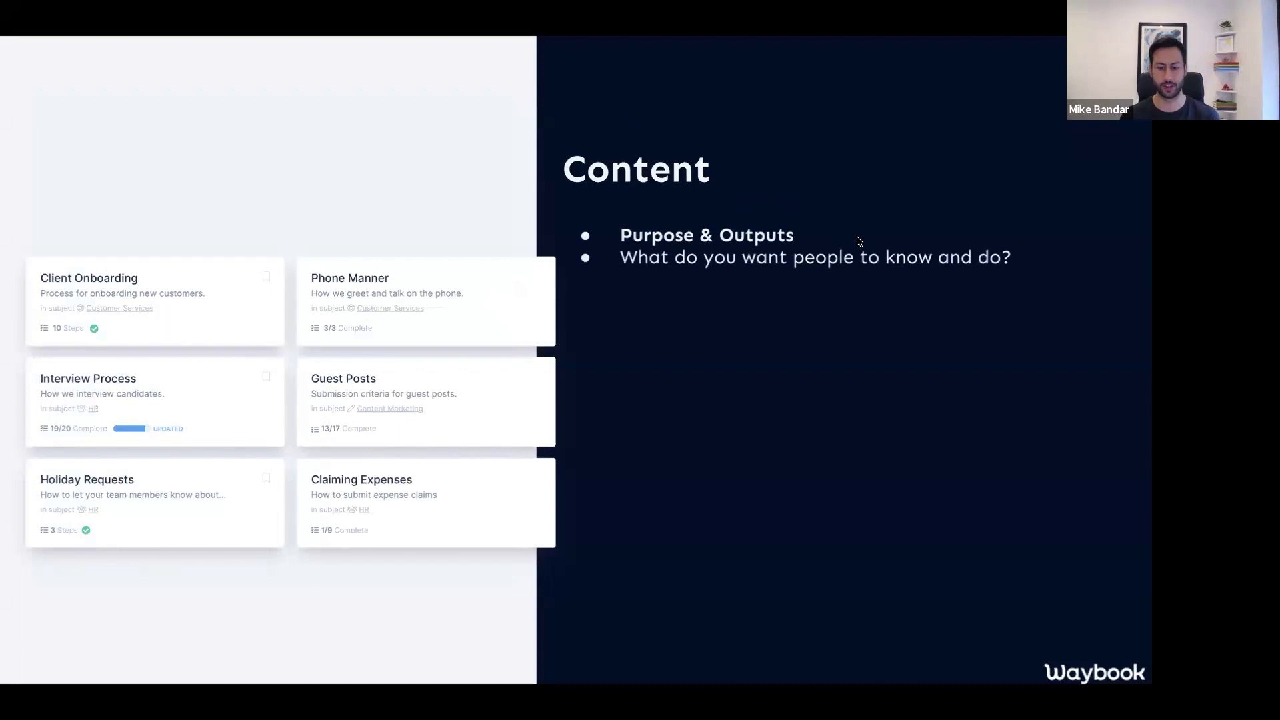
click(907, 342)
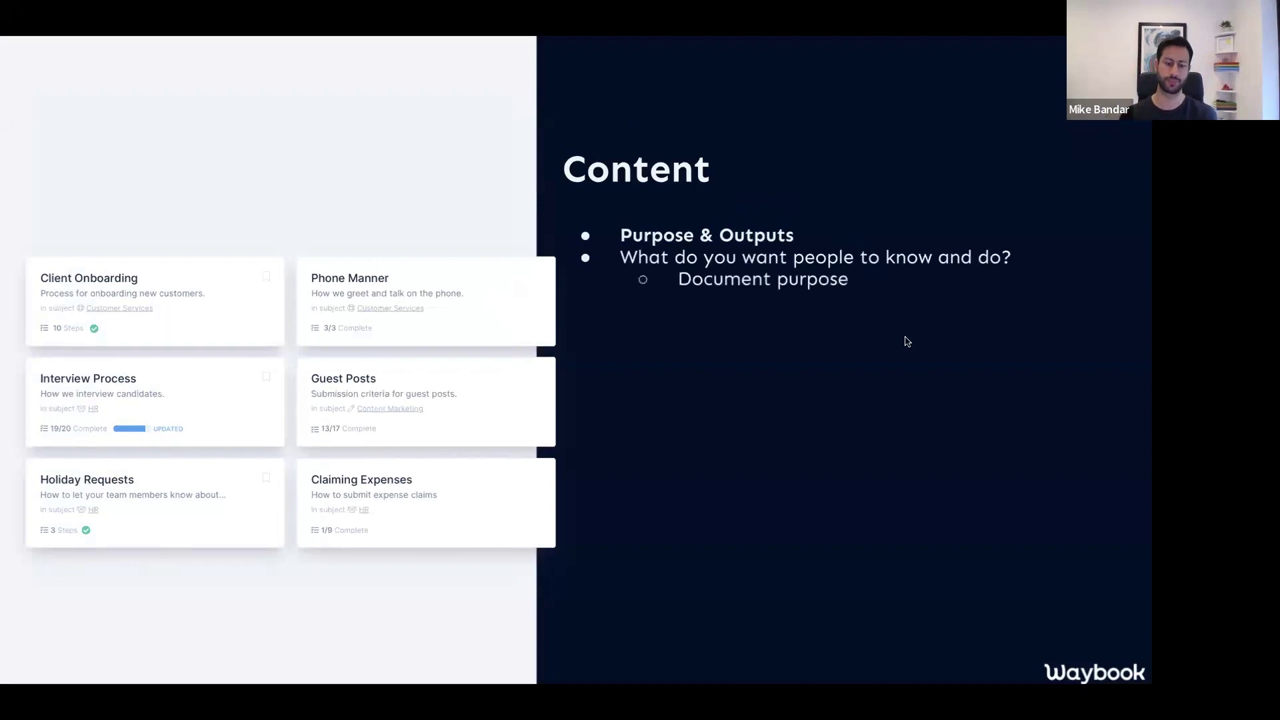
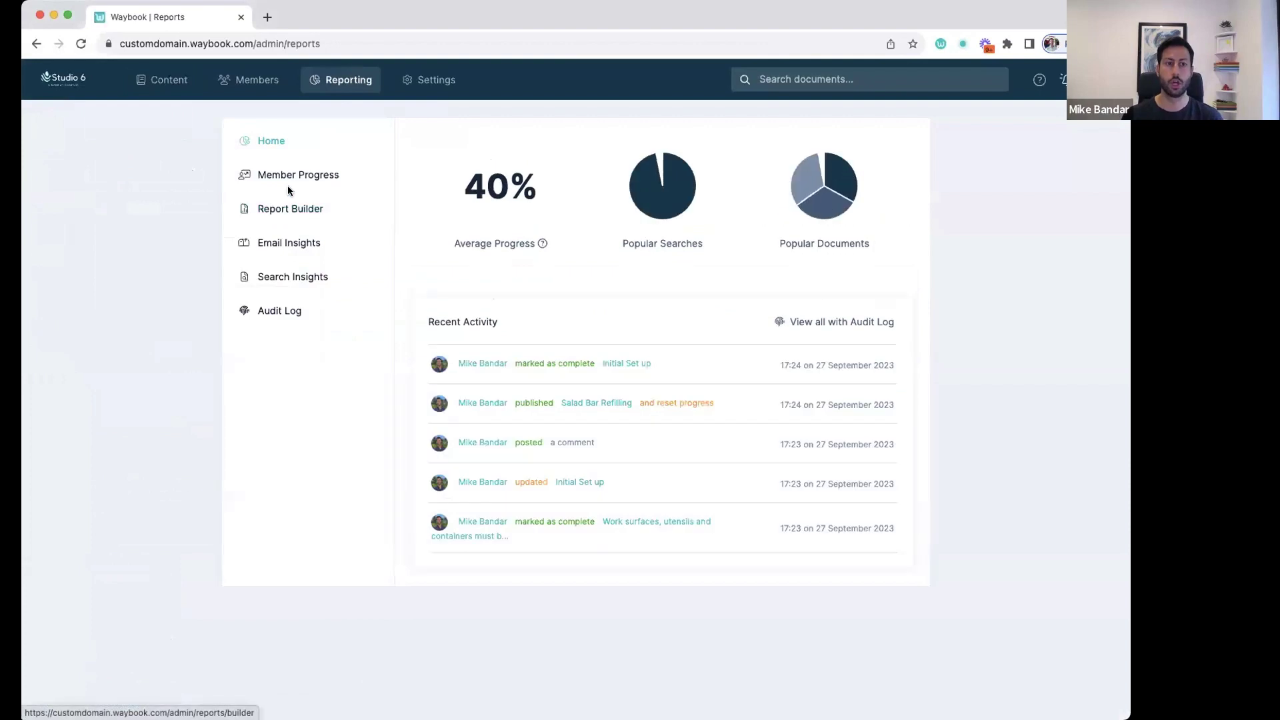
View the member progress report and build a member breakdown report for the Salad Bar Management subject, sorted by progress.
click(293, 176)
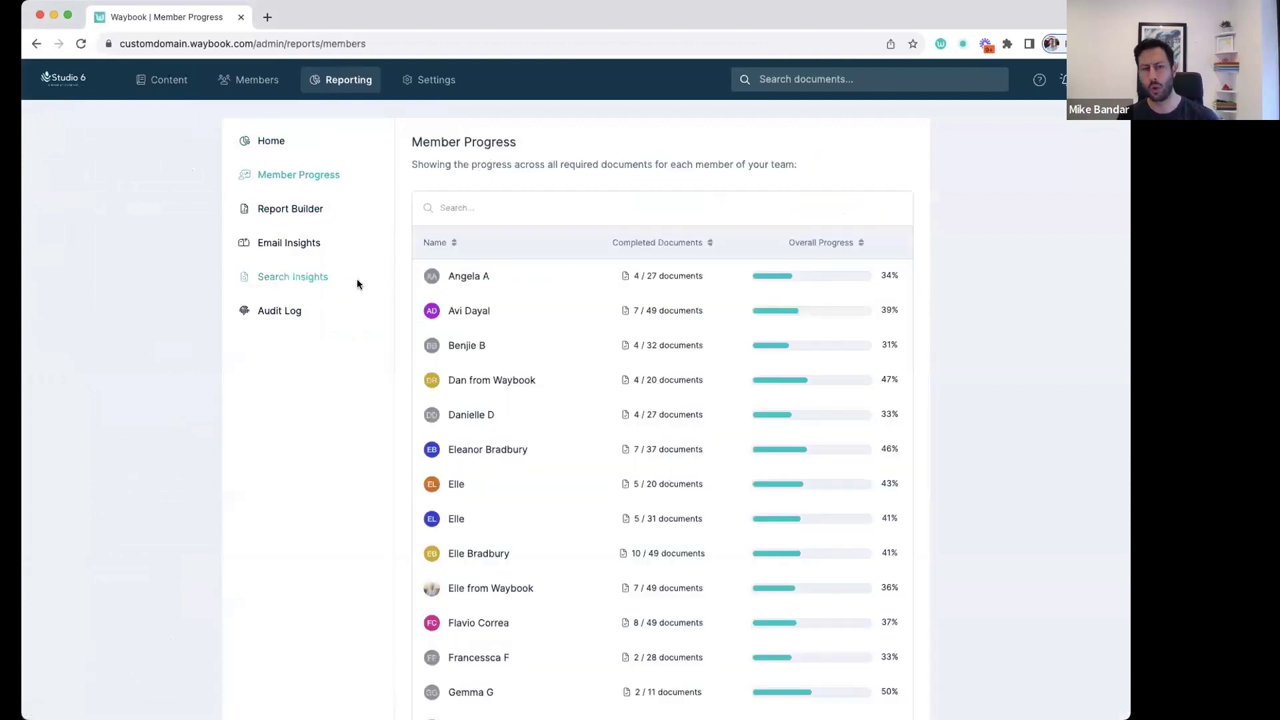
click(296, 209)
click(634, 172)
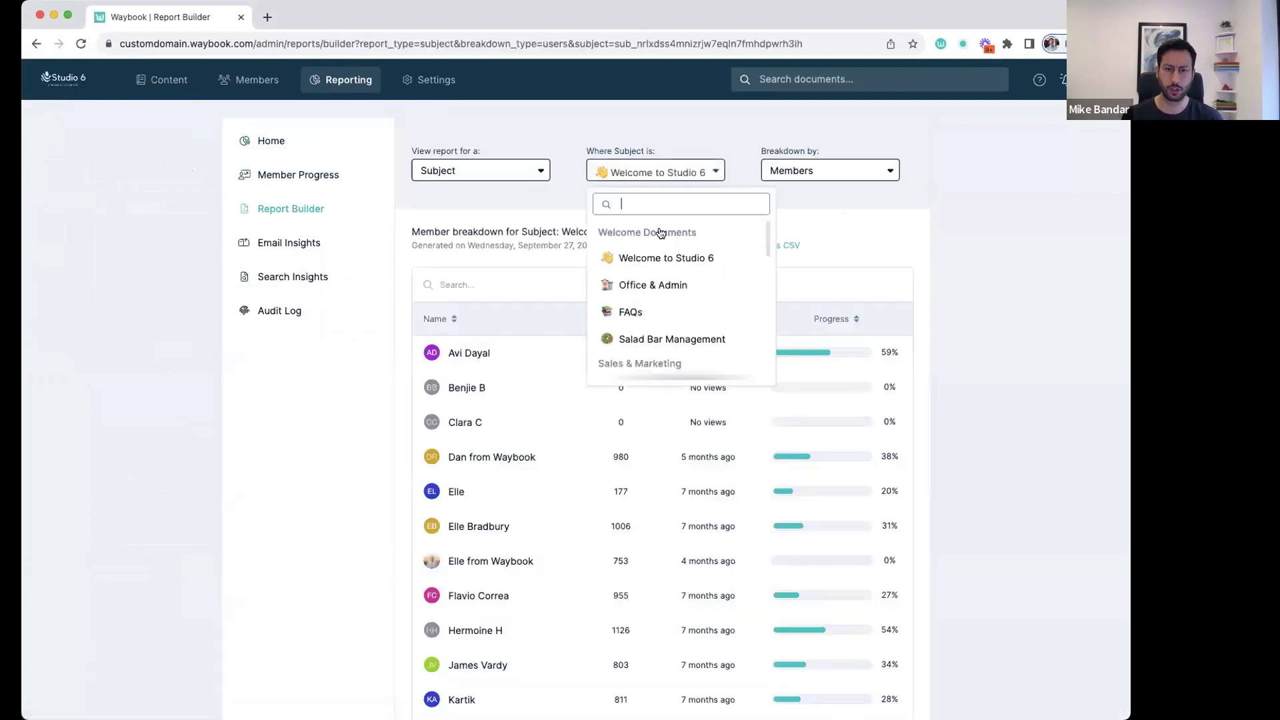
click(657, 339)
click(856, 319)
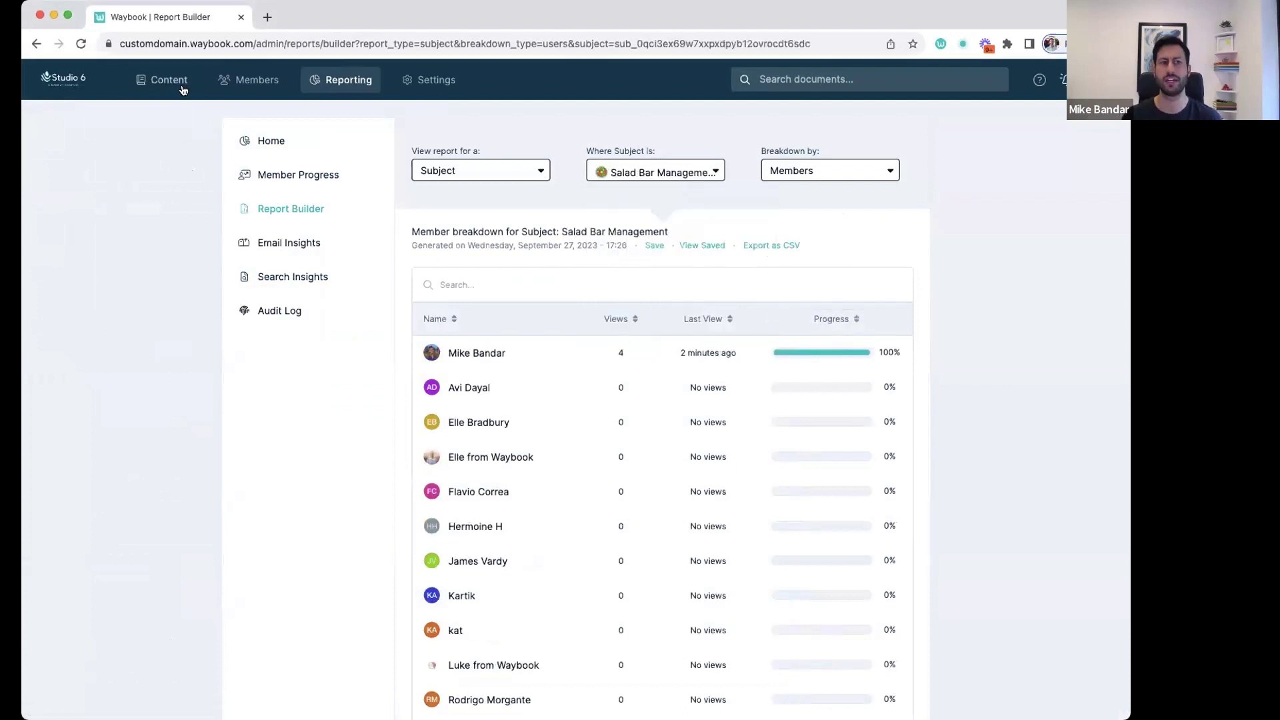
Return to the content dashboard and open the Salad Bar Refilling document for reading.
click(163, 81)
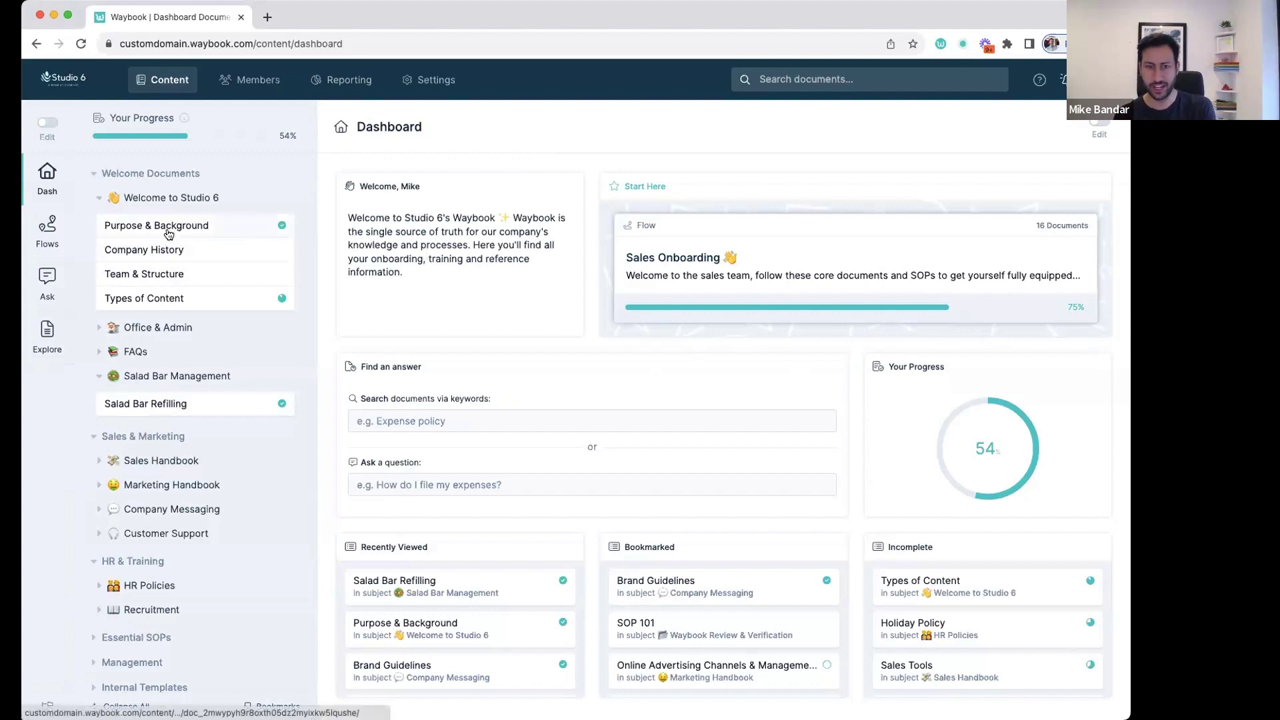
click(165, 408)
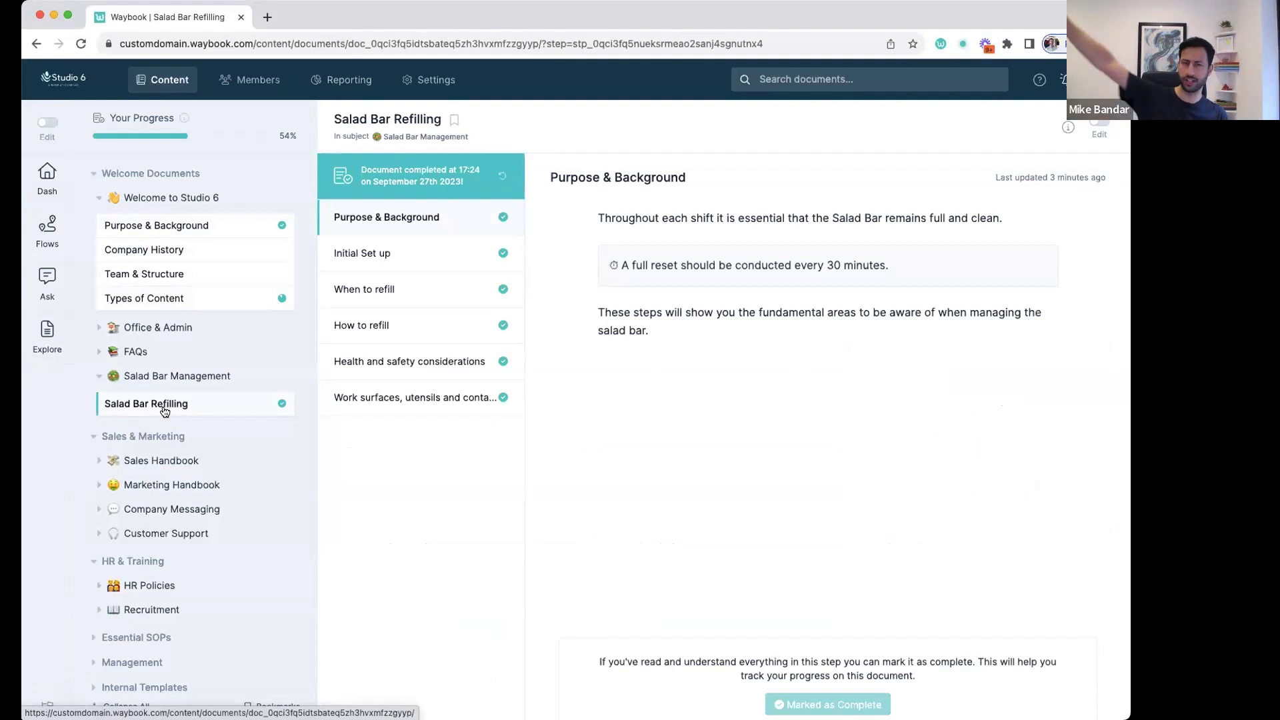
click(165, 411)
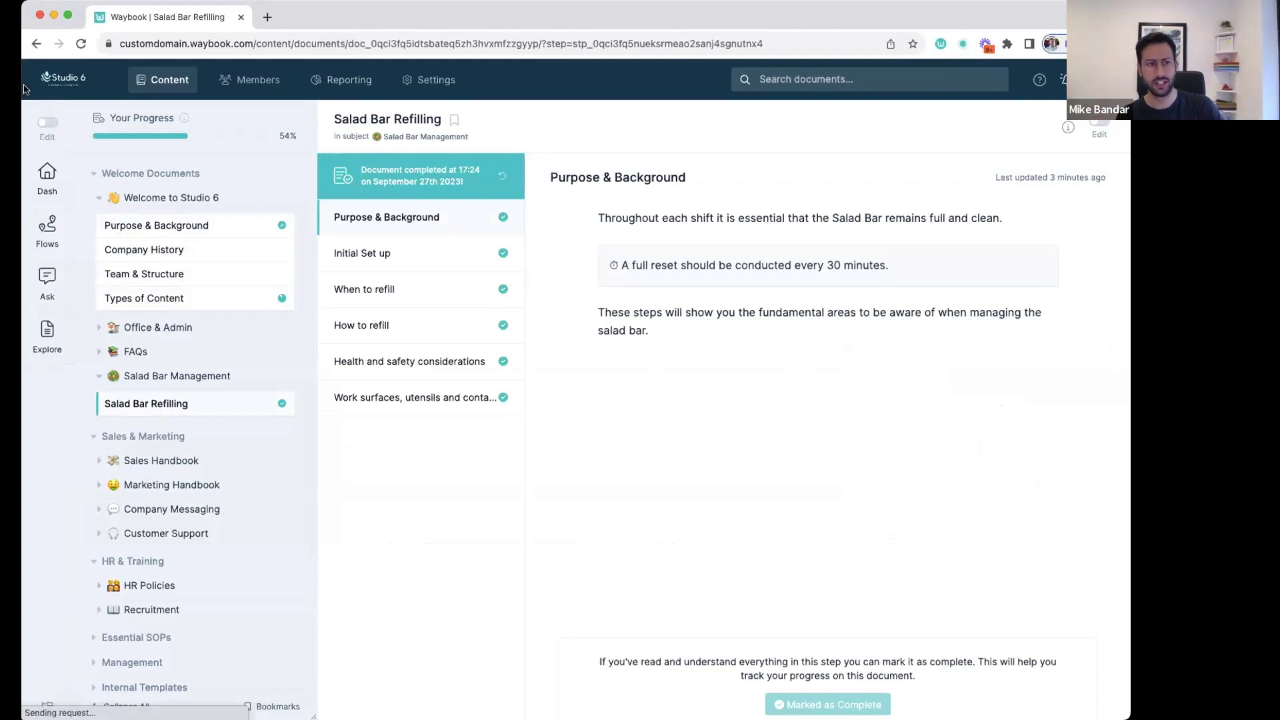
Switch Salad Bar Refilling to editing and view the sources available for importing content into it.
click(46, 124)
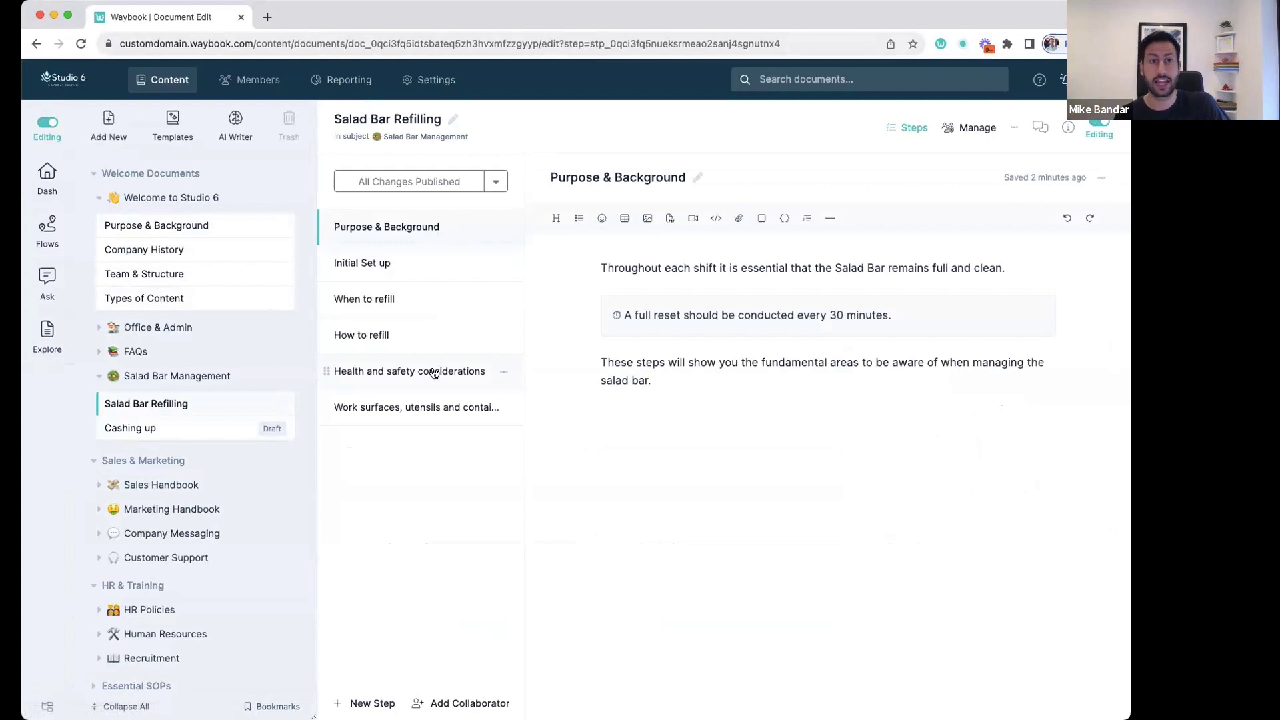
click(349, 705)
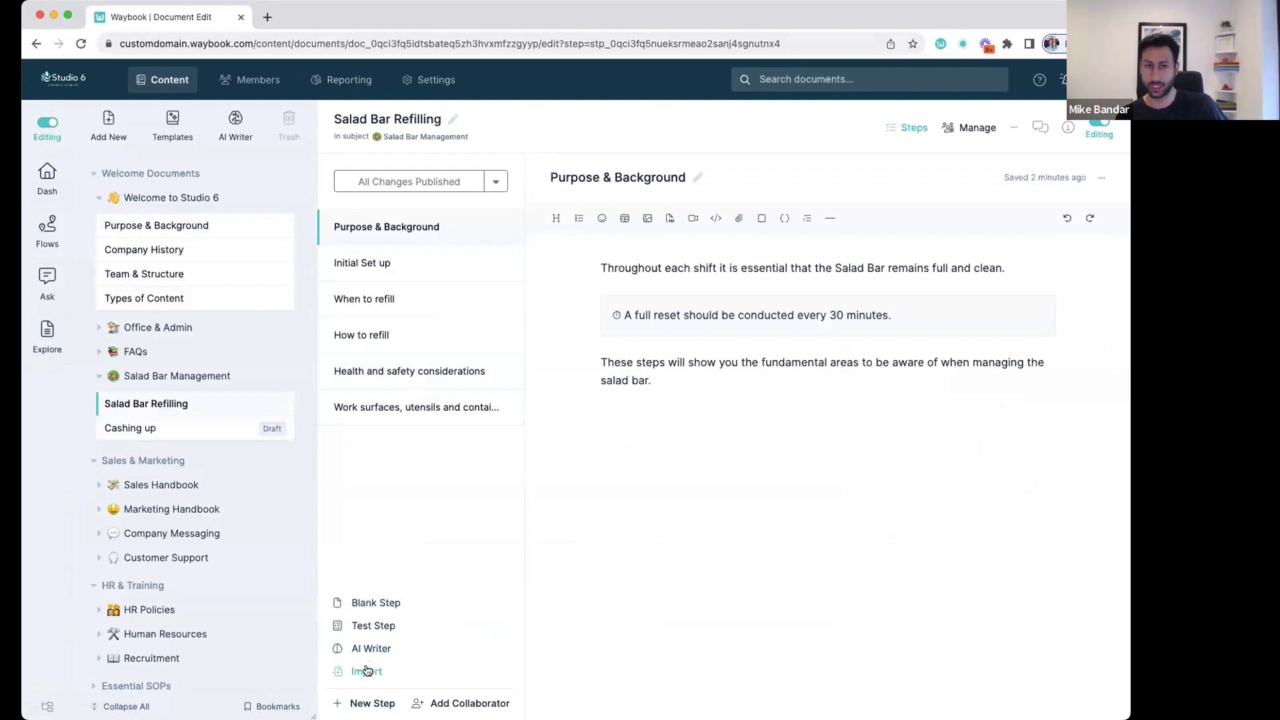
click(367, 671)
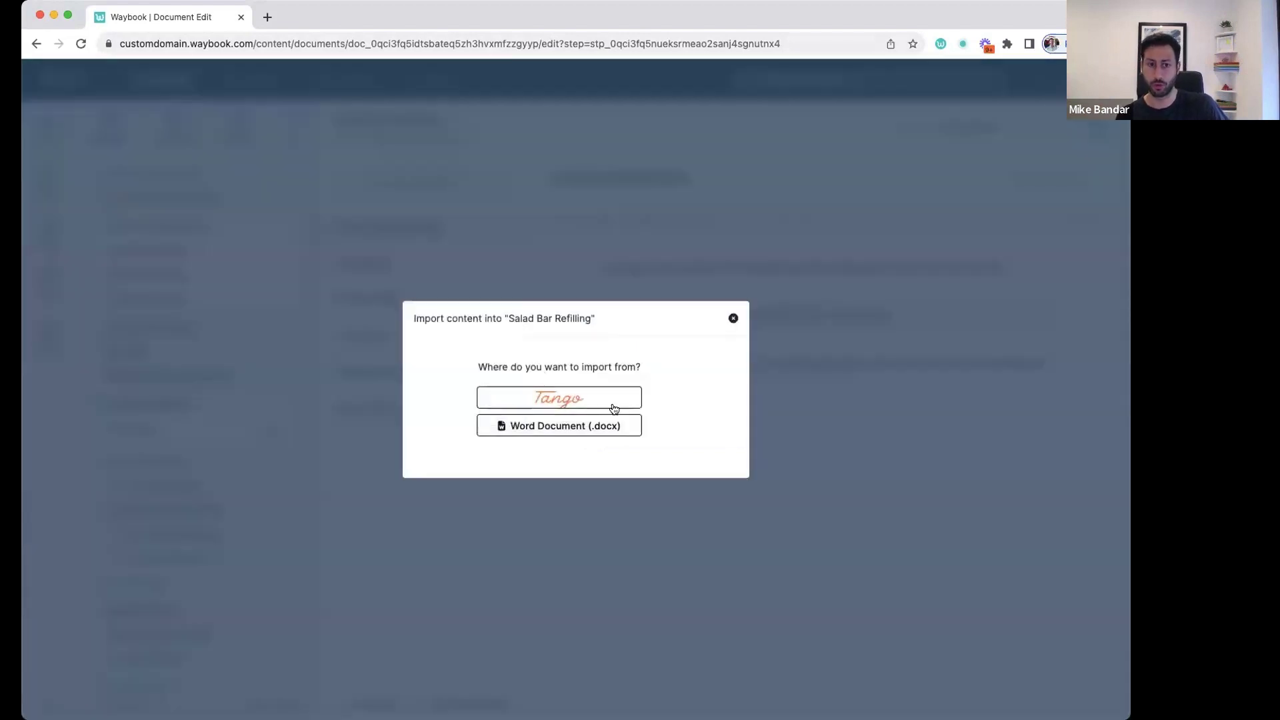
click(733, 316)
Add a test step to the document and title it "Salad Bar refilling".
click(365, 703)
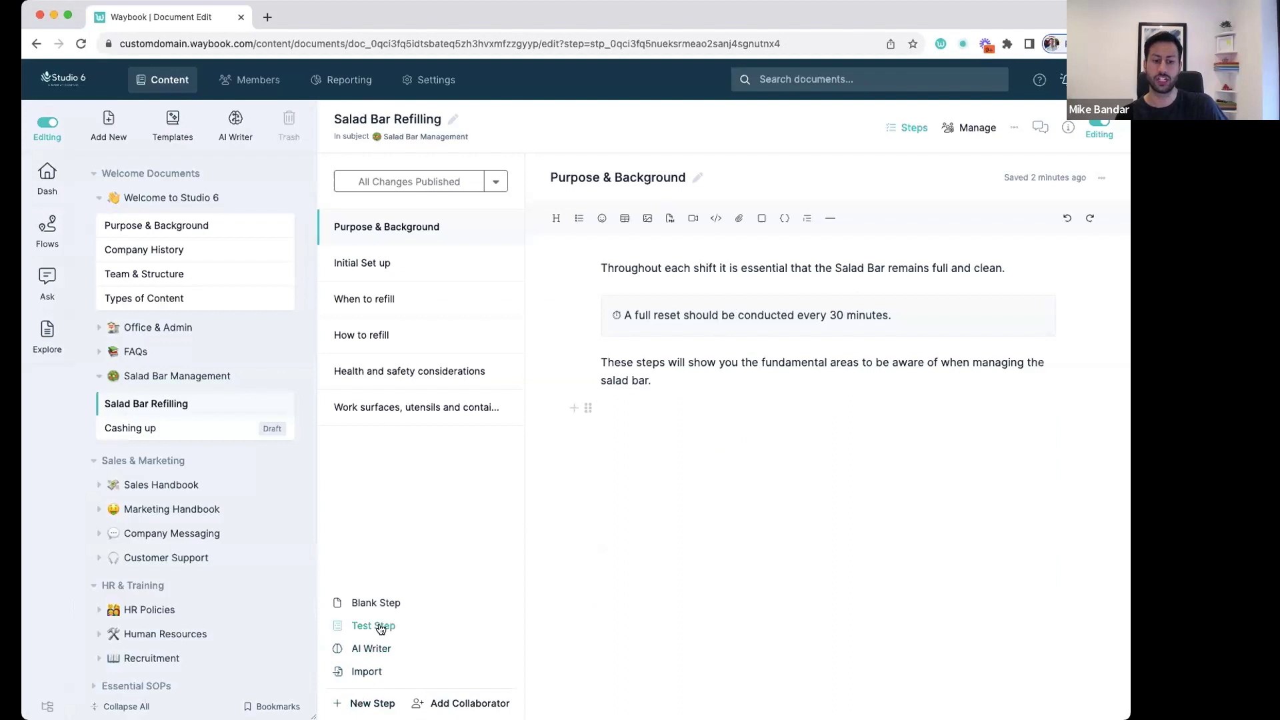
click(380, 627)
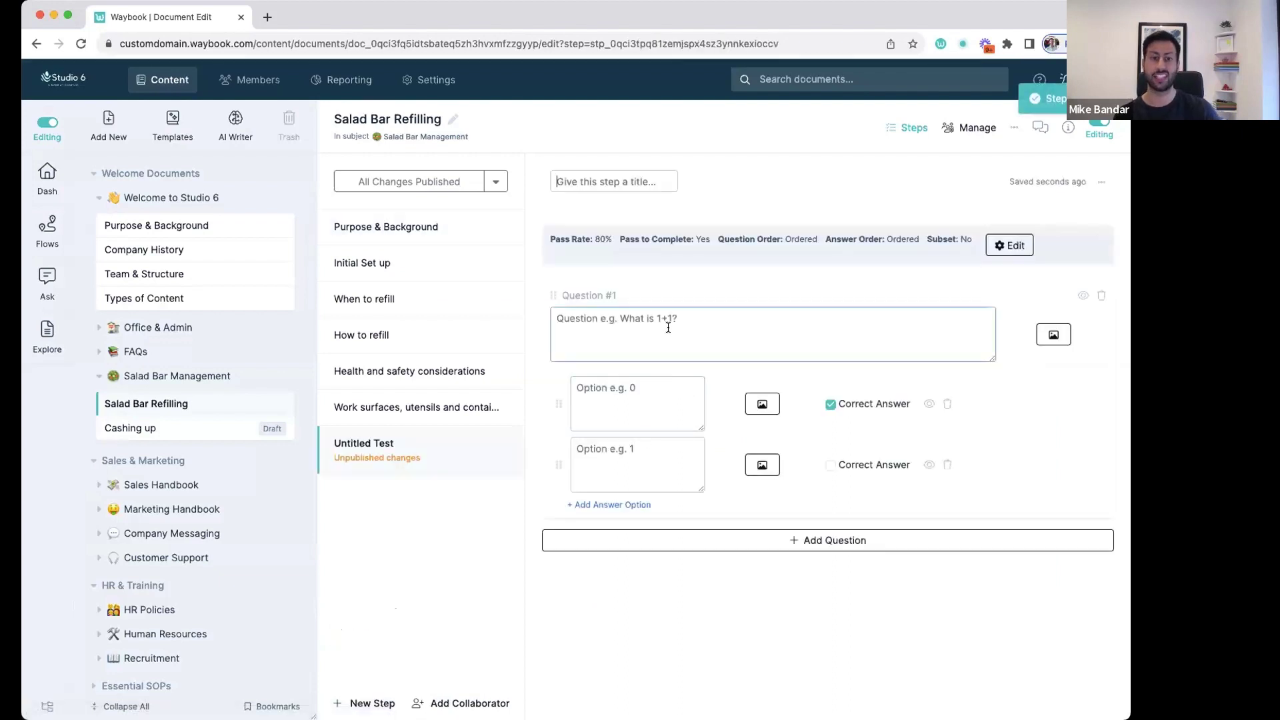
click(600, 181)
text(Salad )
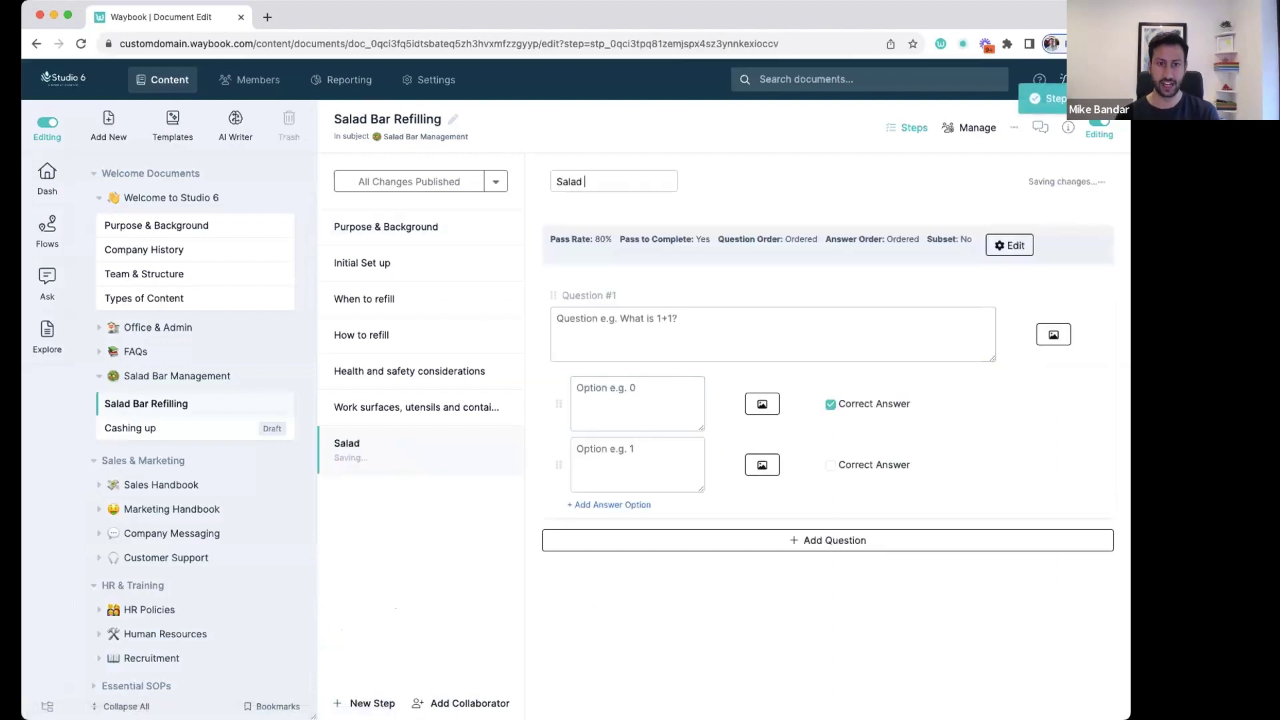
text(Bar refilling)
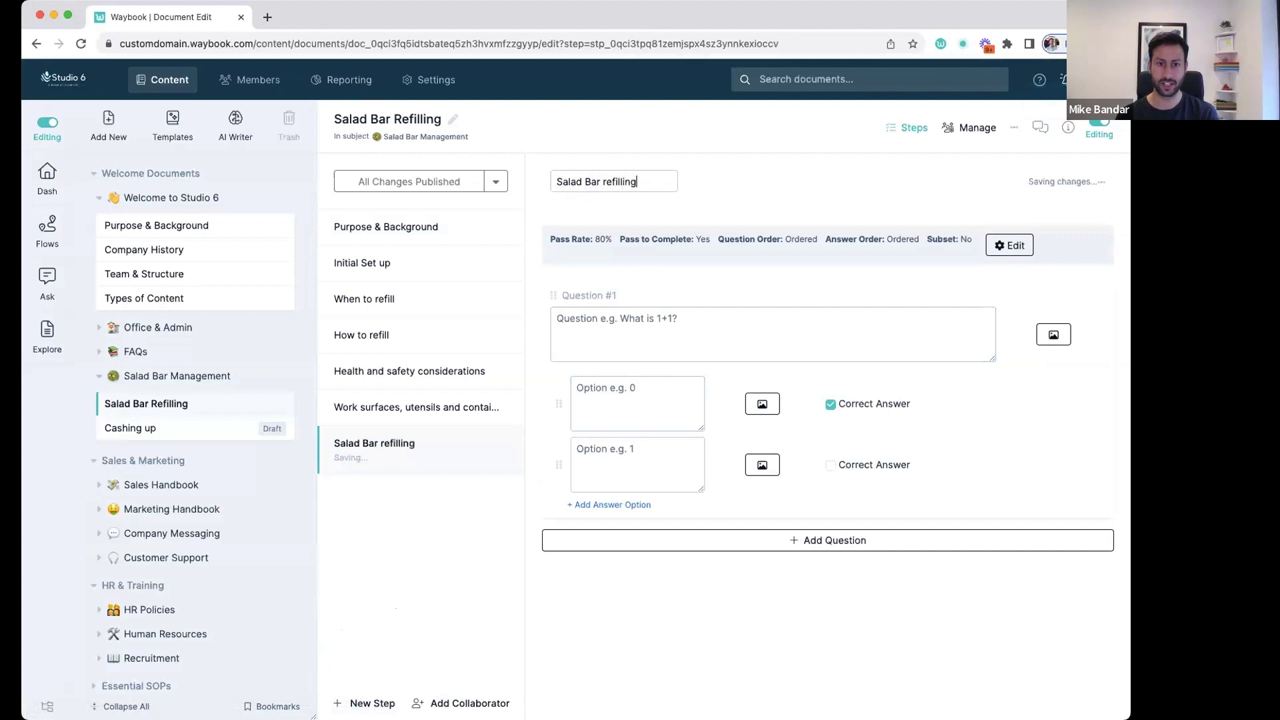
Write question 1 as "Whats the order of the salad bar?" with the answer options "Meat First" and "Fish first".
click(667, 355)
text(Whats the )
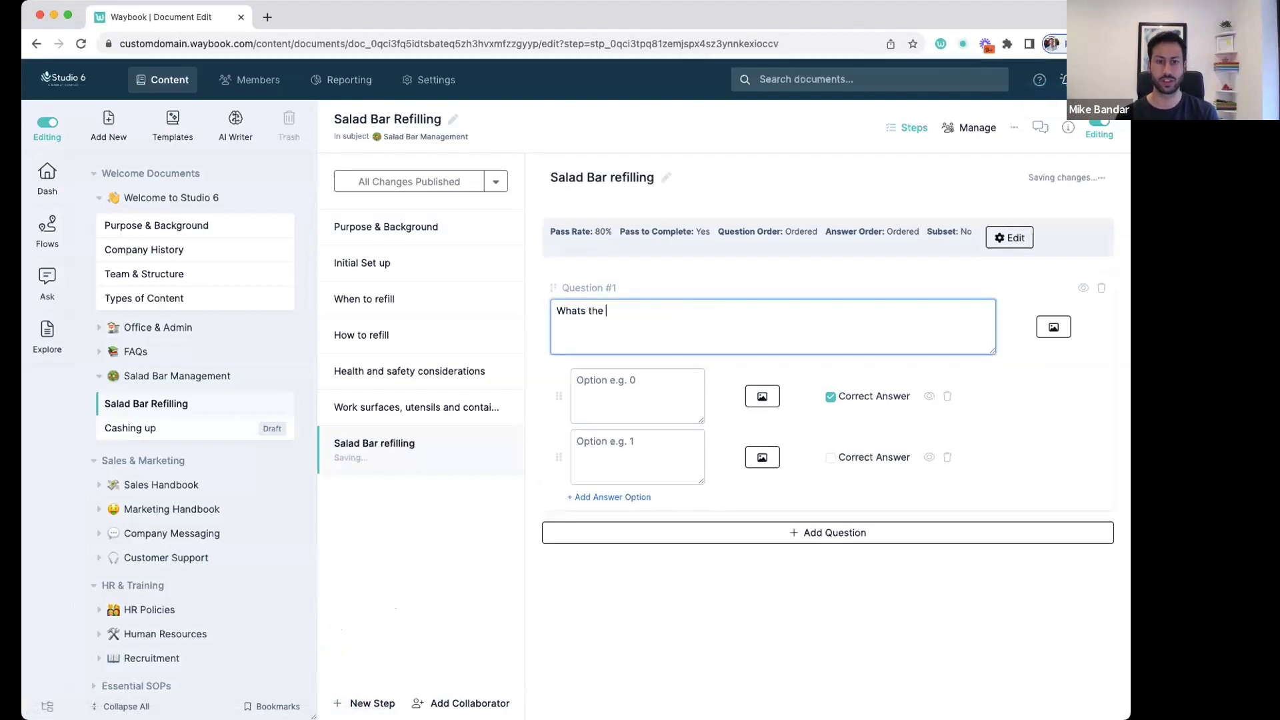
text(order of the salad bar?)
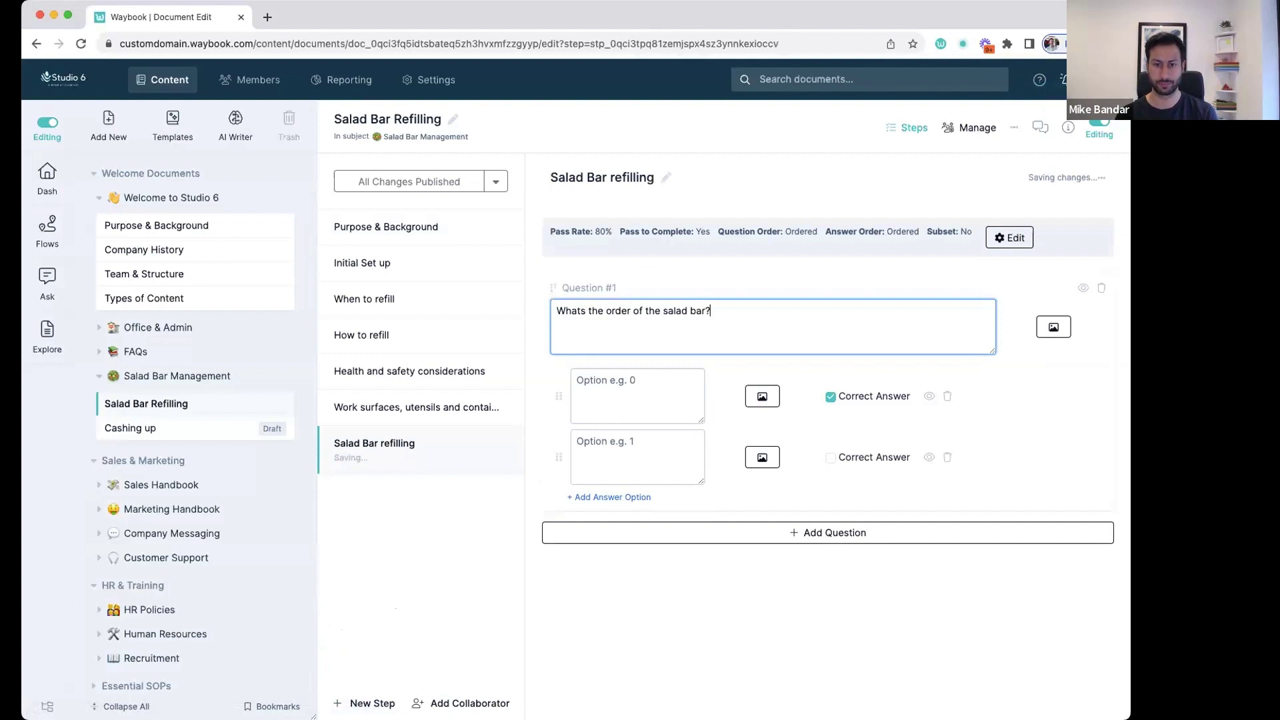
click(684, 420)
text(Meat First)
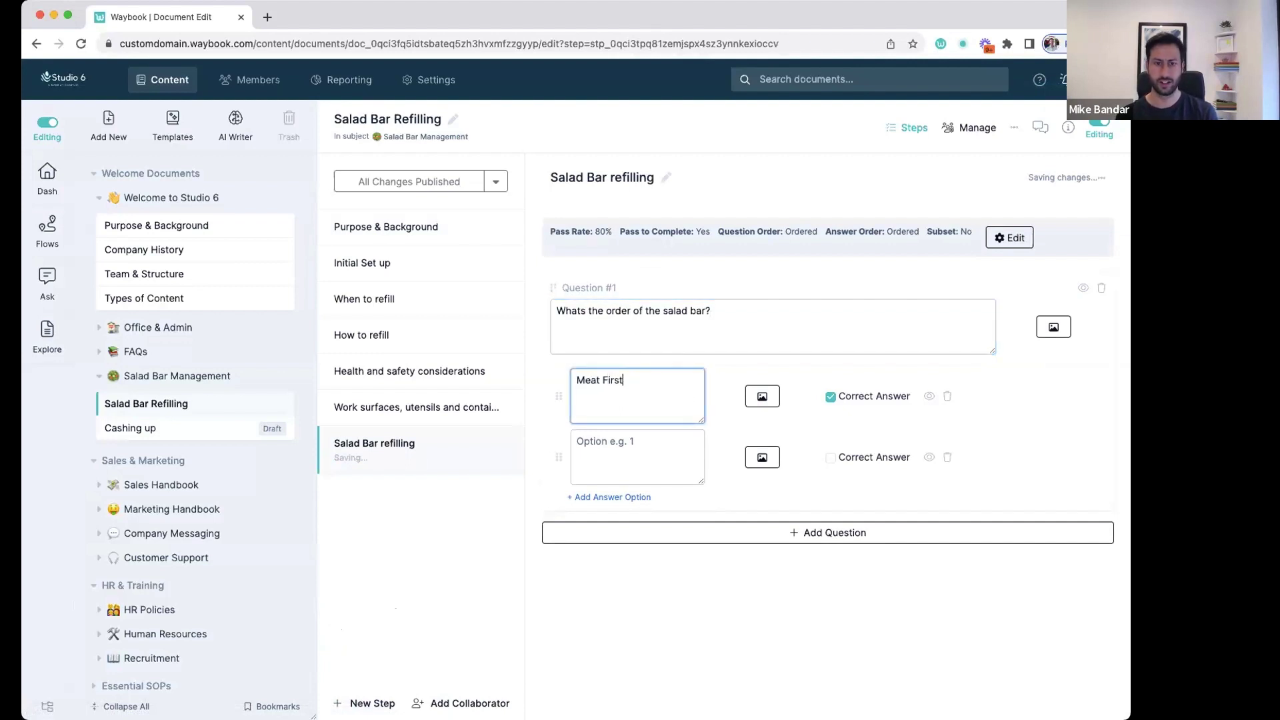
click(674, 444)
text(Fir)
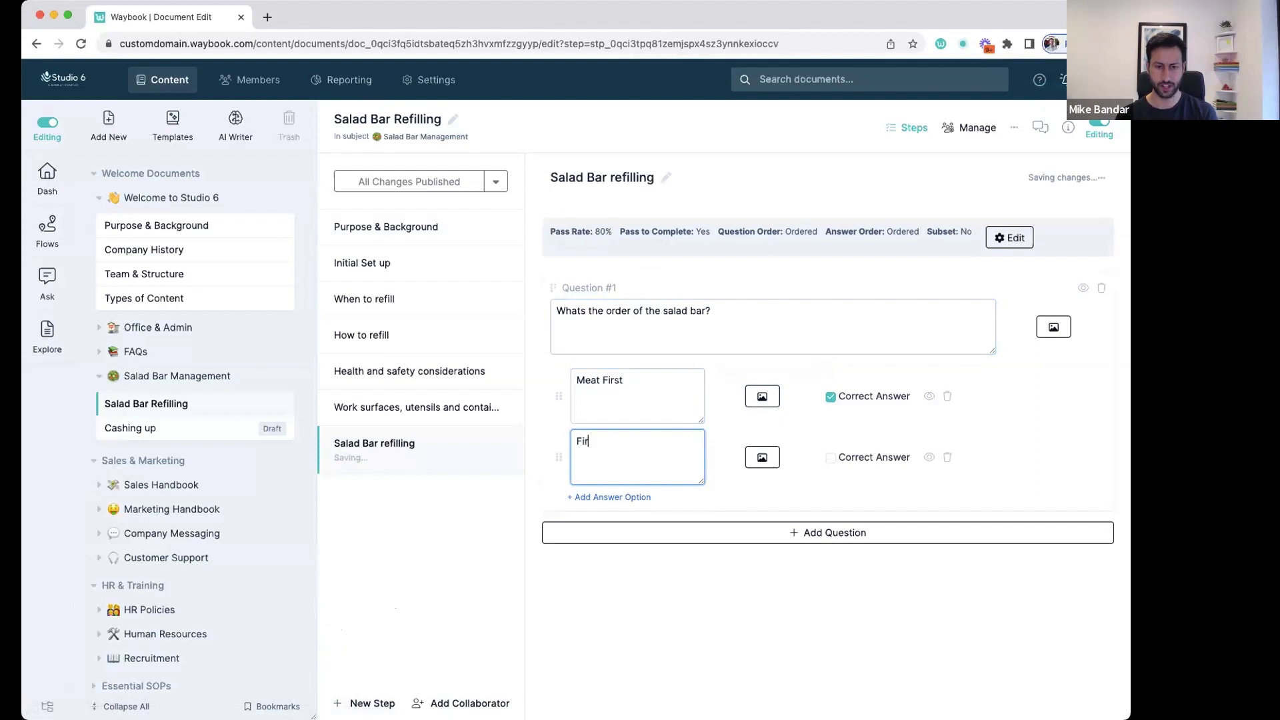
text(st)
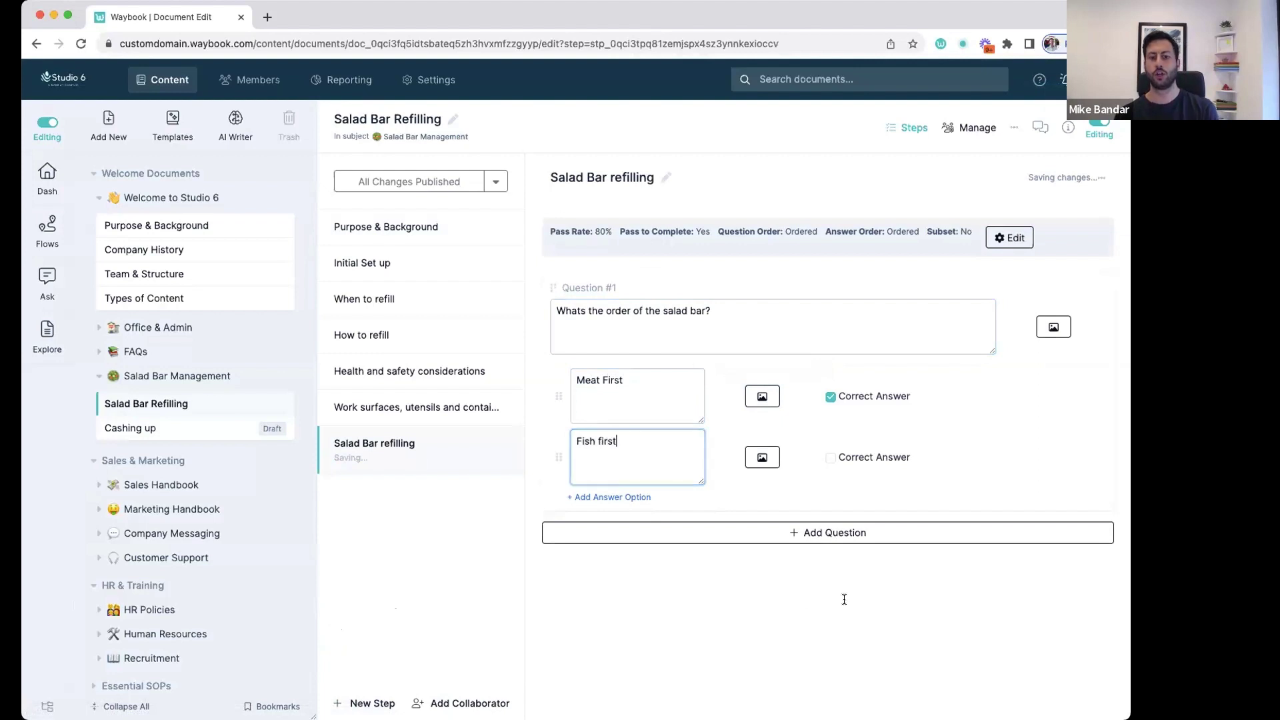
Add question 2, "Do you agree to our H&S considerations", with the answer options "Yes" and "No".
click(655, 533)
text(Do yo)
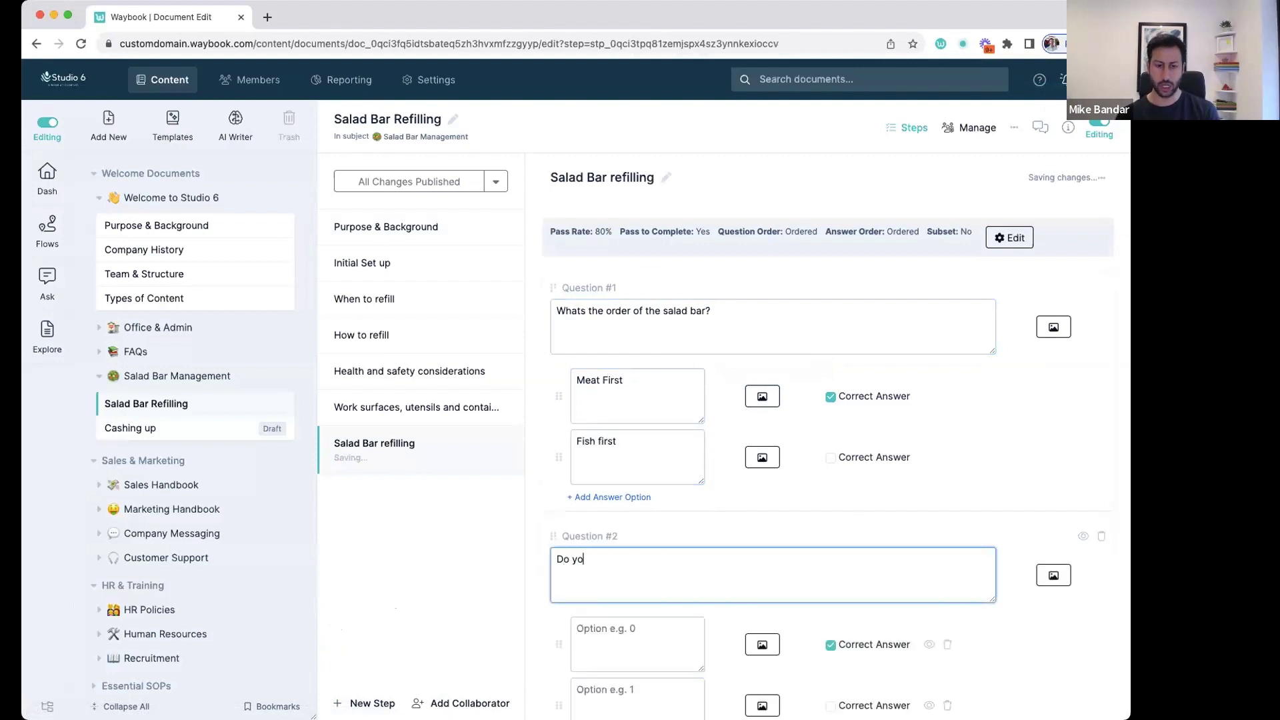
text(u agree to our)
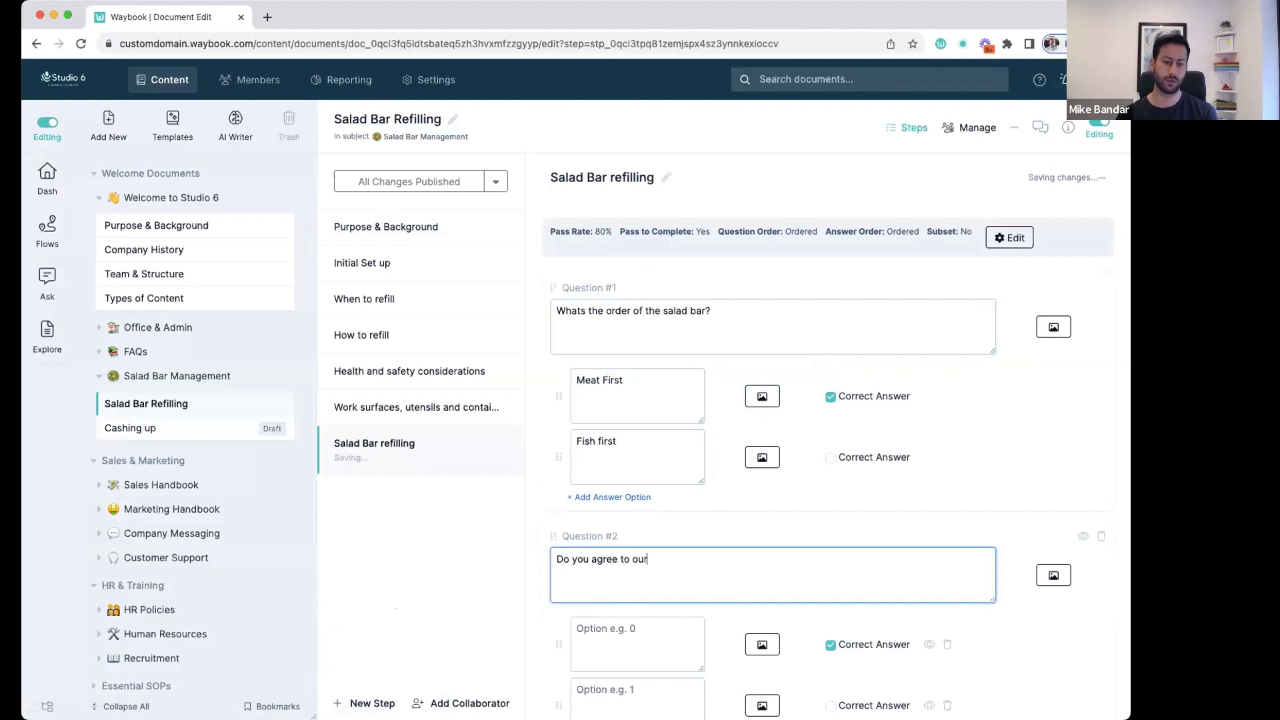
text( H&S consid)
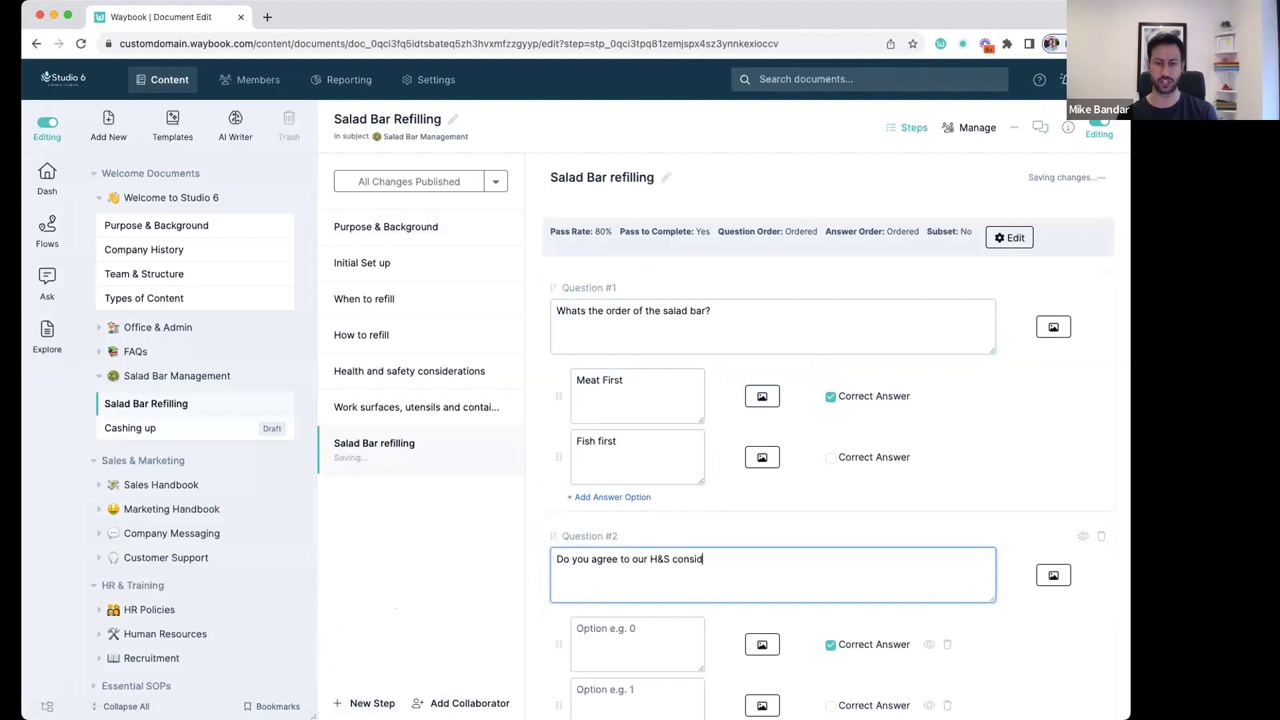
text(erations)
key(Tab)
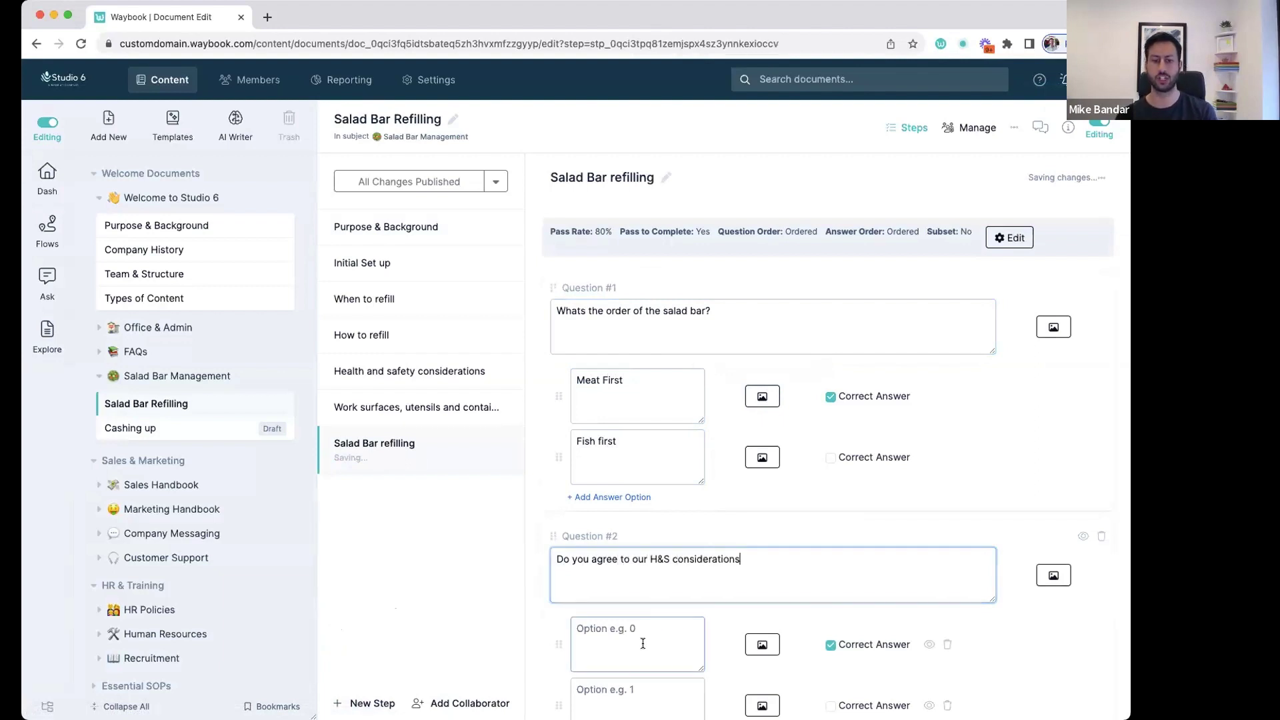
text(Yes)
scroll(640, 656, down, 1)
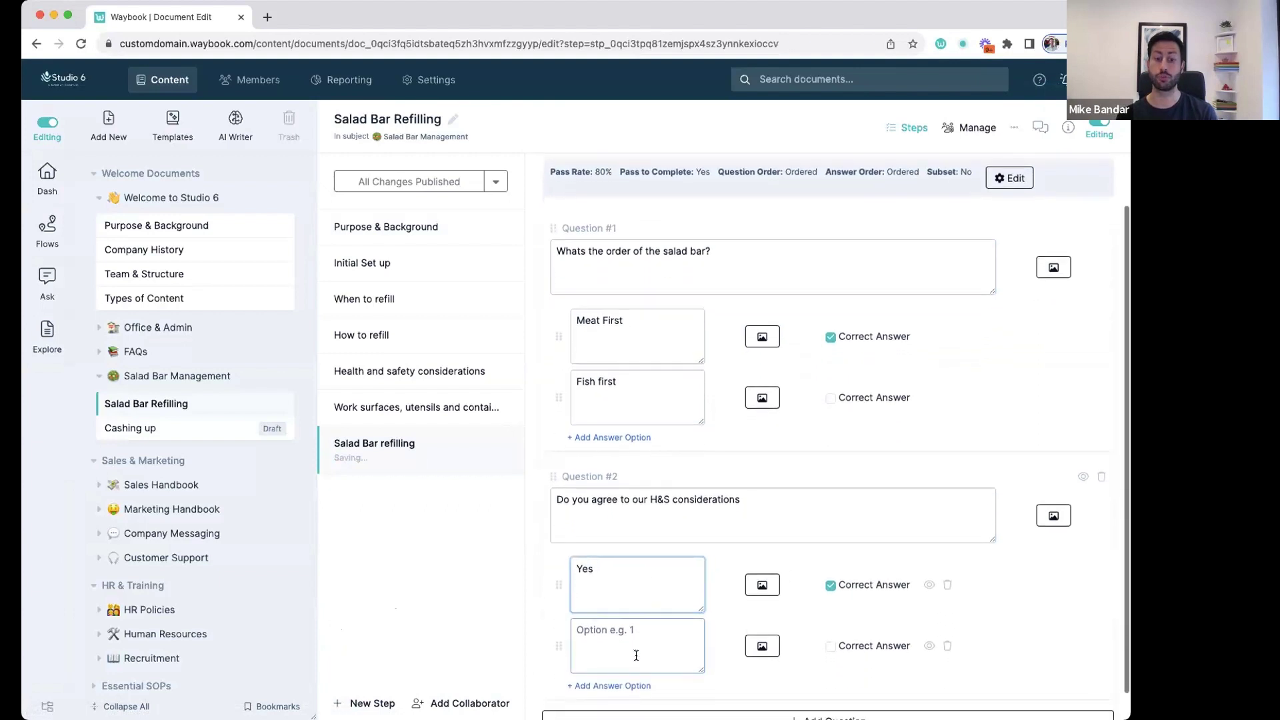
click(636, 652)
text(No)
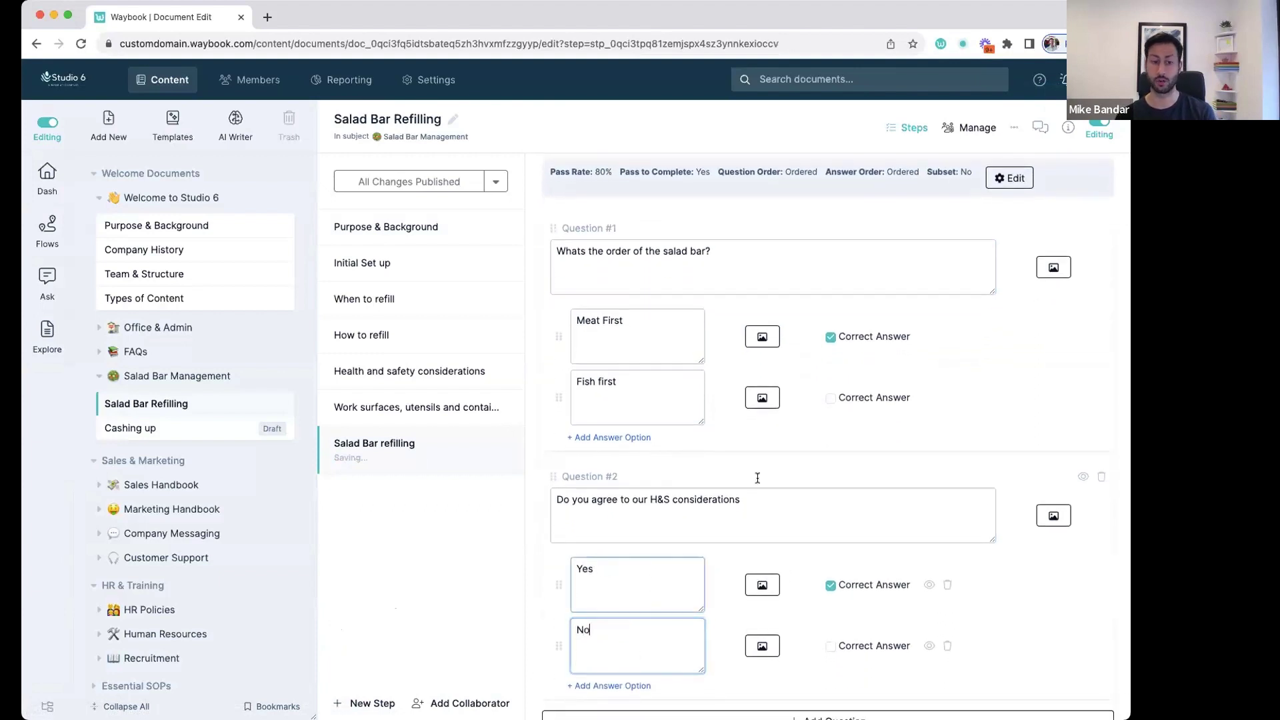
View the image upload sources for the "Meat First" option and the test settings, leaving both without changes.
click(762, 336)
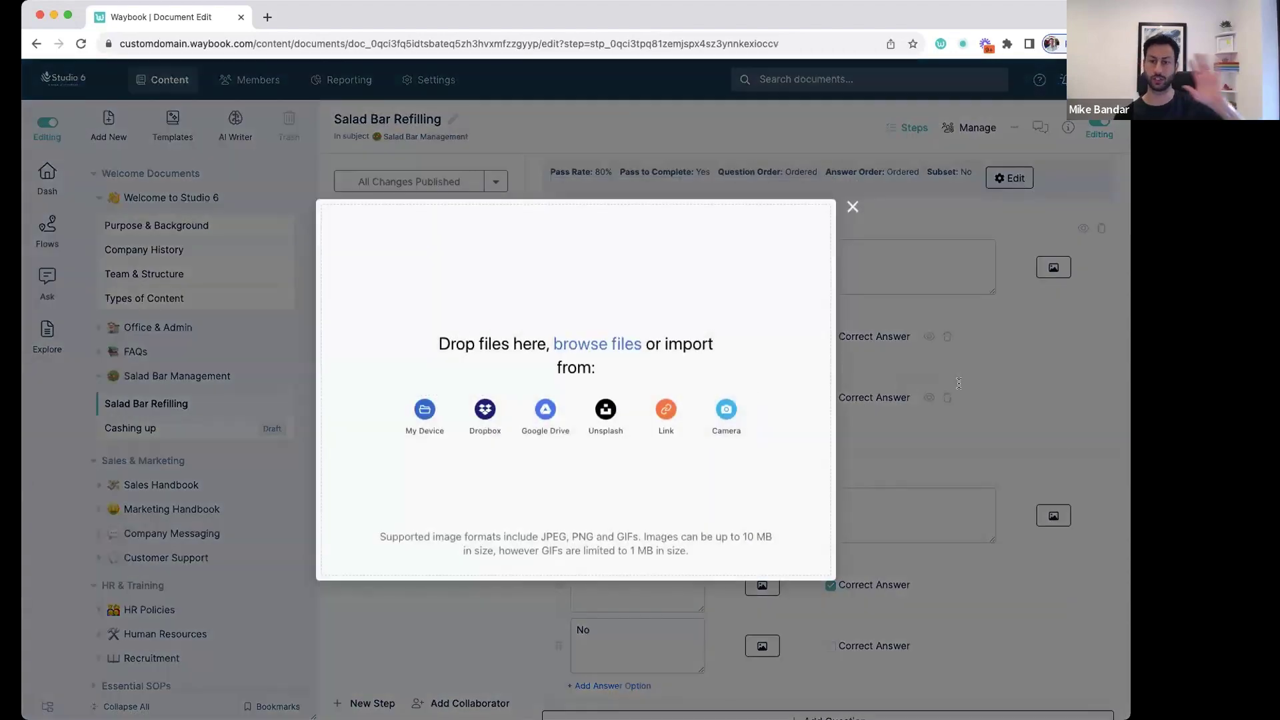
click(853, 206)
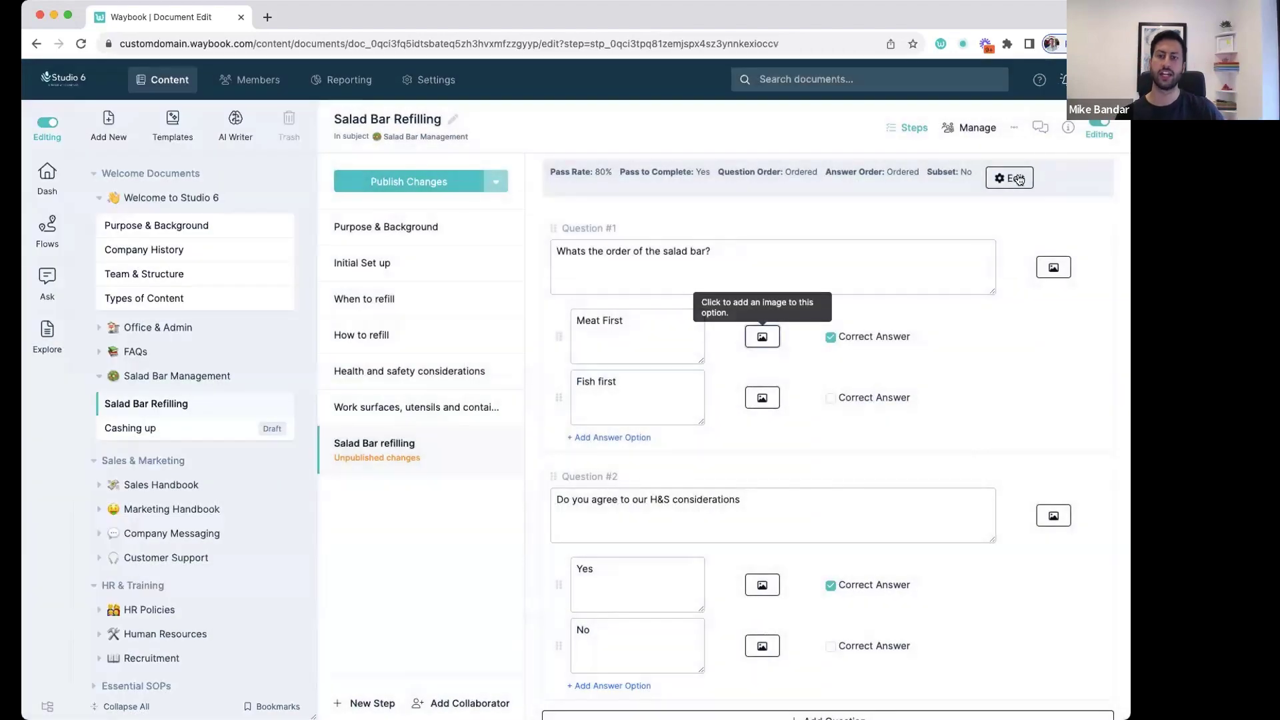
click(1009, 177)
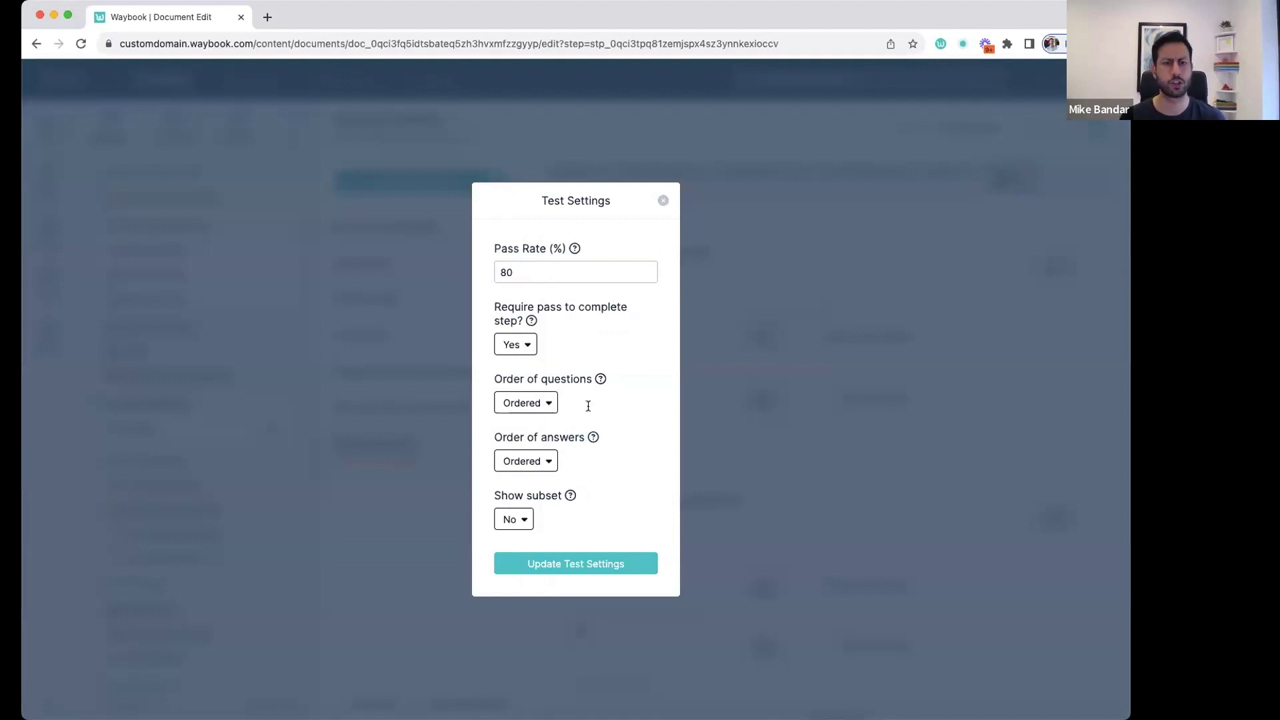
click(663, 202)
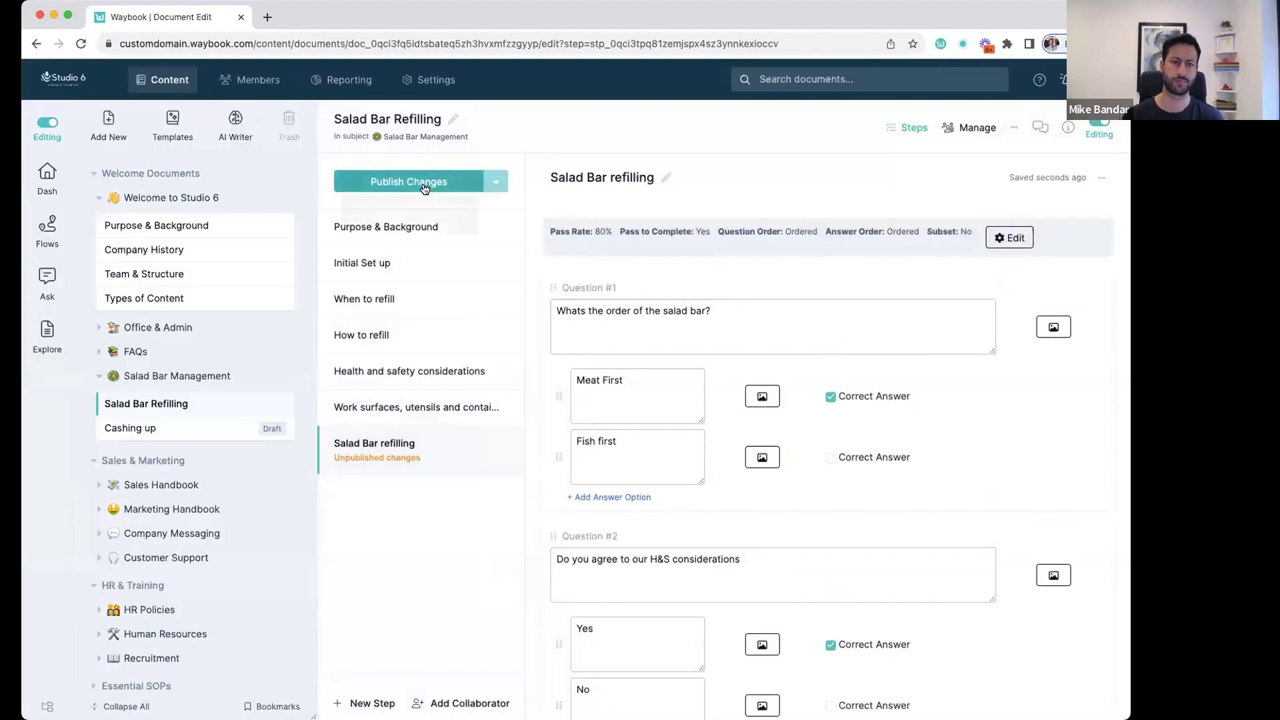
Publish the document changes and open the Salad Bar refilling test in reading view.
click(424, 189)
click(617, 432)
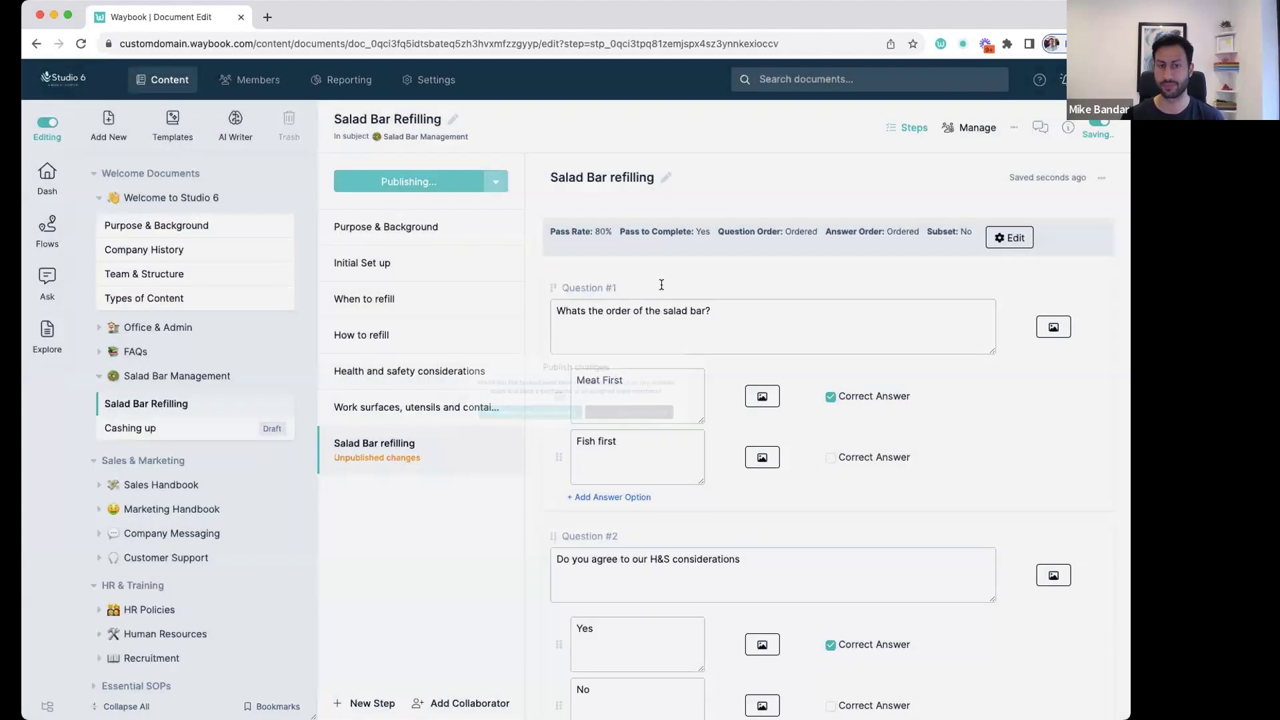
click(49, 124)
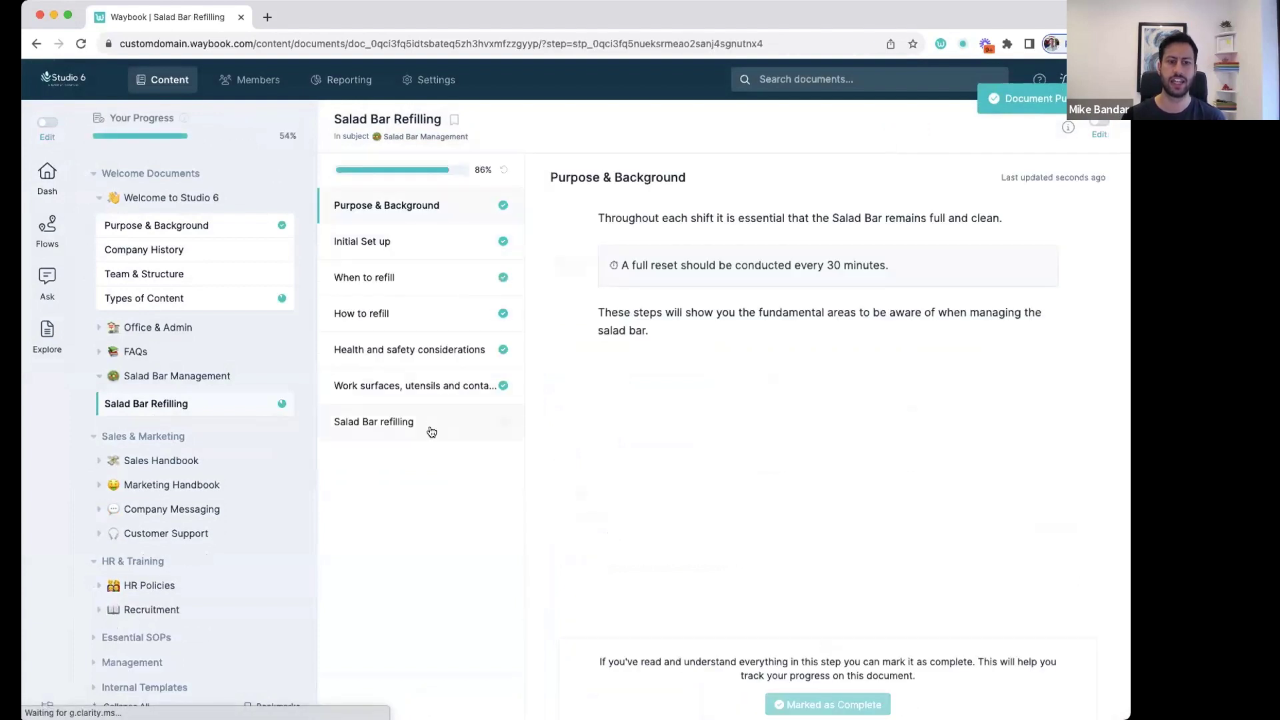
click(432, 427)
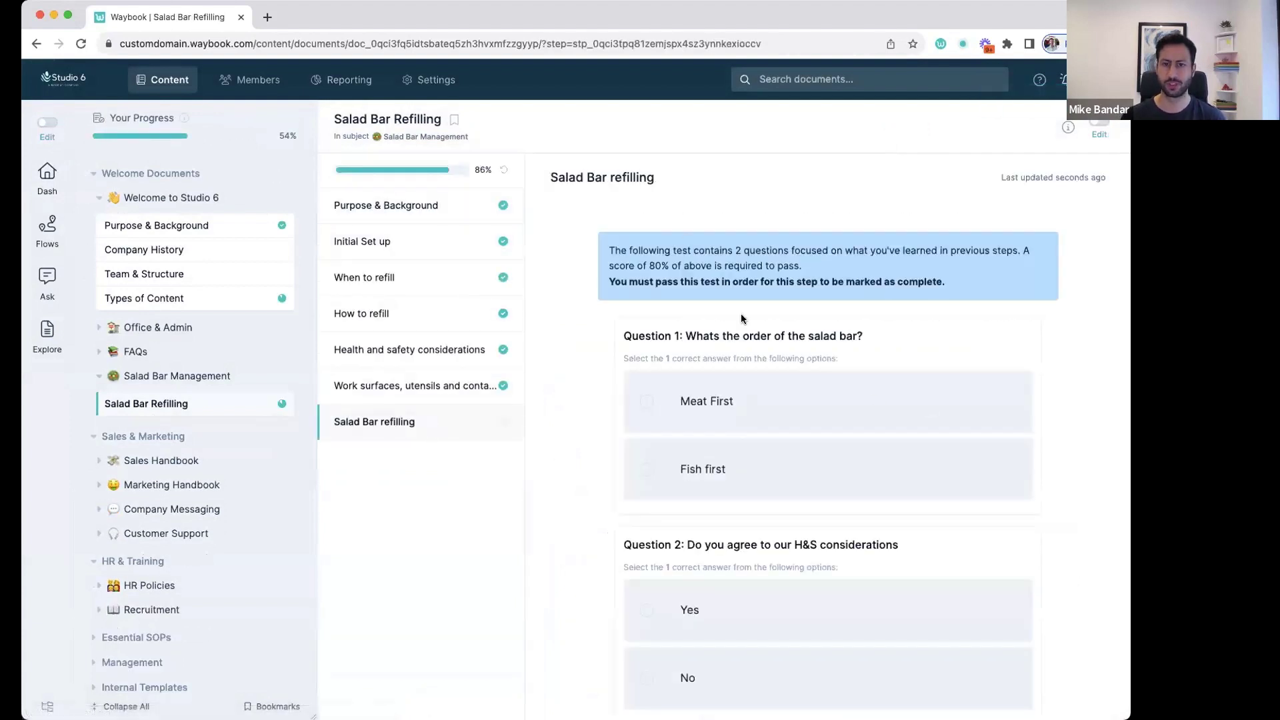
Answer the test with "Meat First" and "Yes", submit the answers, and dismiss the completion dialog.
click(751, 405)
scroll(750, 404, down, 4)
click(749, 403)
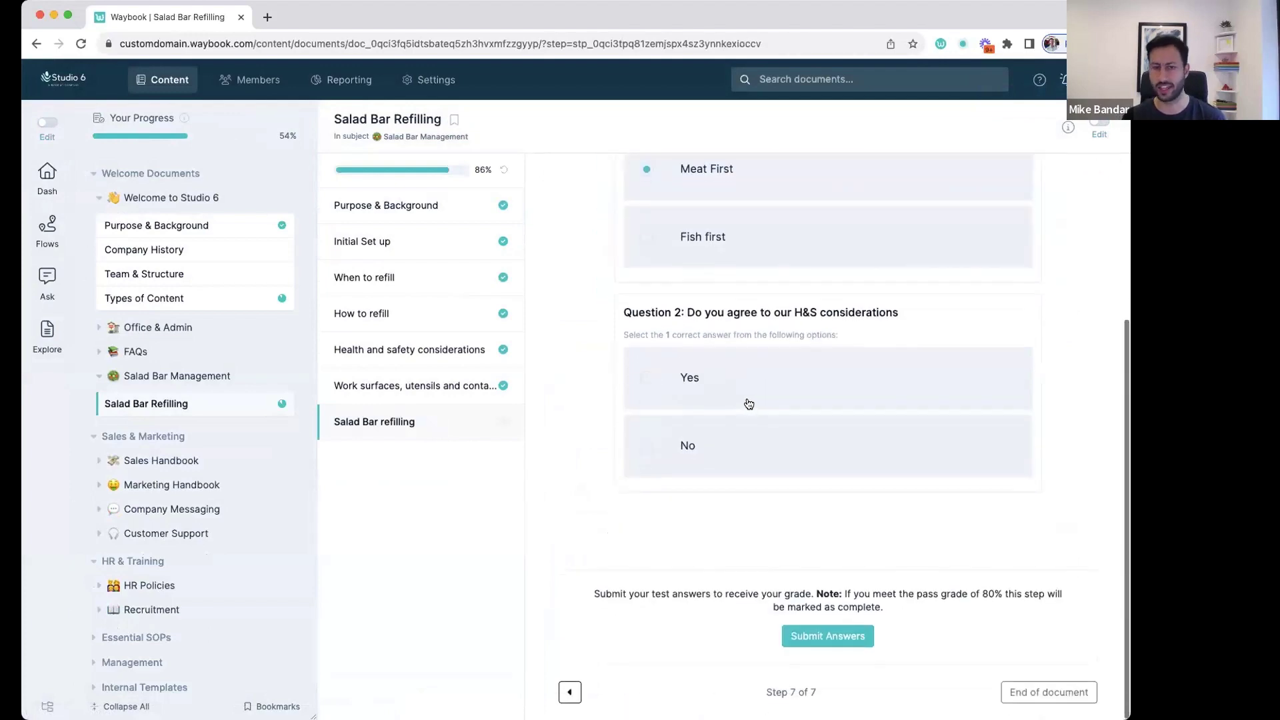
click(814, 635)
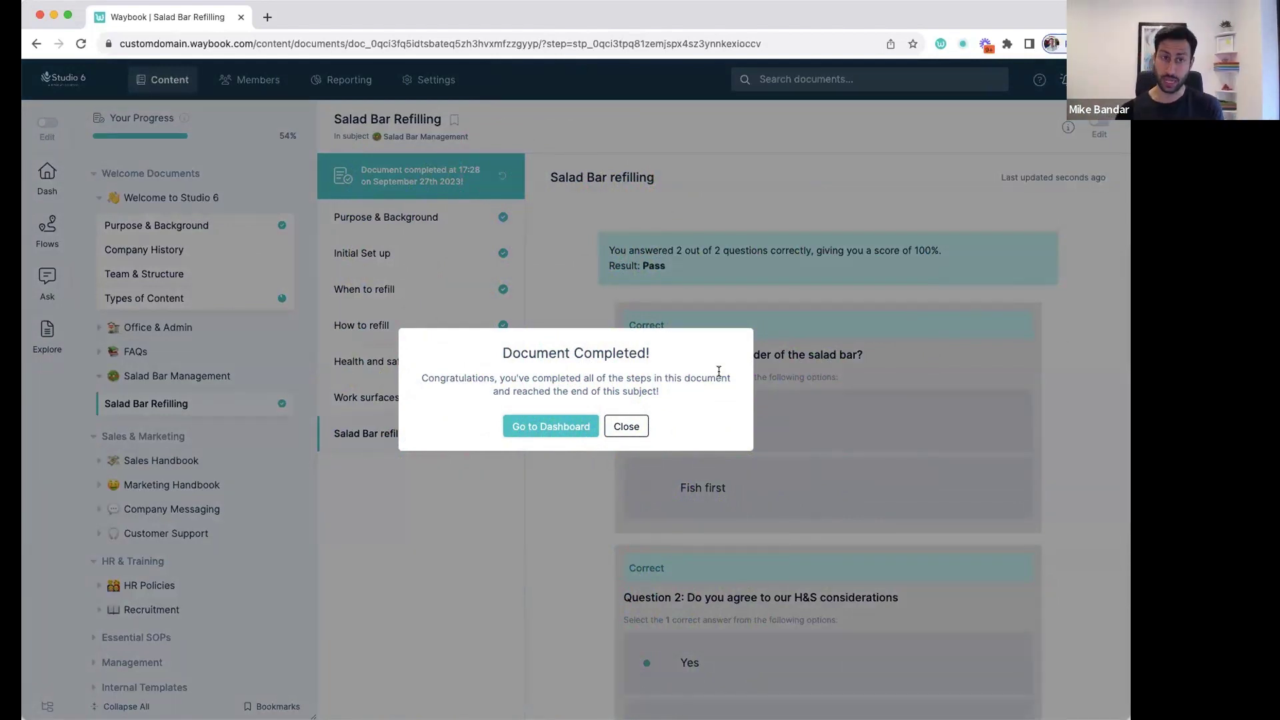
click(626, 426)
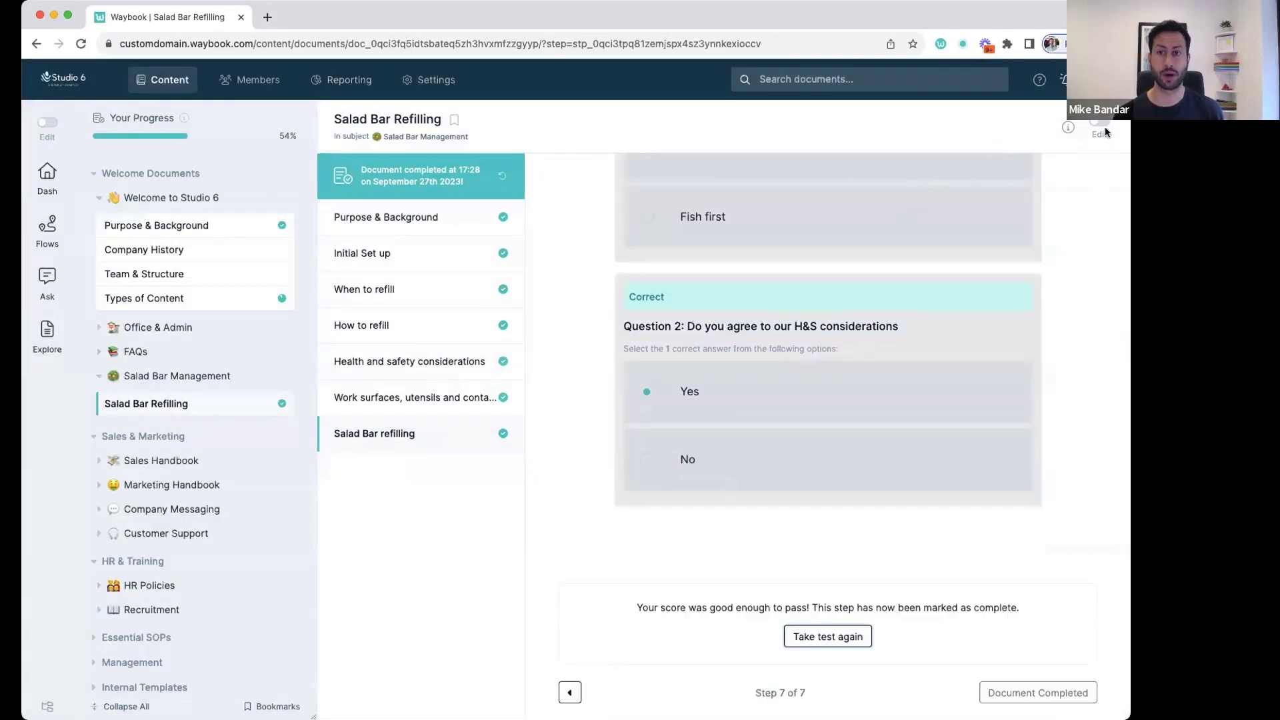
Return the document to editing and view its group and individual access permissions.
click(1104, 127)
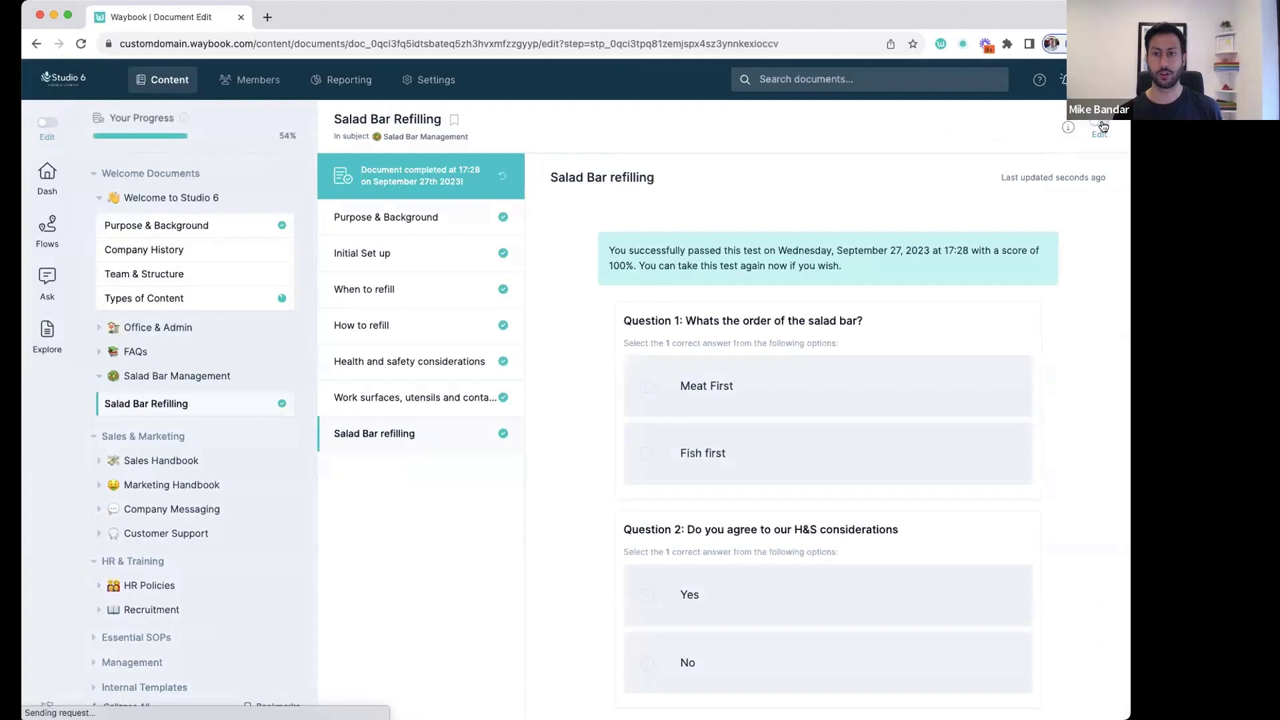
click(978, 127)
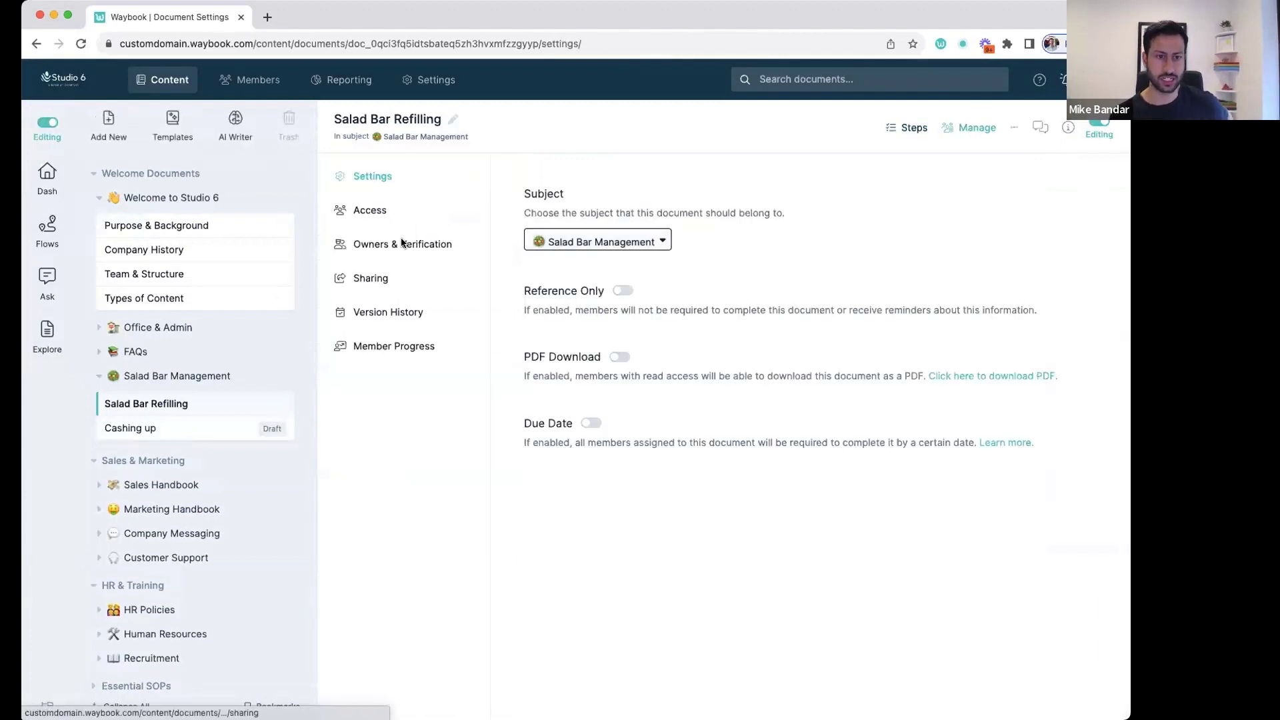
click(393, 212)
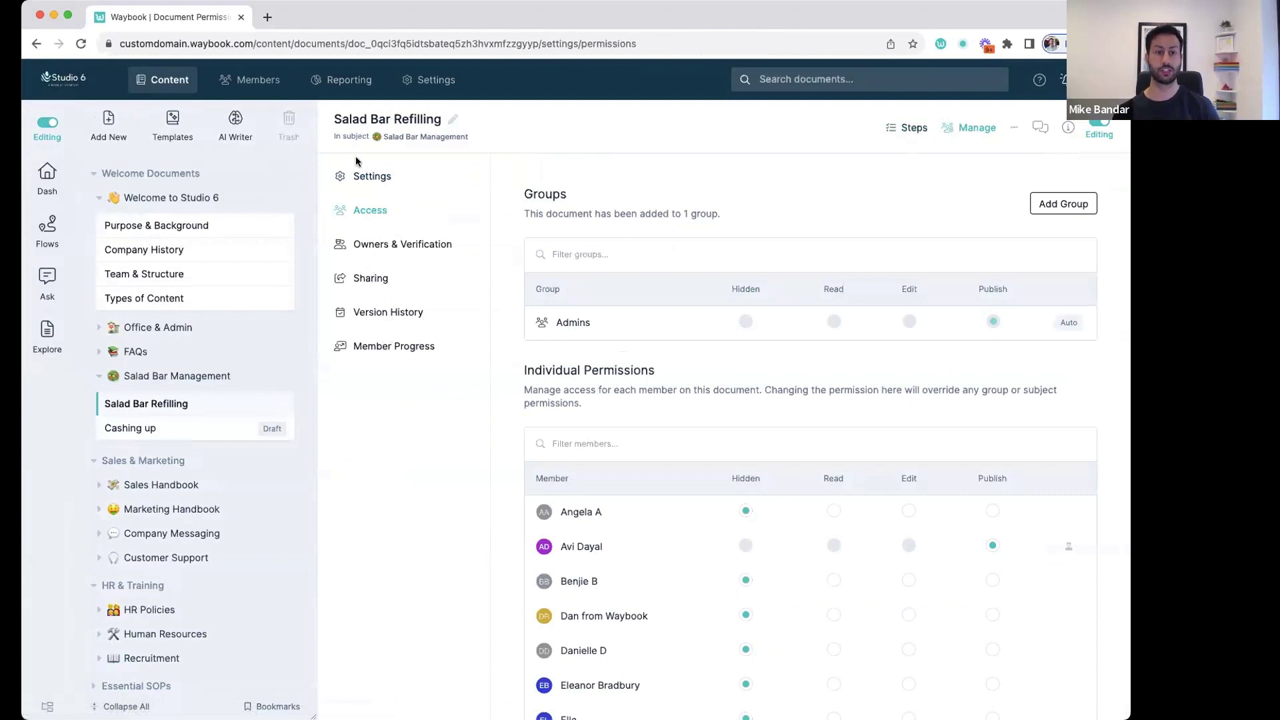
Enable the document's due date, try 26 October 2023 as a specific date, and switch to a relative date of 7 days.
click(366, 176)
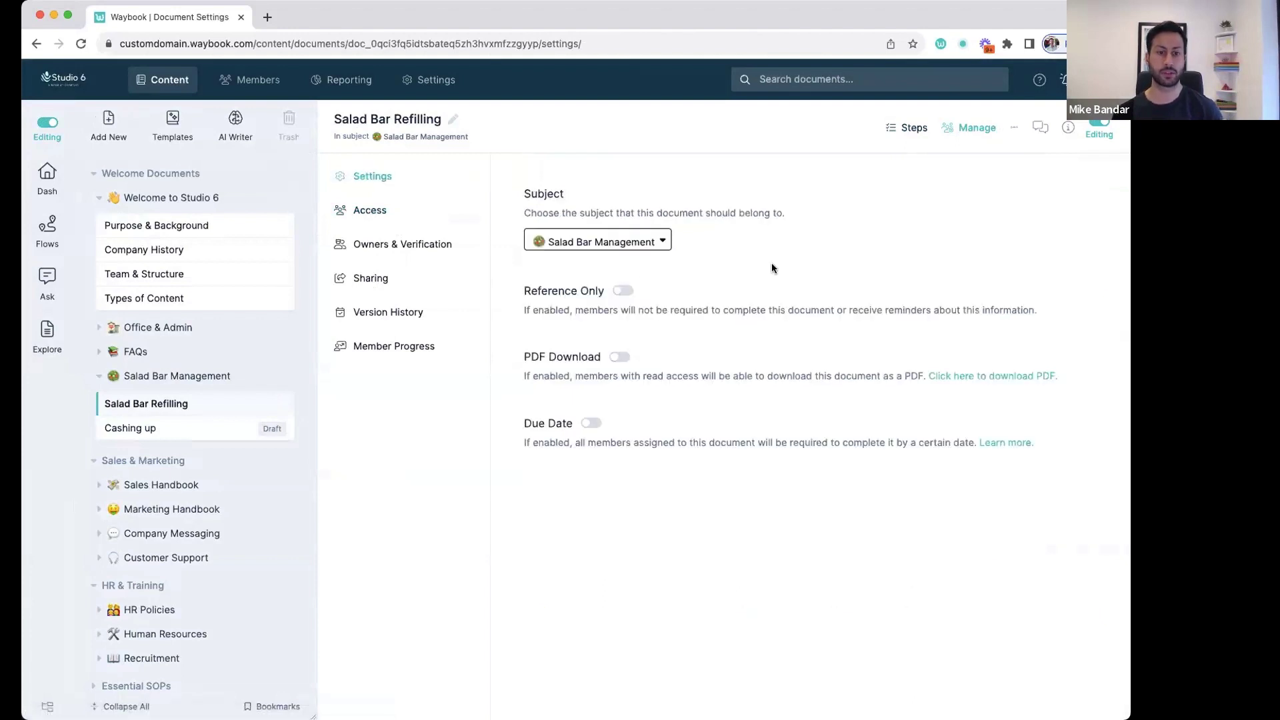
click(591, 423)
click(664, 480)
click(604, 544)
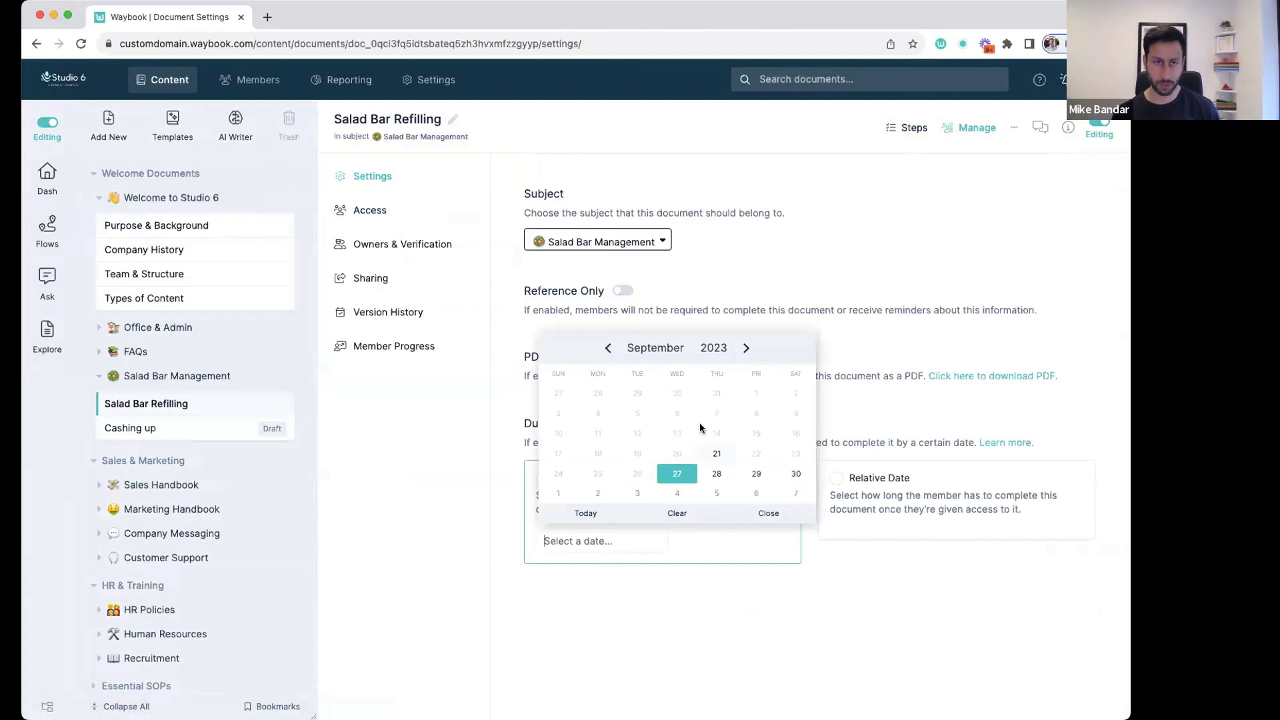
click(744, 347)
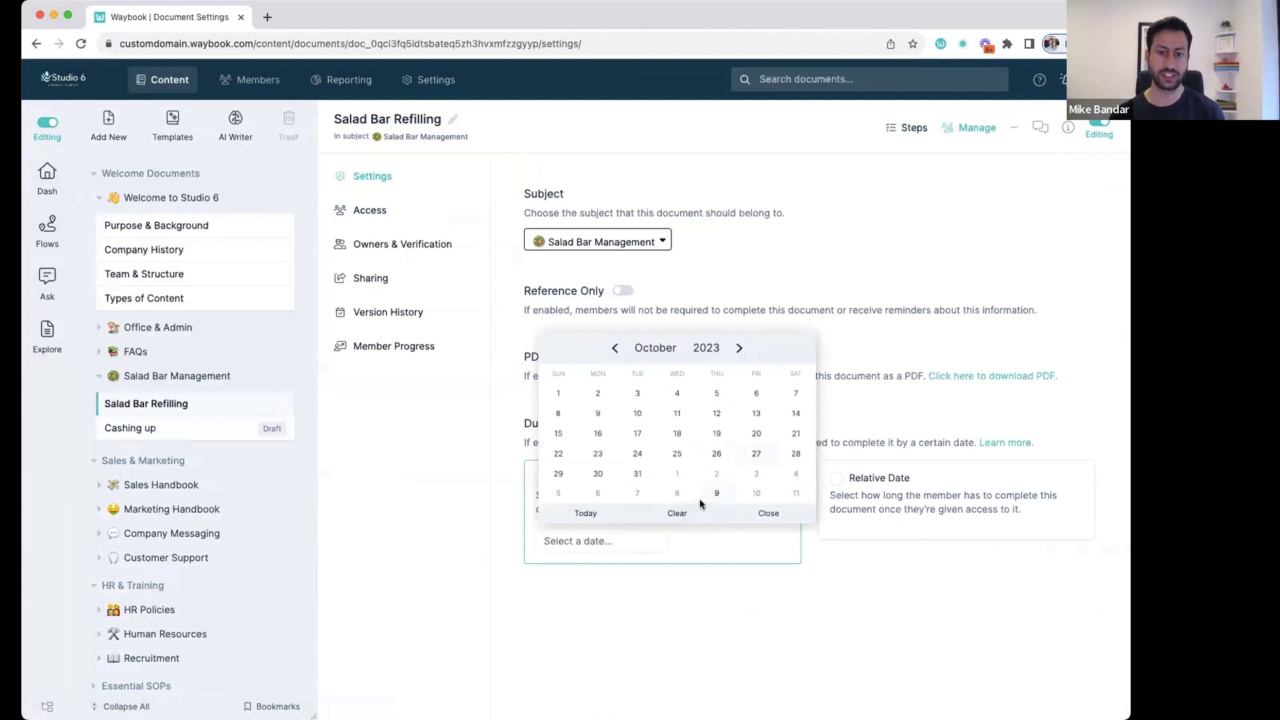
click(715, 454)
click(907, 498)
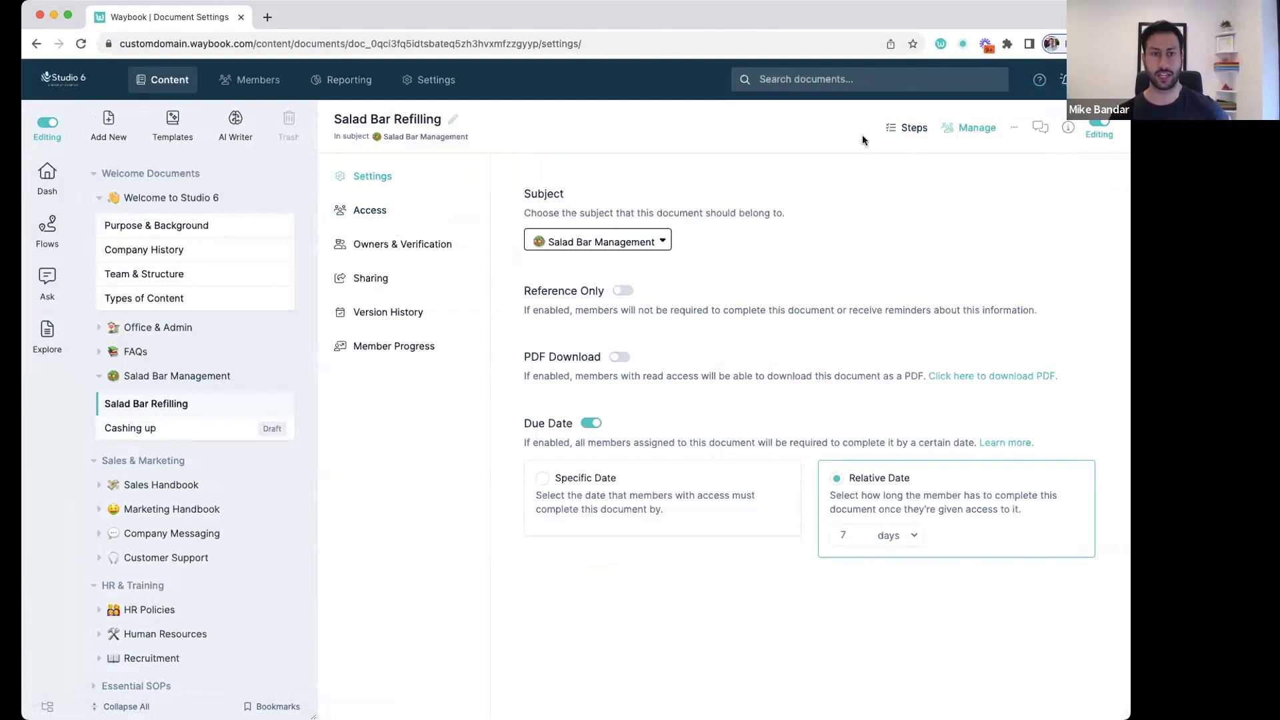
Return the document to its steps, switch to reading view, and check its due date there and on the dashboard.
click(909, 132)
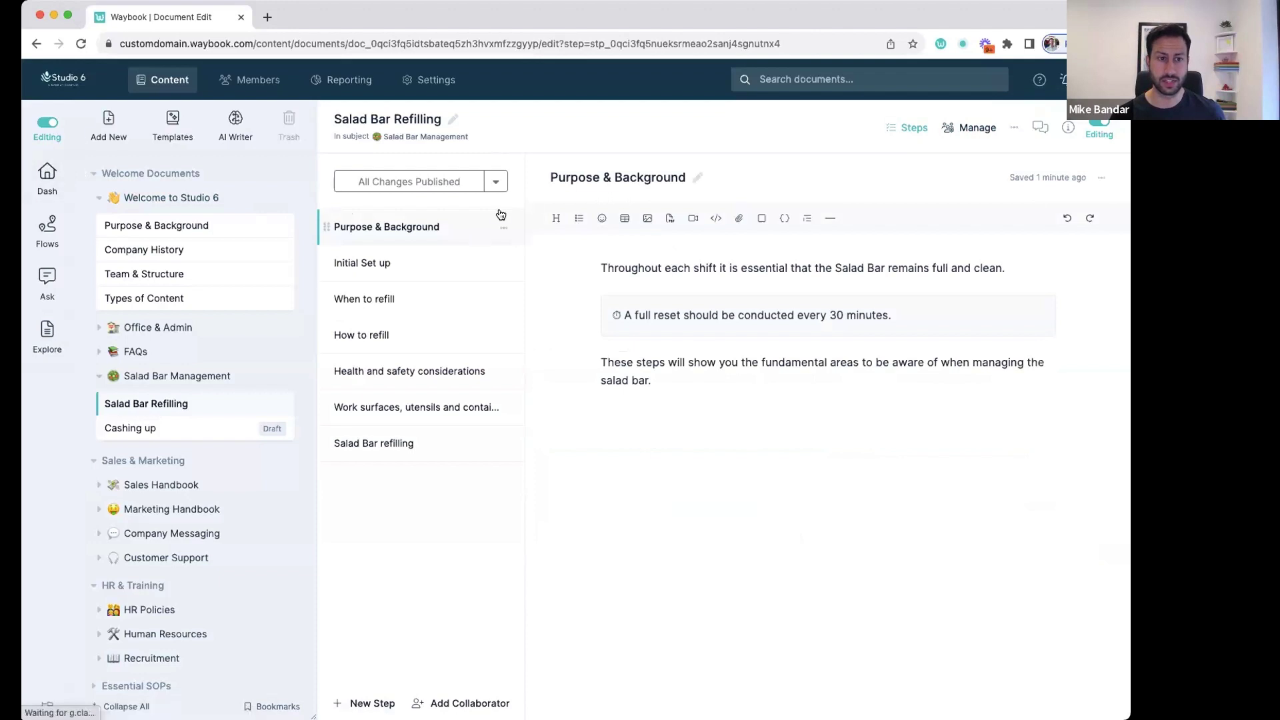
click(47, 122)
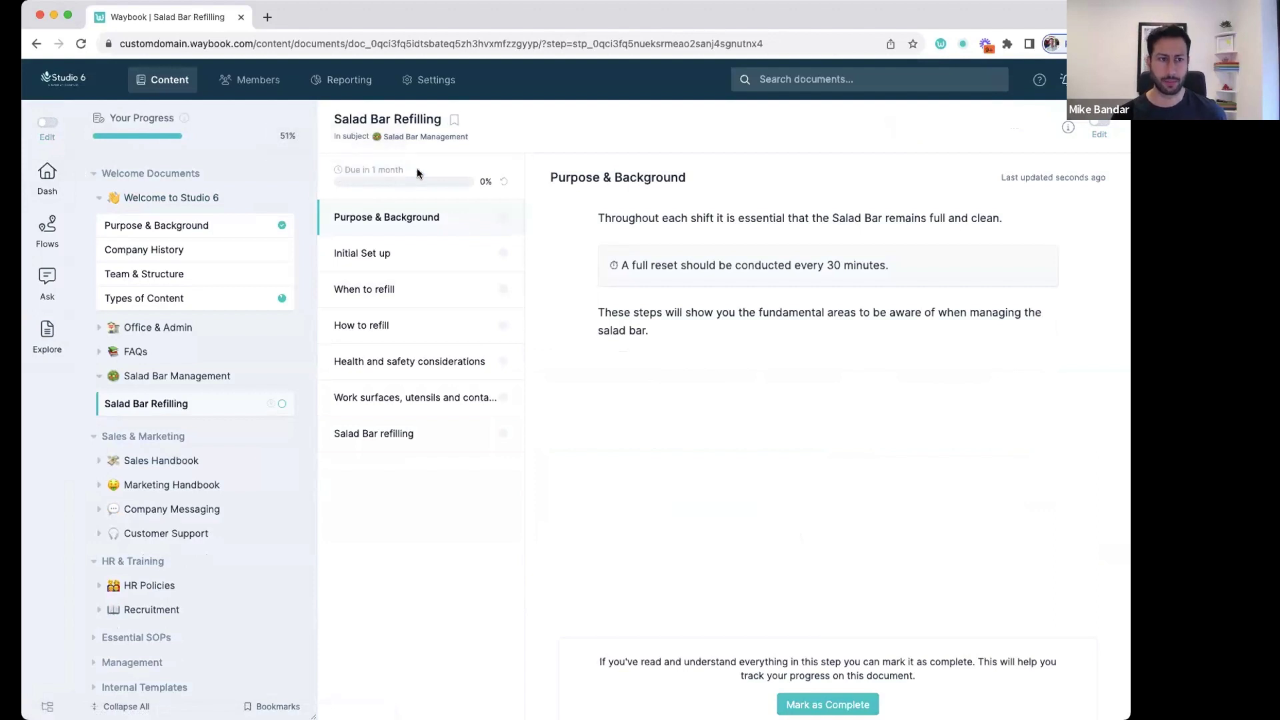
click(47, 175)
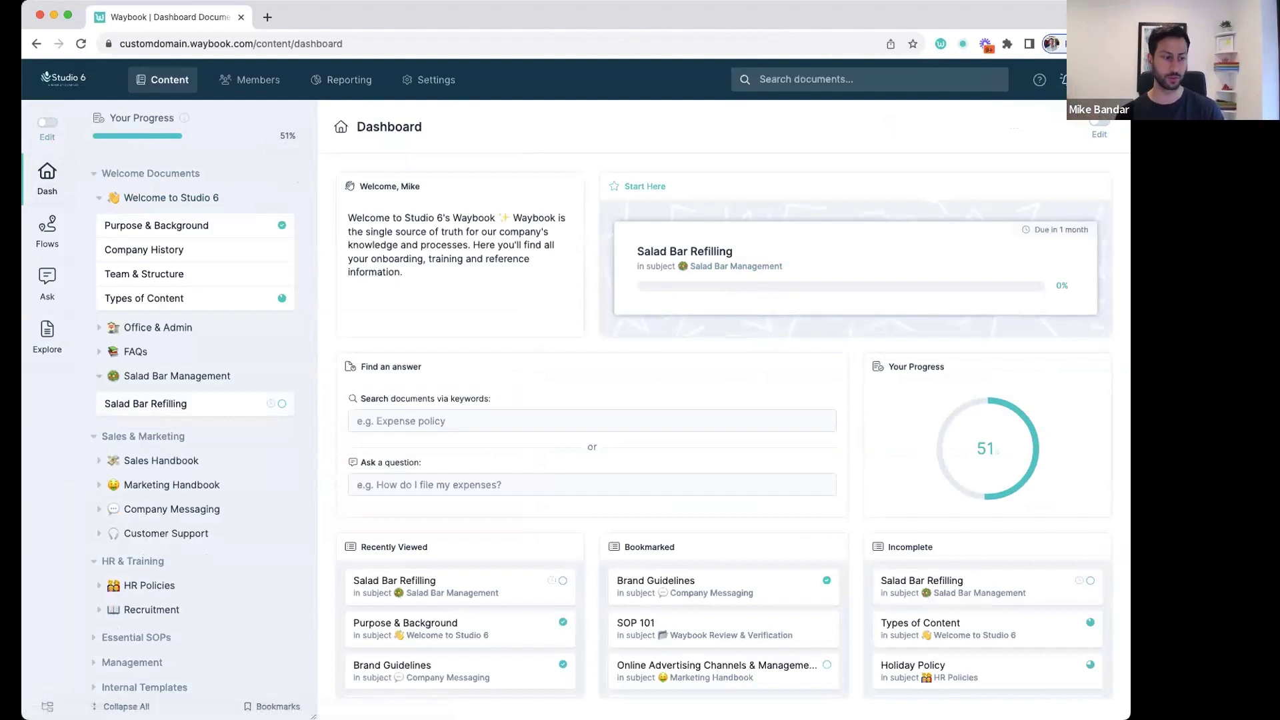
key(super+Tab)
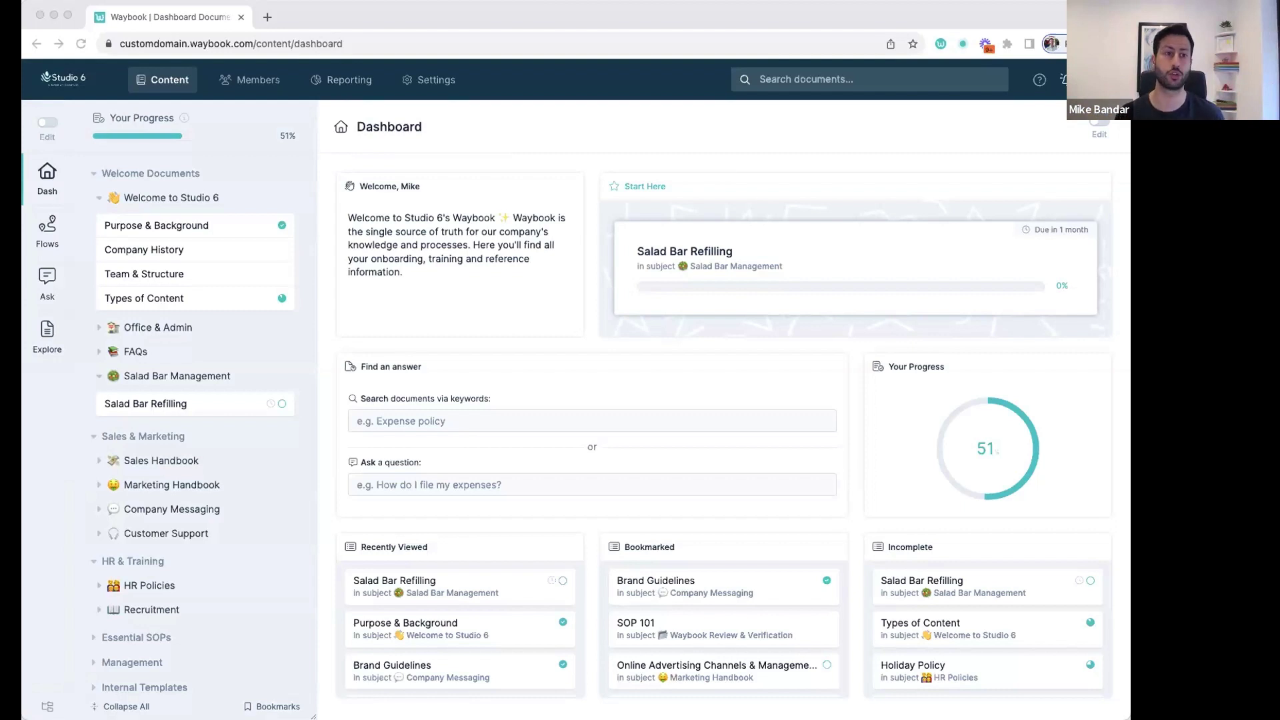
Open the Marketing Executives group and review its members, content permissions and the subjects available to add.
click(252, 84)
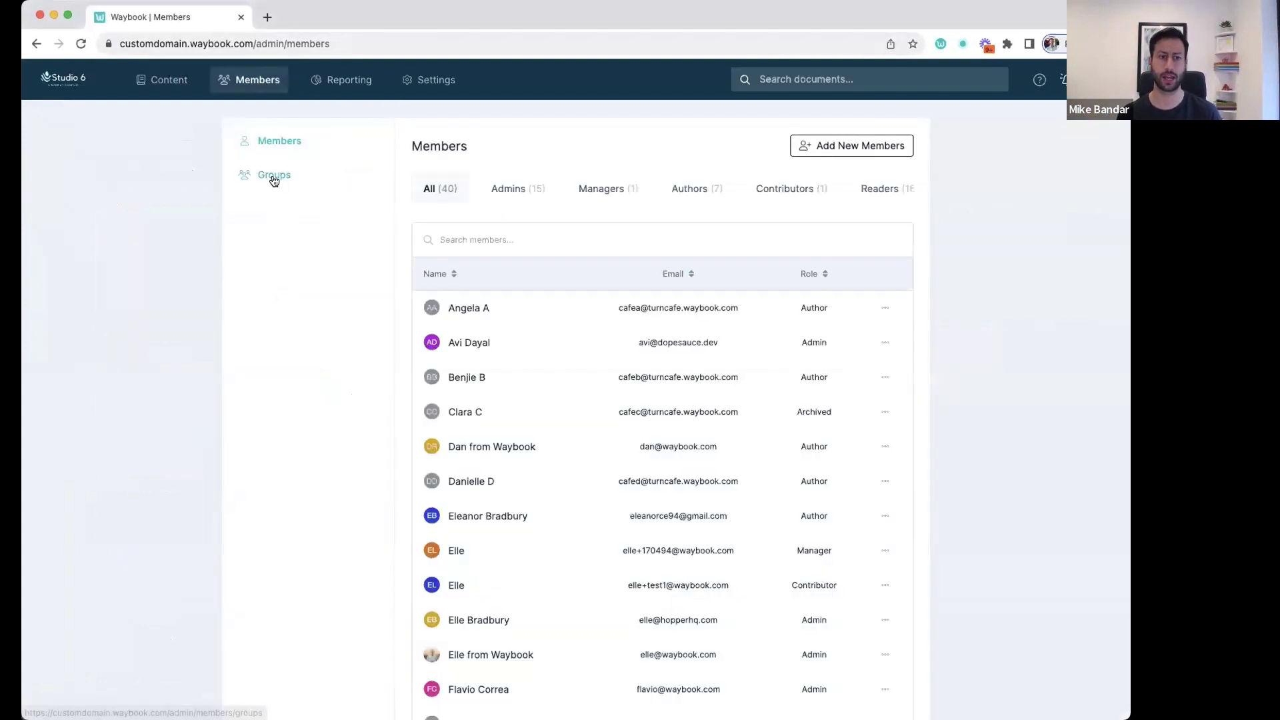
click(274, 181)
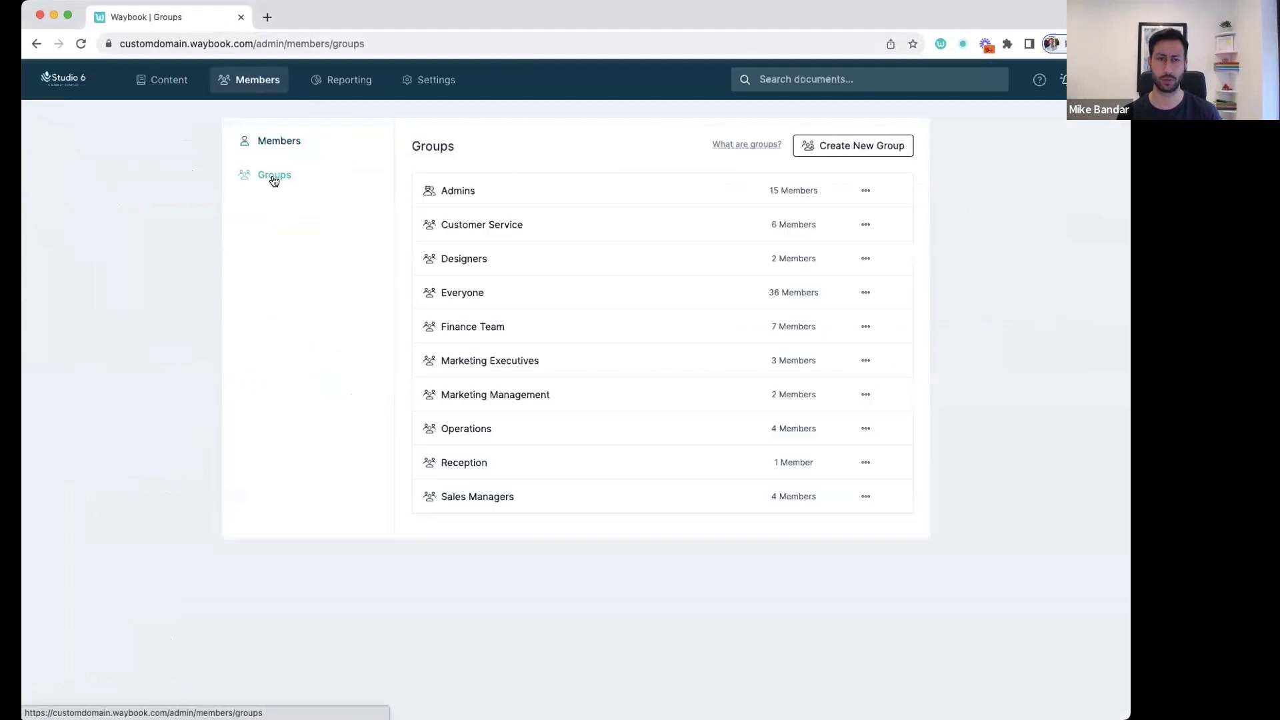
click(480, 364)
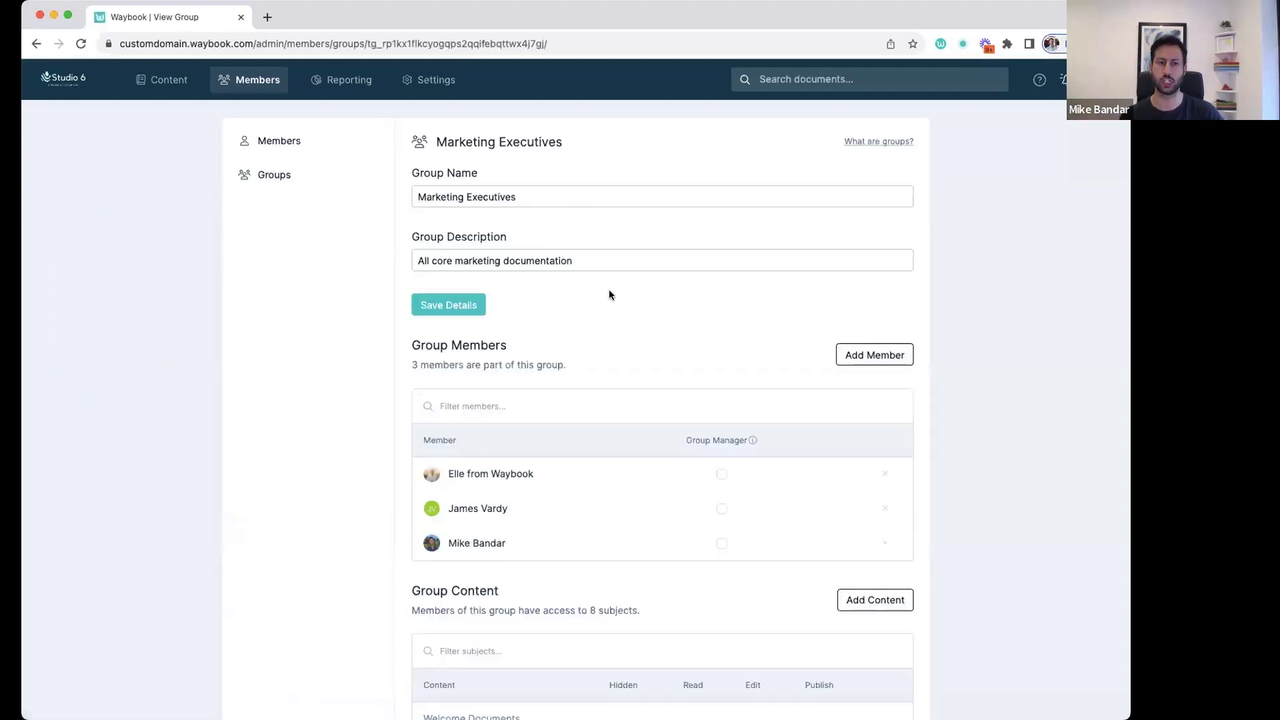
scroll(693, 474, down, 1)
scroll(694, 473, down, 8)
scroll(692, 477, up, 1)
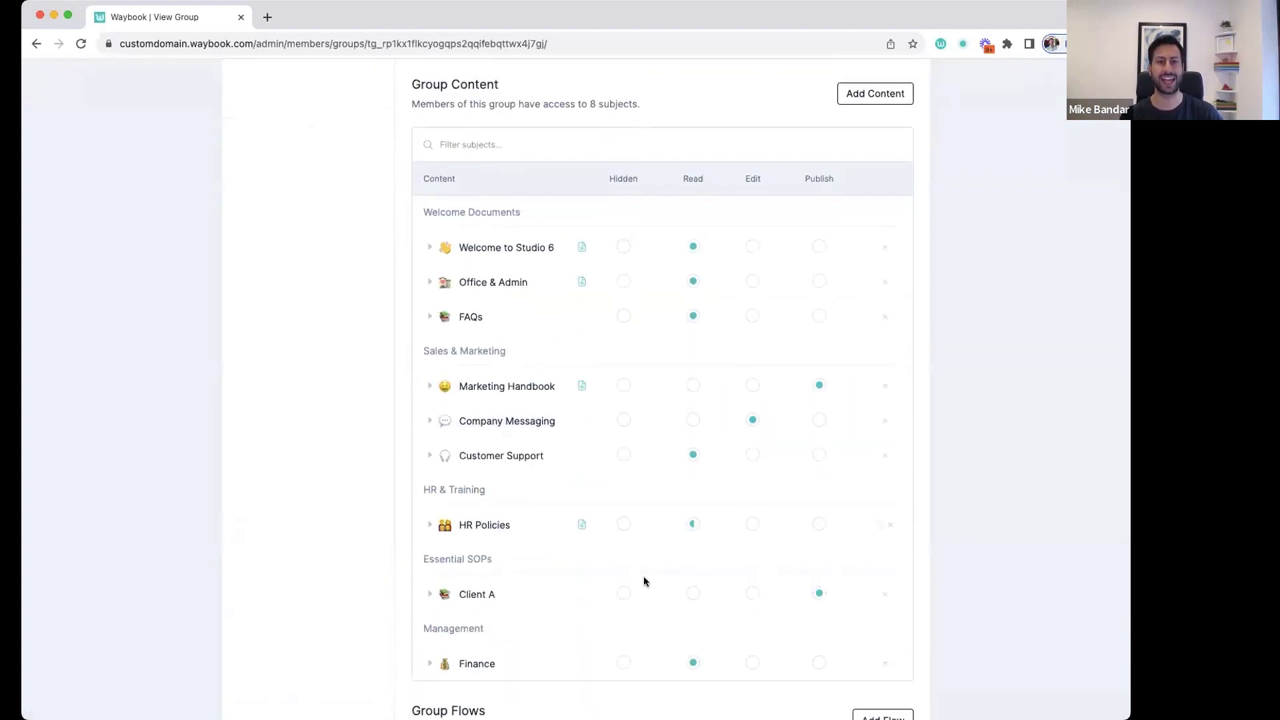
click(874, 93)
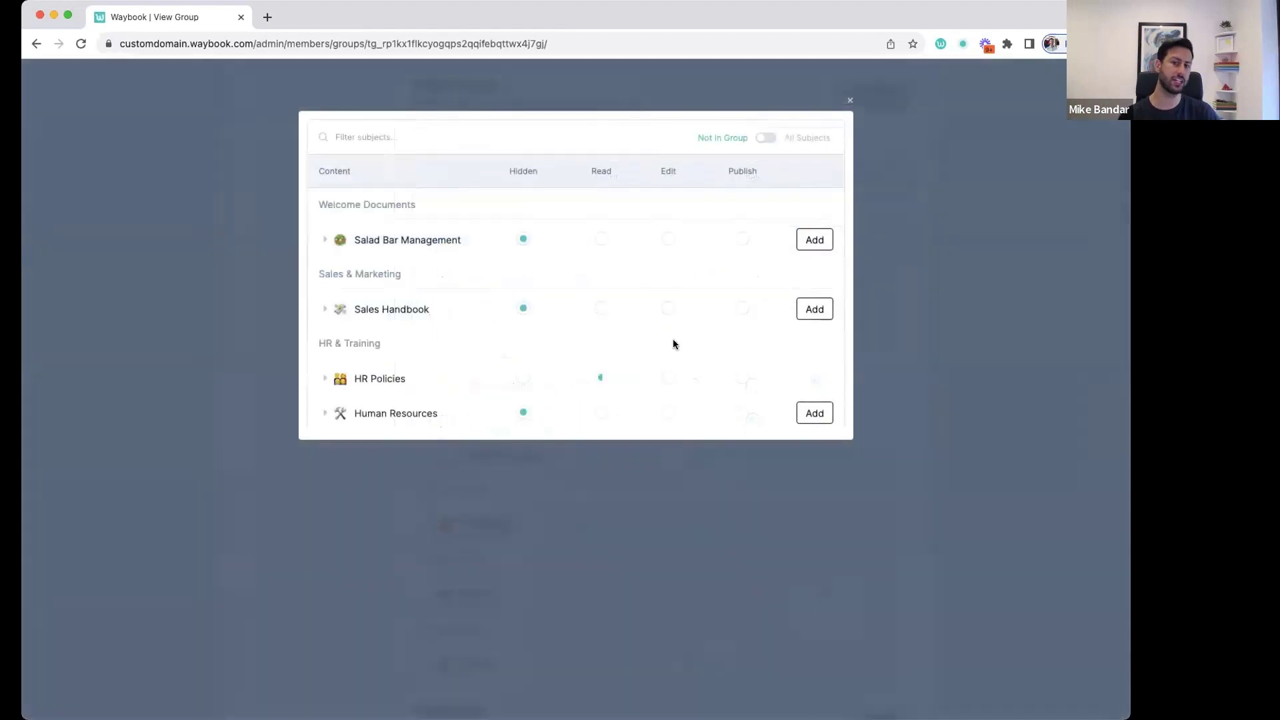
click(850, 100)
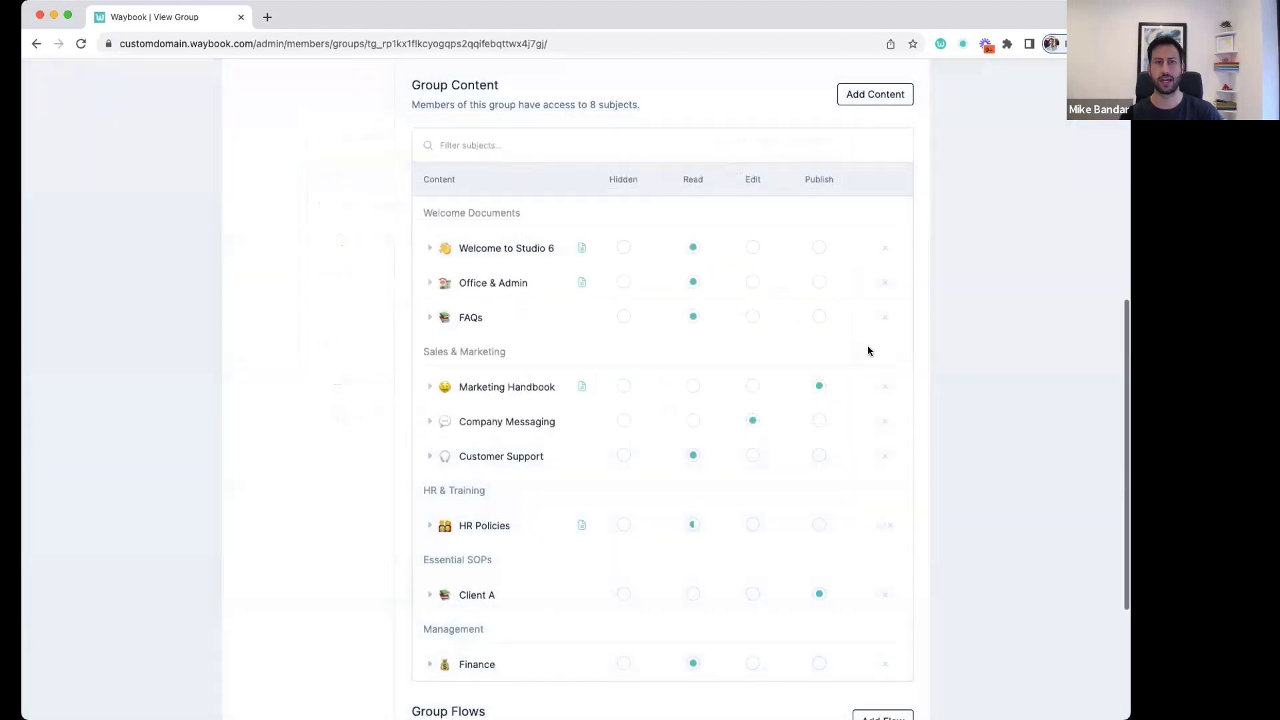
scroll(869, 351, up, 1)
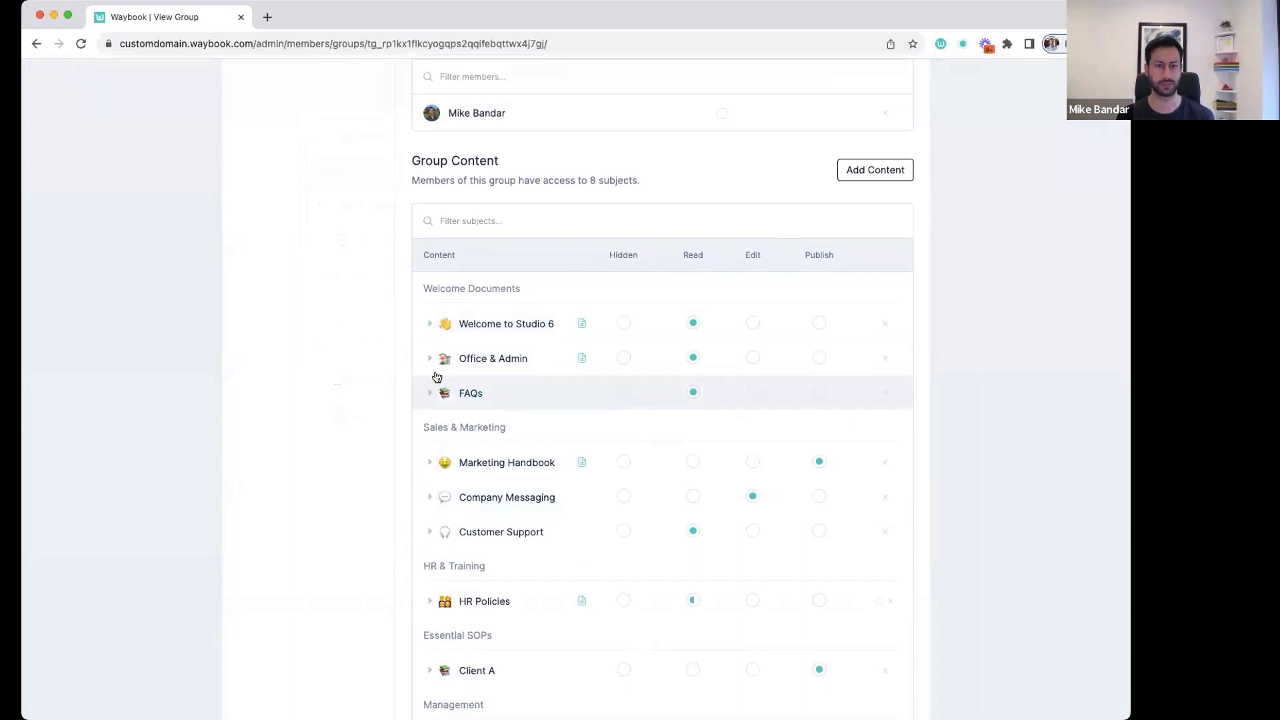
Remove the Welcome to Studio 6 subject from the group's content and add it back.
click(430, 325)
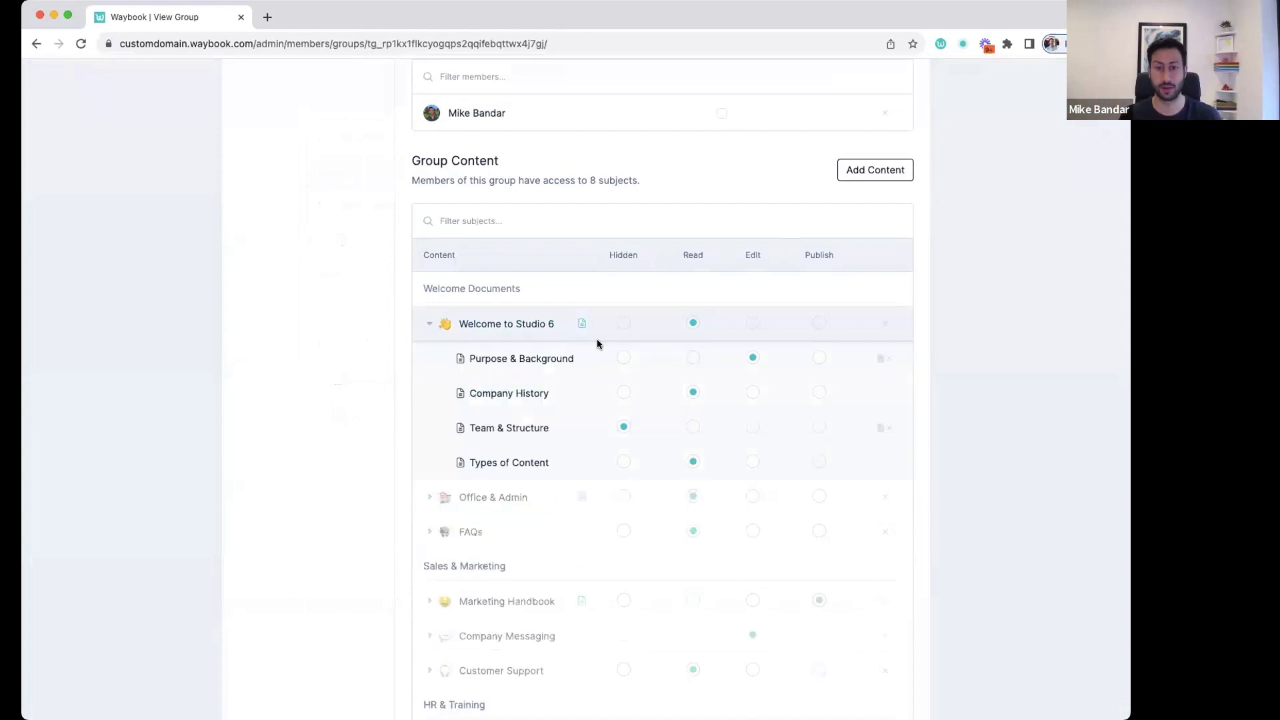
click(886, 323)
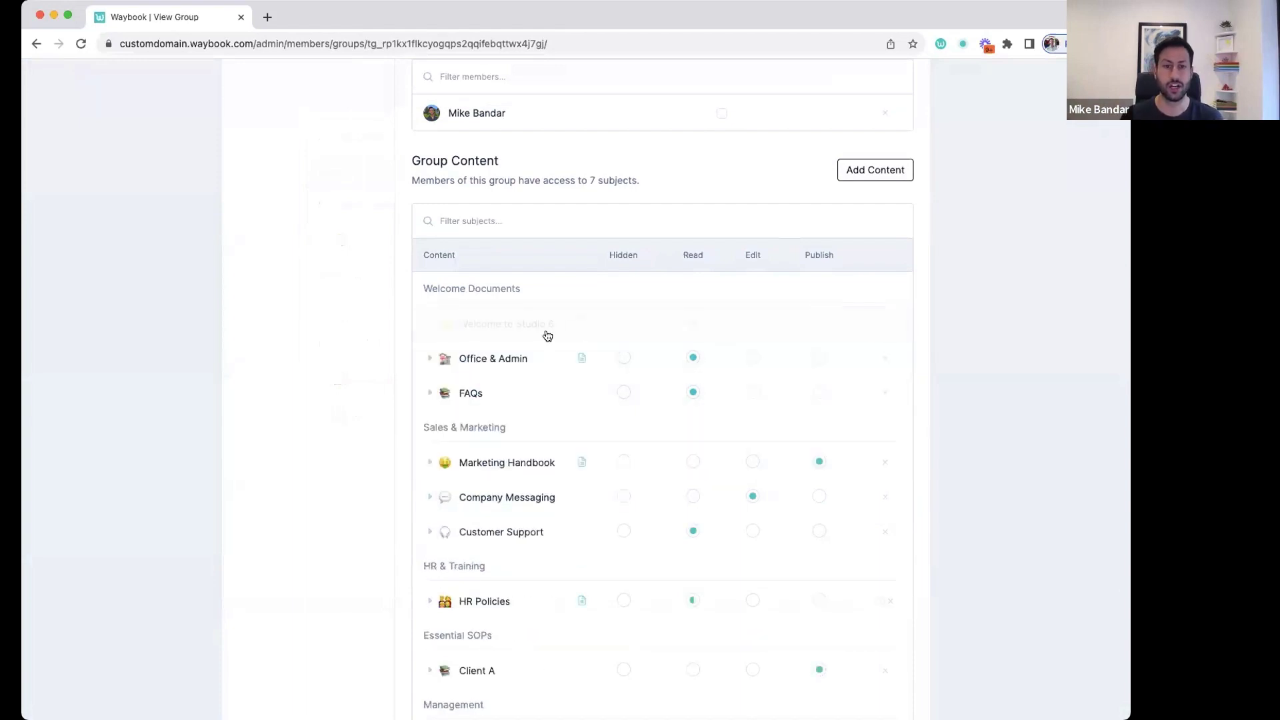
click(894, 175)
click(815, 239)
click(850, 100)
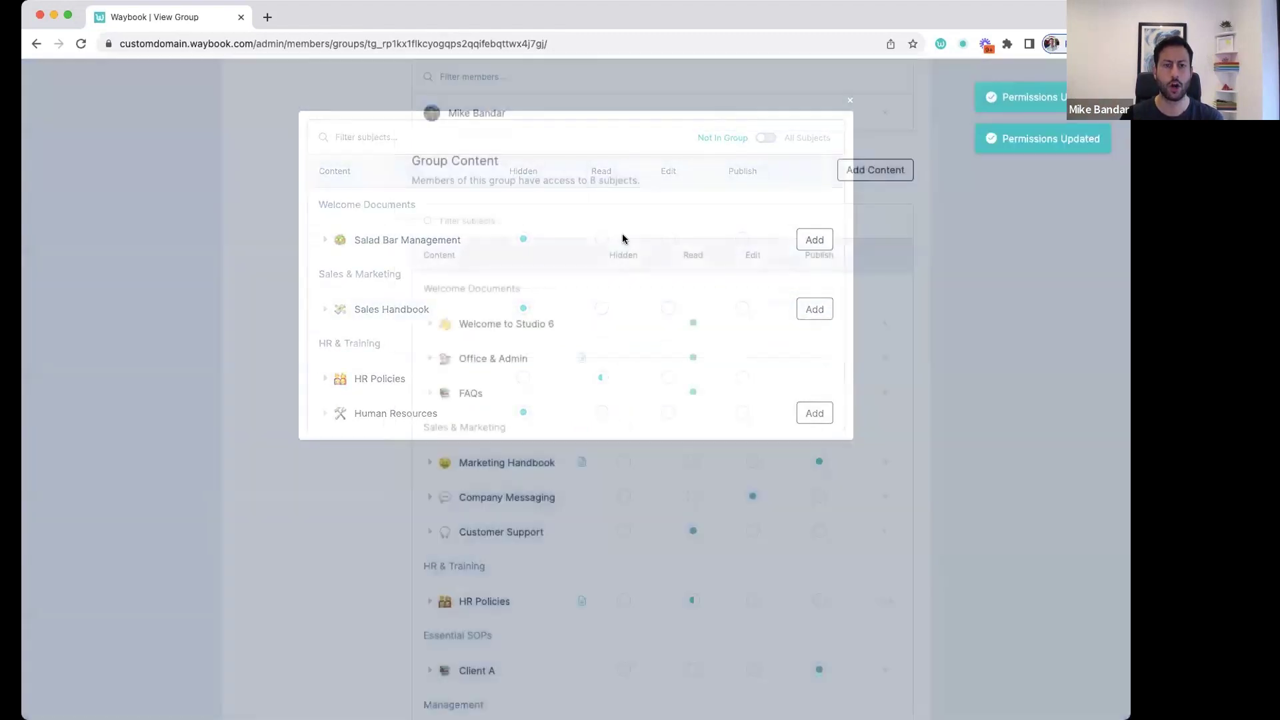
Give the group Edit access to the Company History document within Welcome to Studio 6.
click(428, 326)
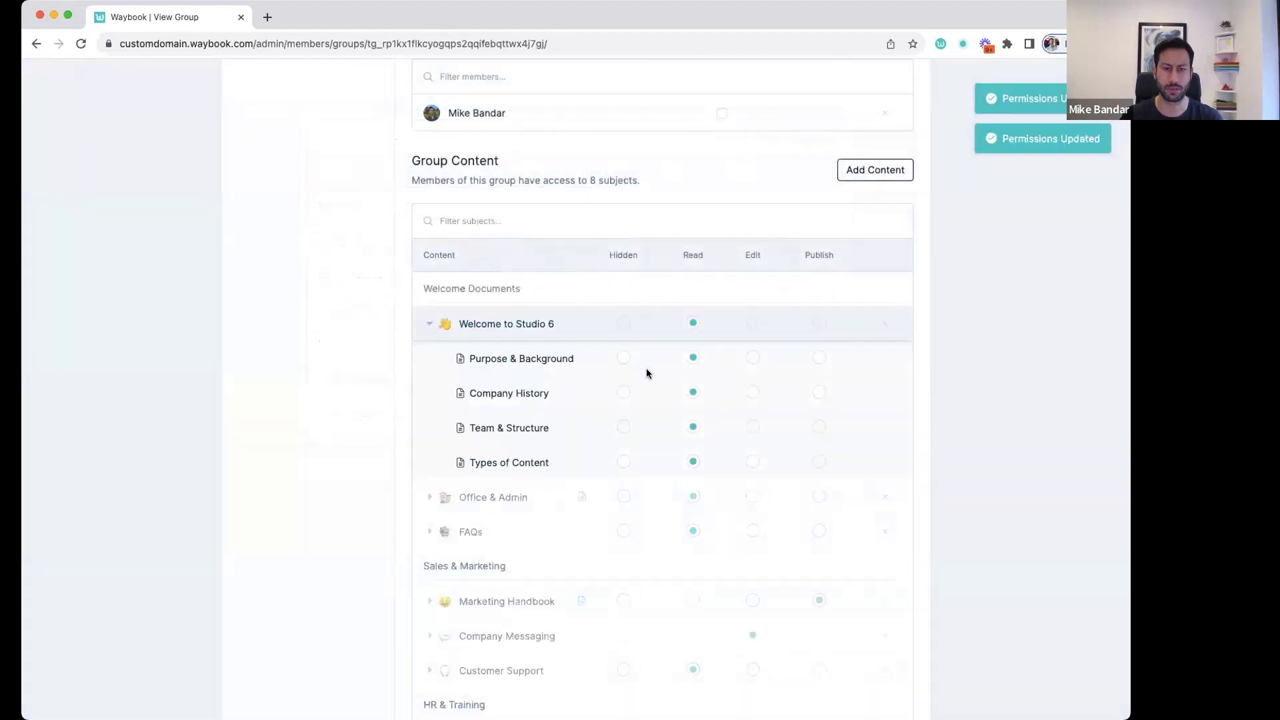
click(751, 393)
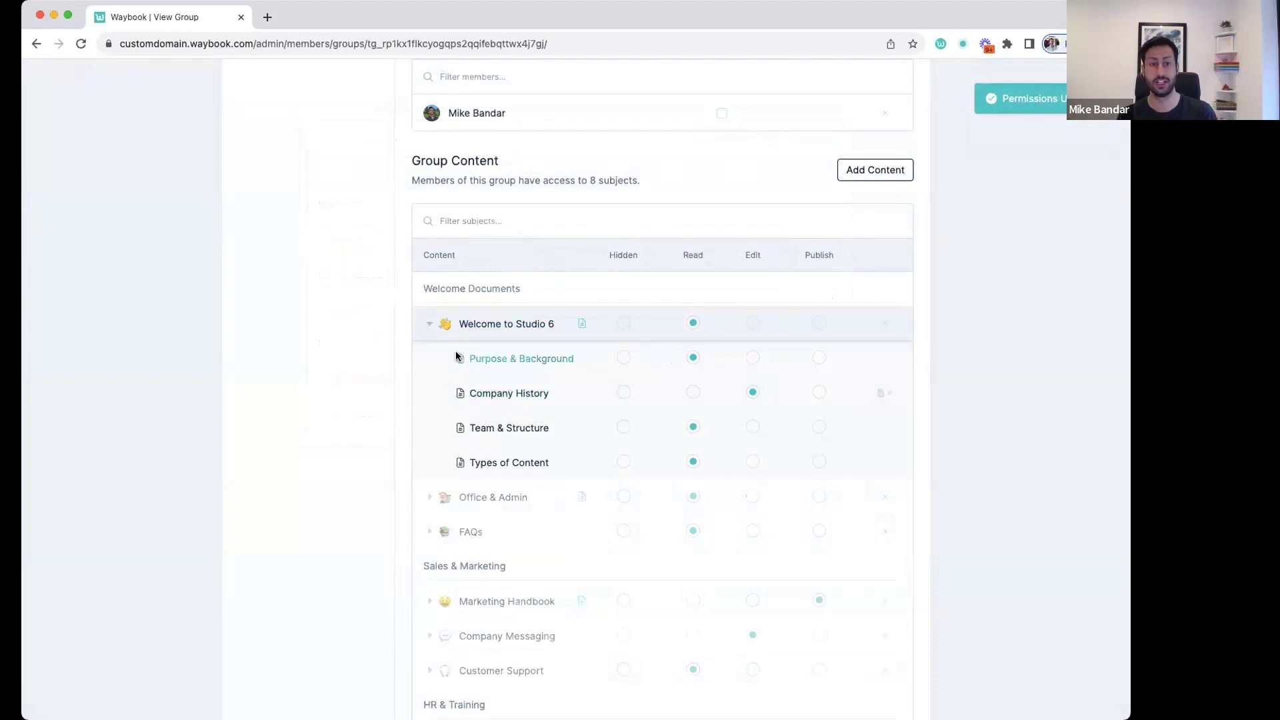
click(430, 328)
scroll(430, 328, up, 7)
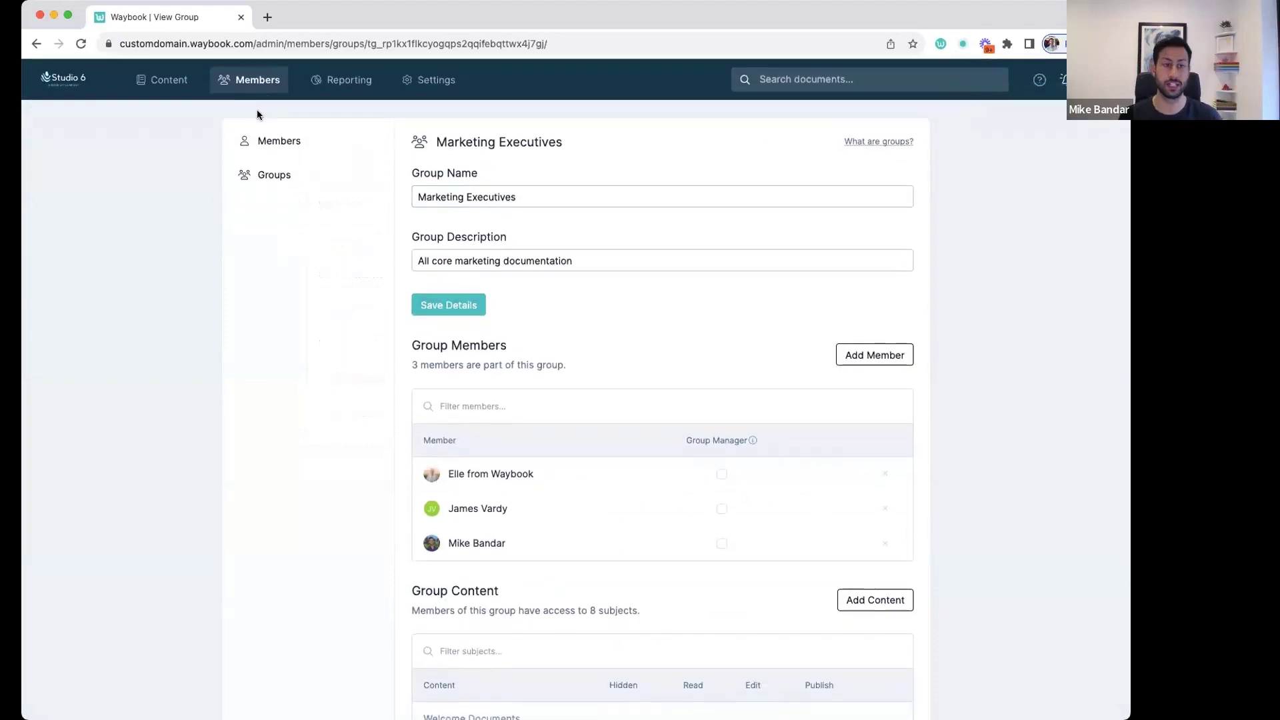
Start a new member invitation and choose the role "Can view and make changes to this Waybook" at Author level.
click(262, 148)
click(871, 153)
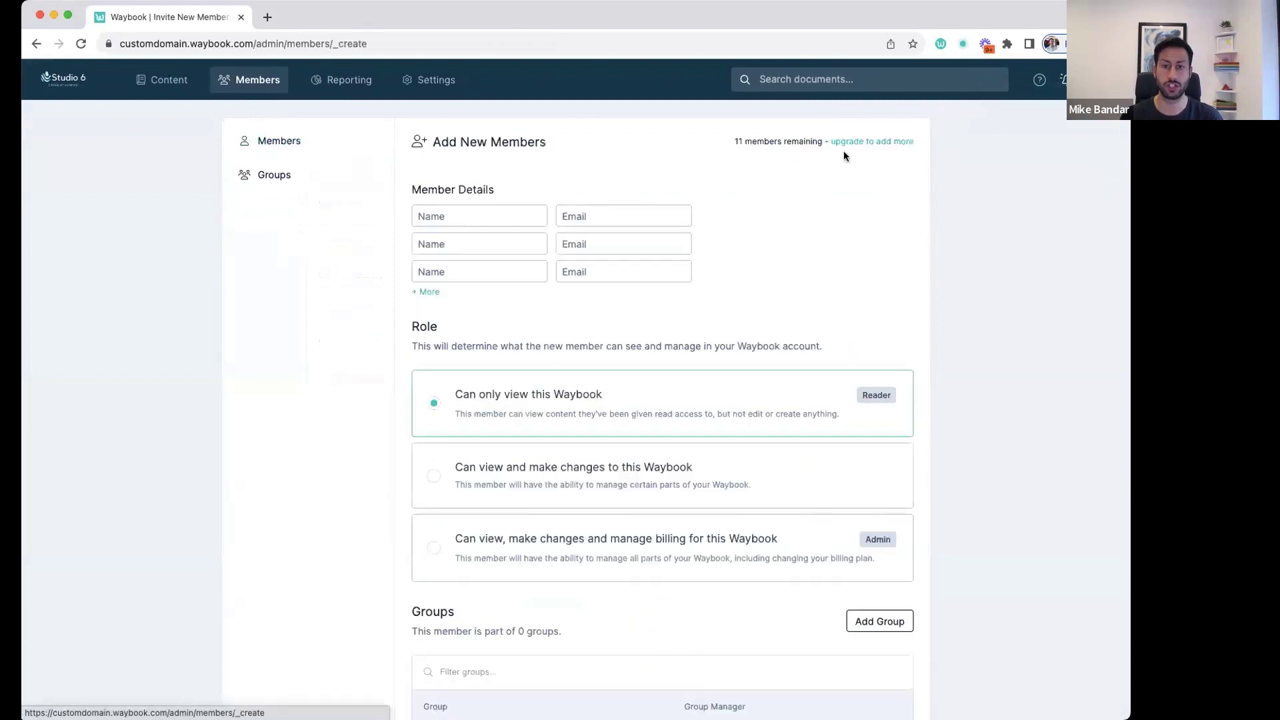
scroll(744, 384, down, 3)
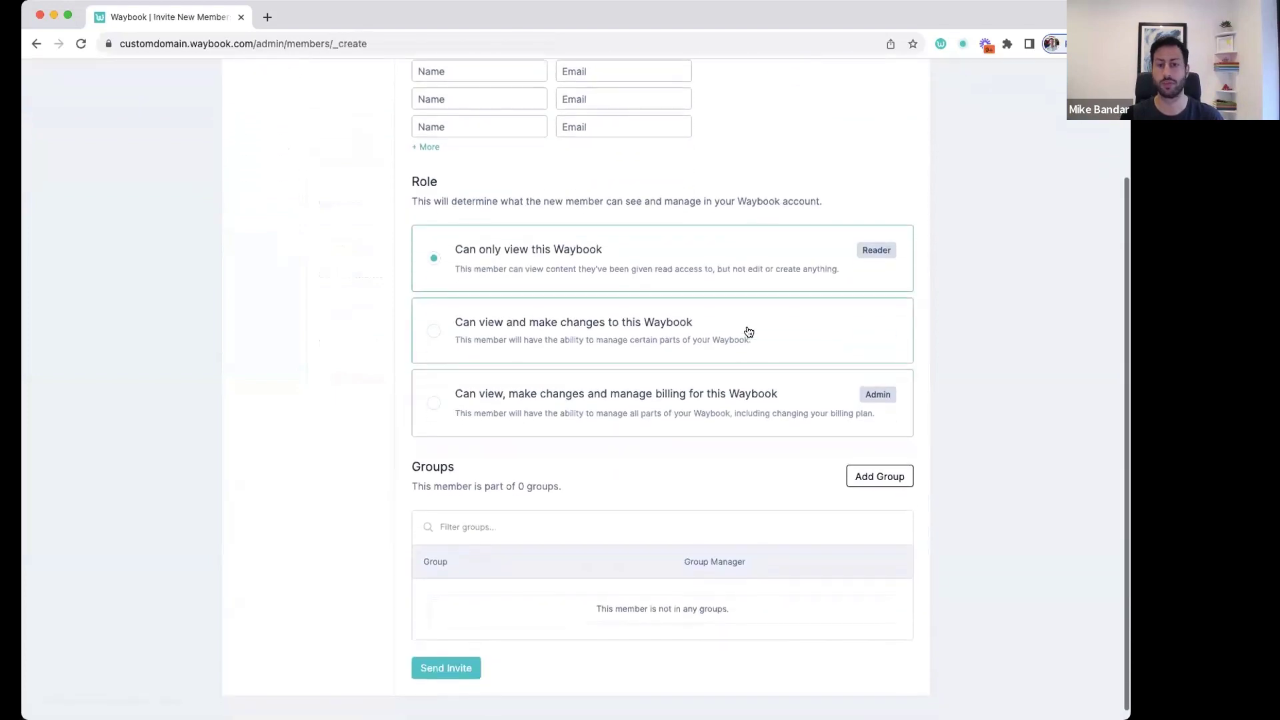
click(593, 354)
scroll(807, 403, down, 5)
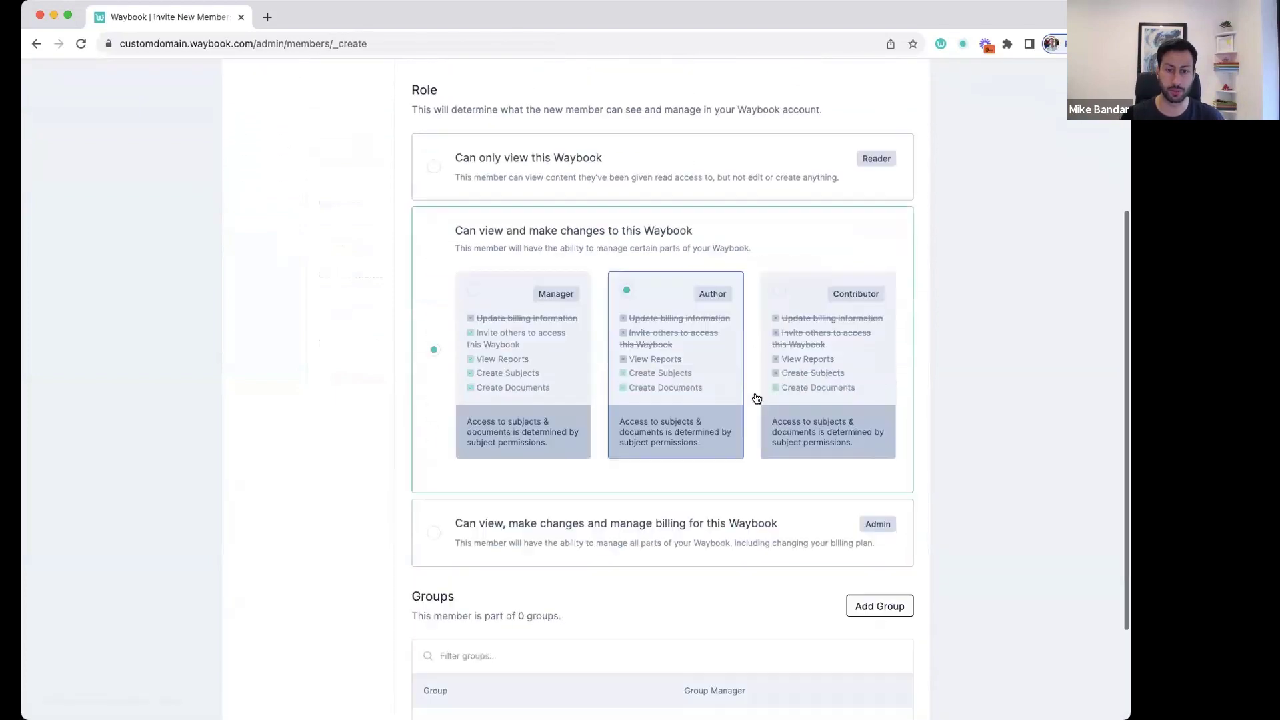
Add the Marketing Executives and Operations groups to the new member invitation.
click(861, 466)
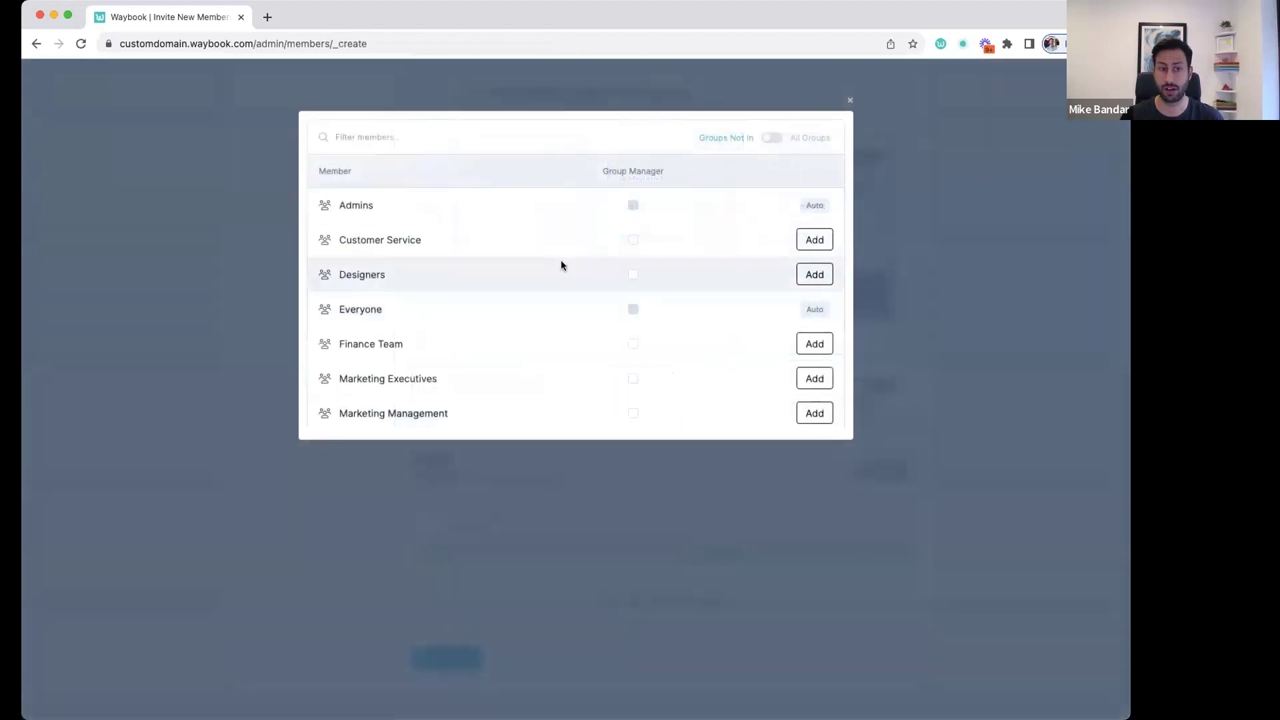
click(814, 378)
scroll(810, 266, down, 2)
click(807, 350)
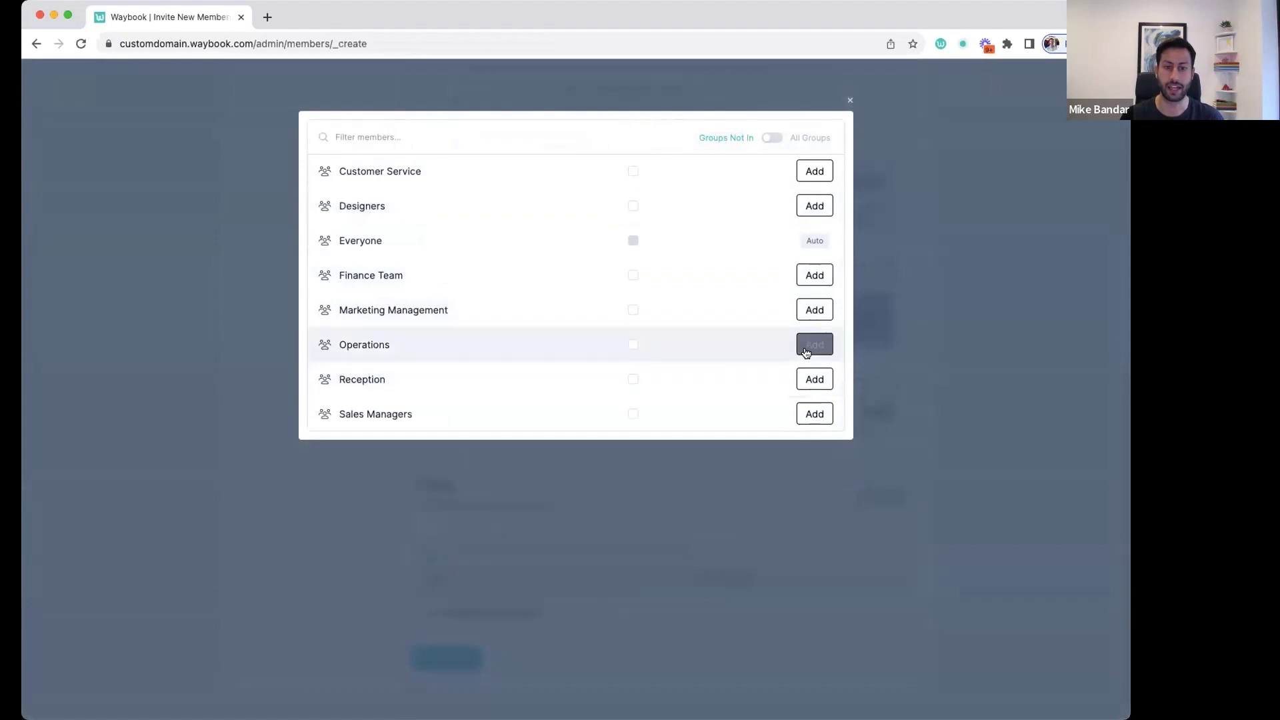
click(847, 102)
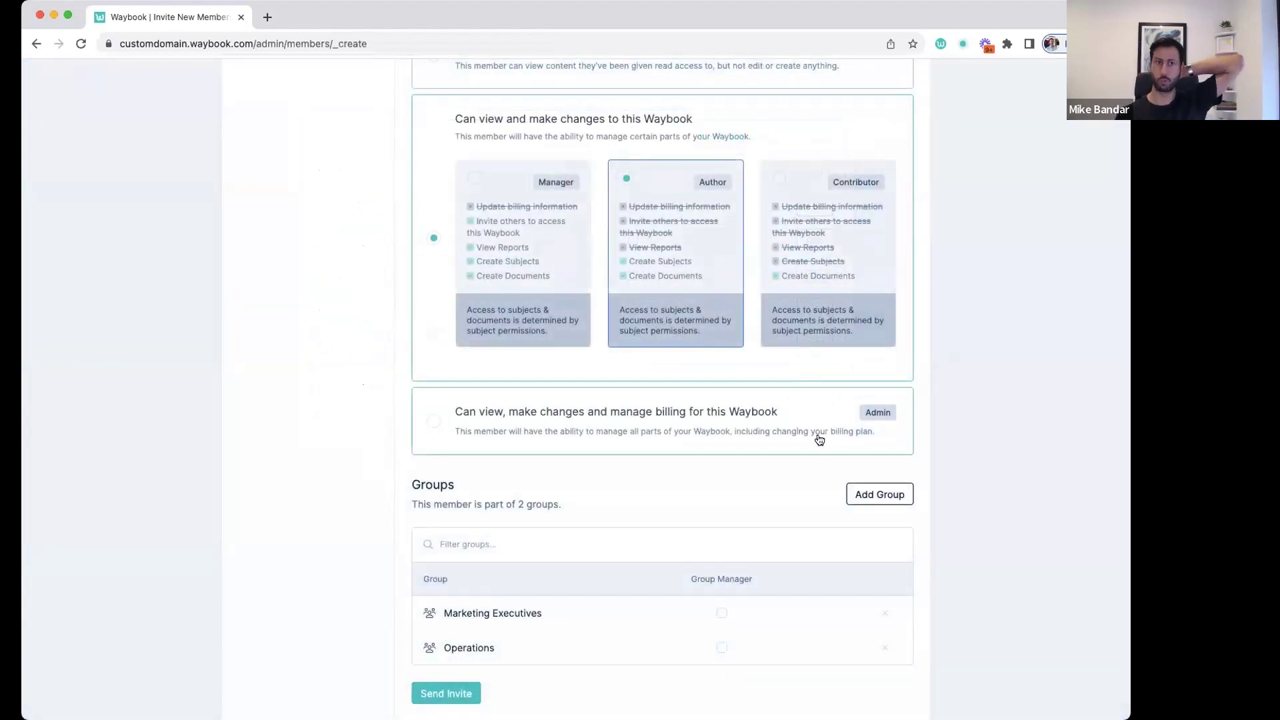
scroll(820, 439, up, 5)
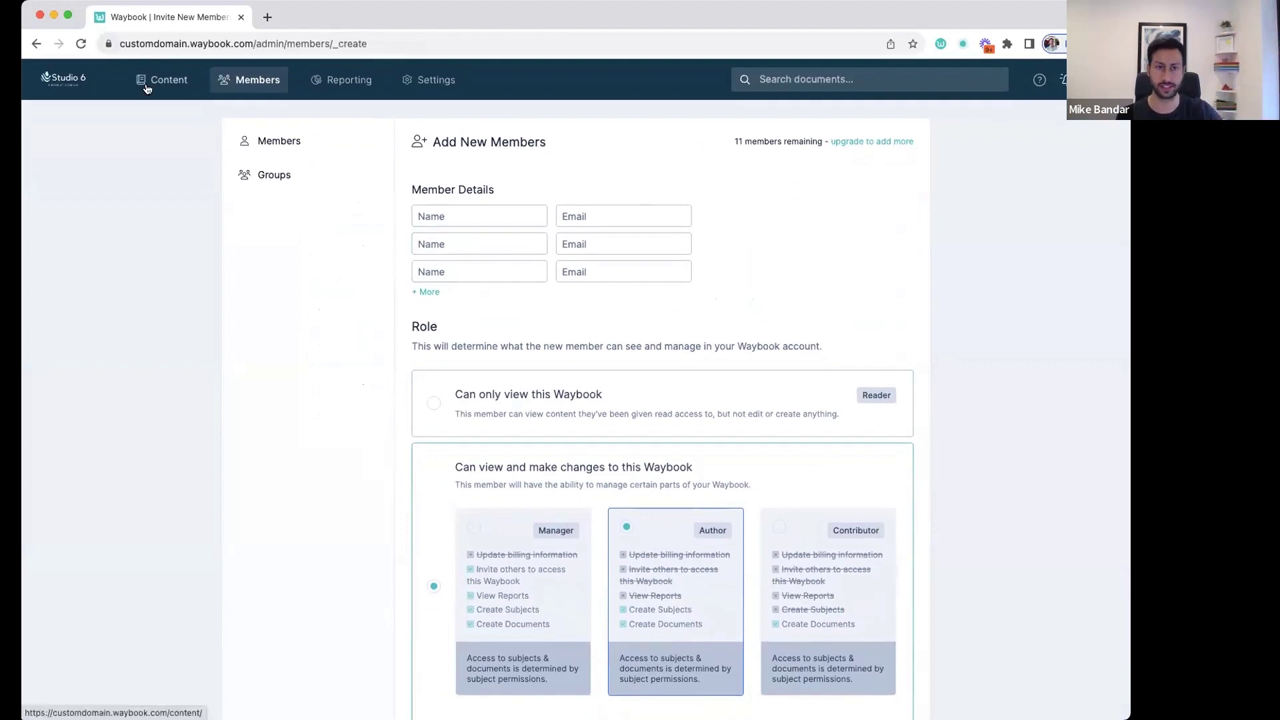
Open the first listed member's profile and review their role, groups and content permissions.
click(273, 141)
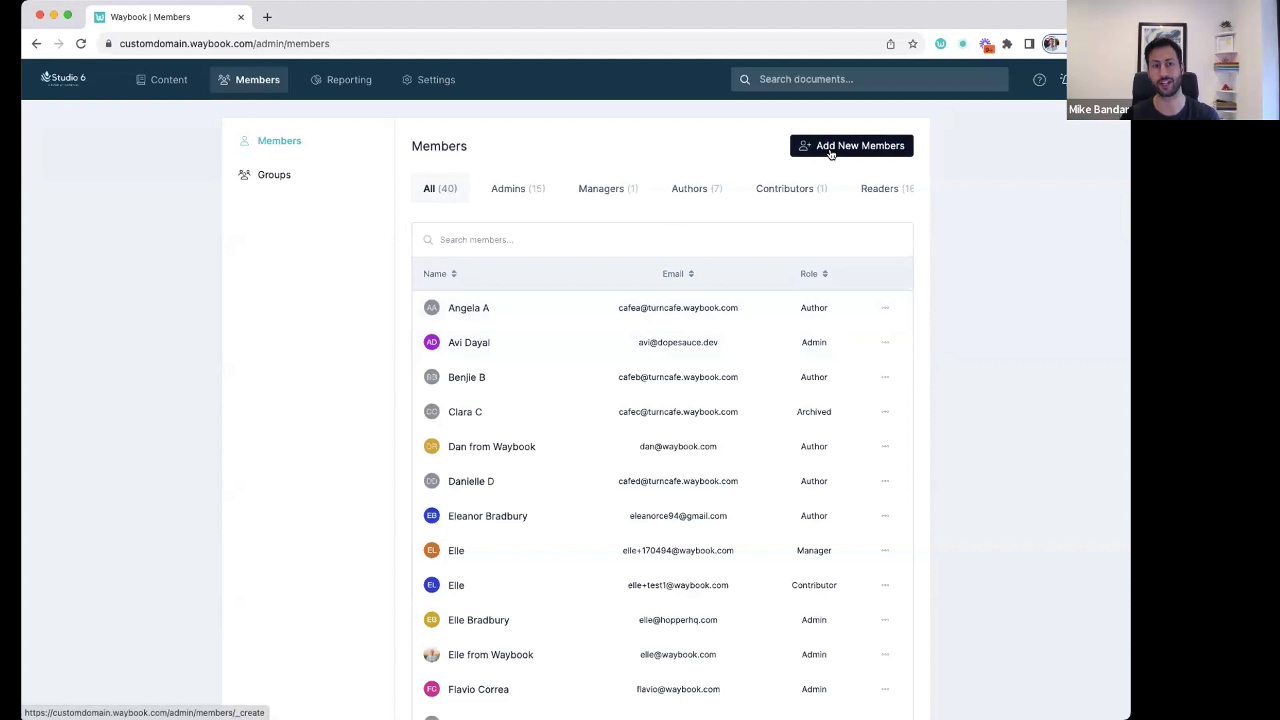
click(460, 309)
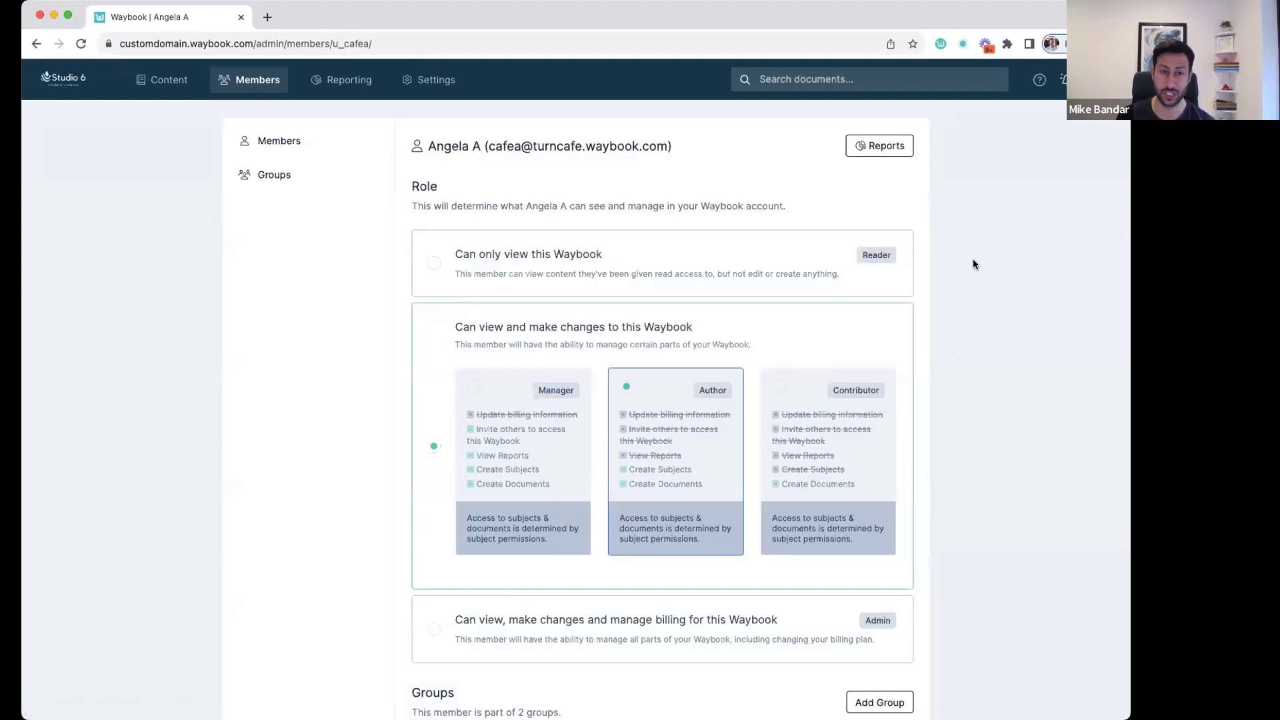
scroll(656, 195, down, 4)
scroll(754, 437, down, 6)
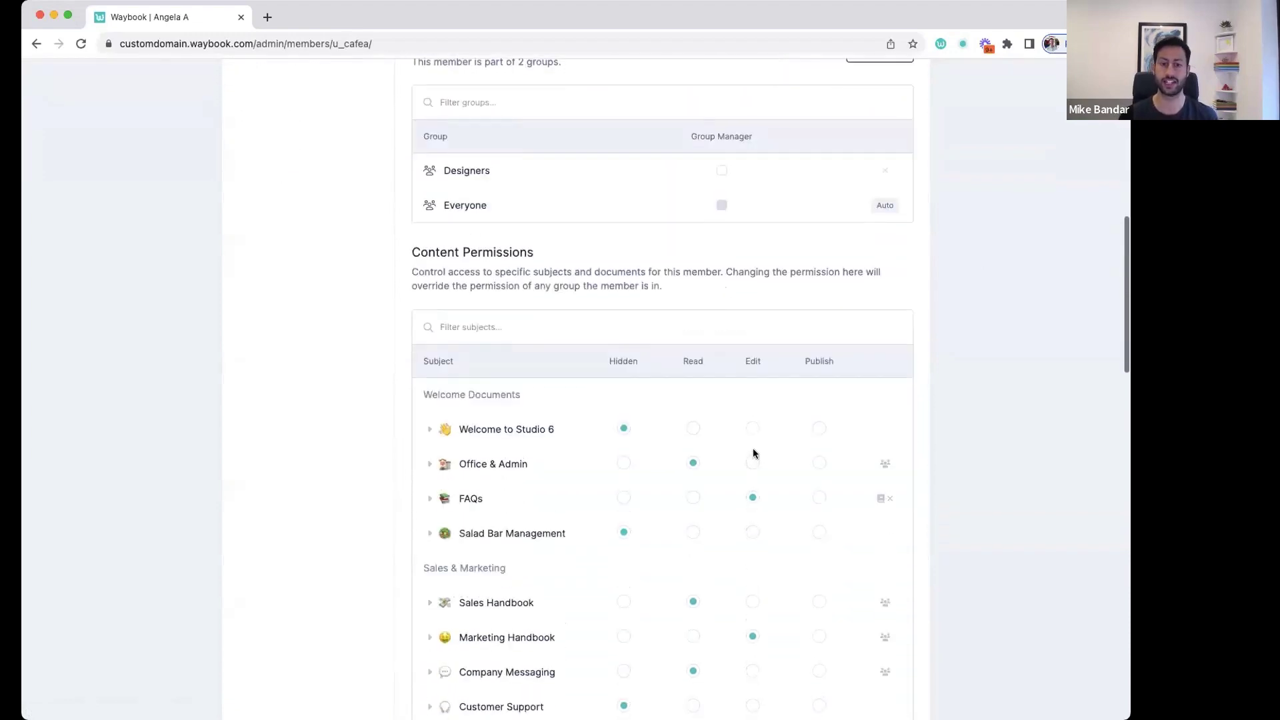
scroll(755, 455, down, 1)
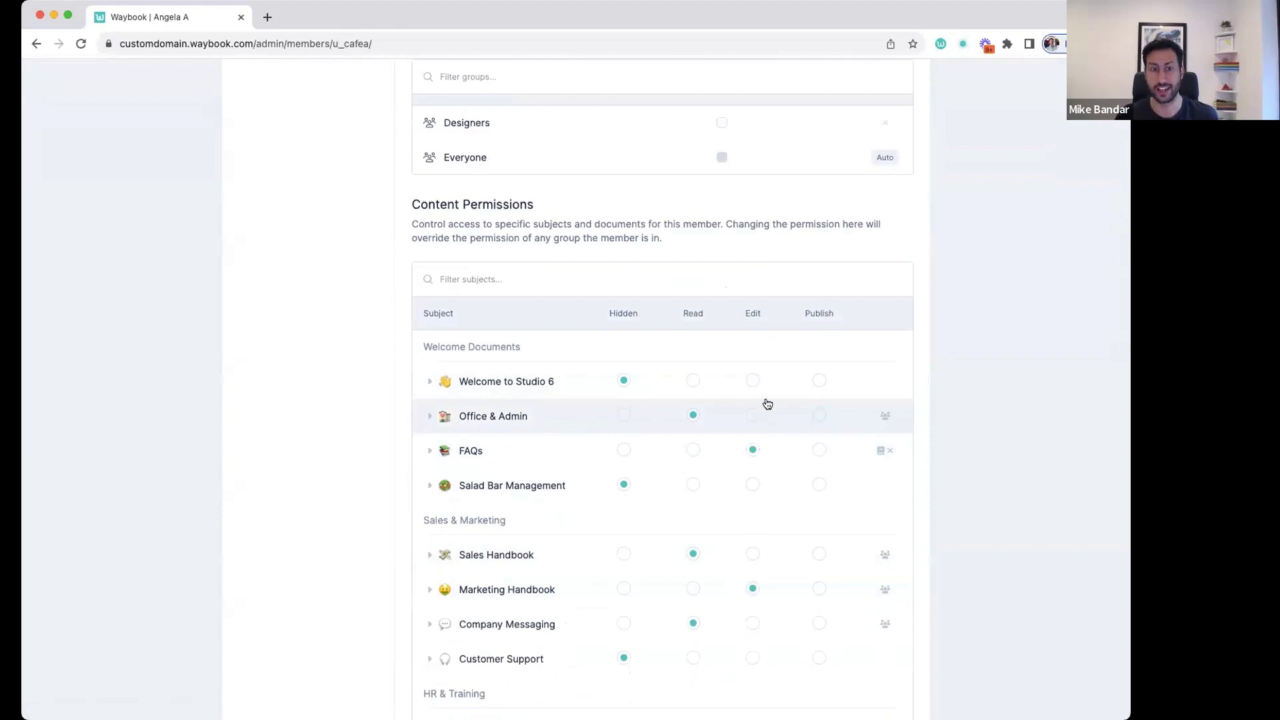
Override the member's content permission for the Welcome to Studio 6 subject with Publish access.
scroll(766, 403, up, 10)
scroll(766, 402, down, 10)
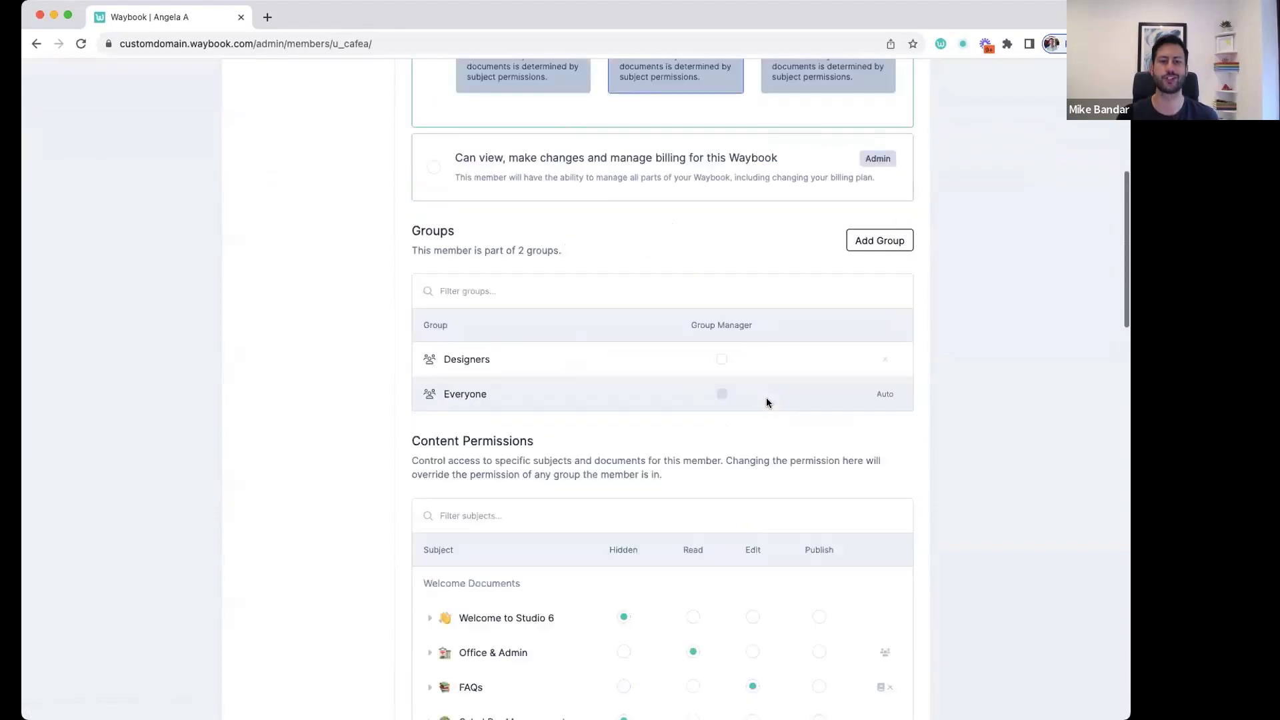
scroll(767, 403, down, 1)
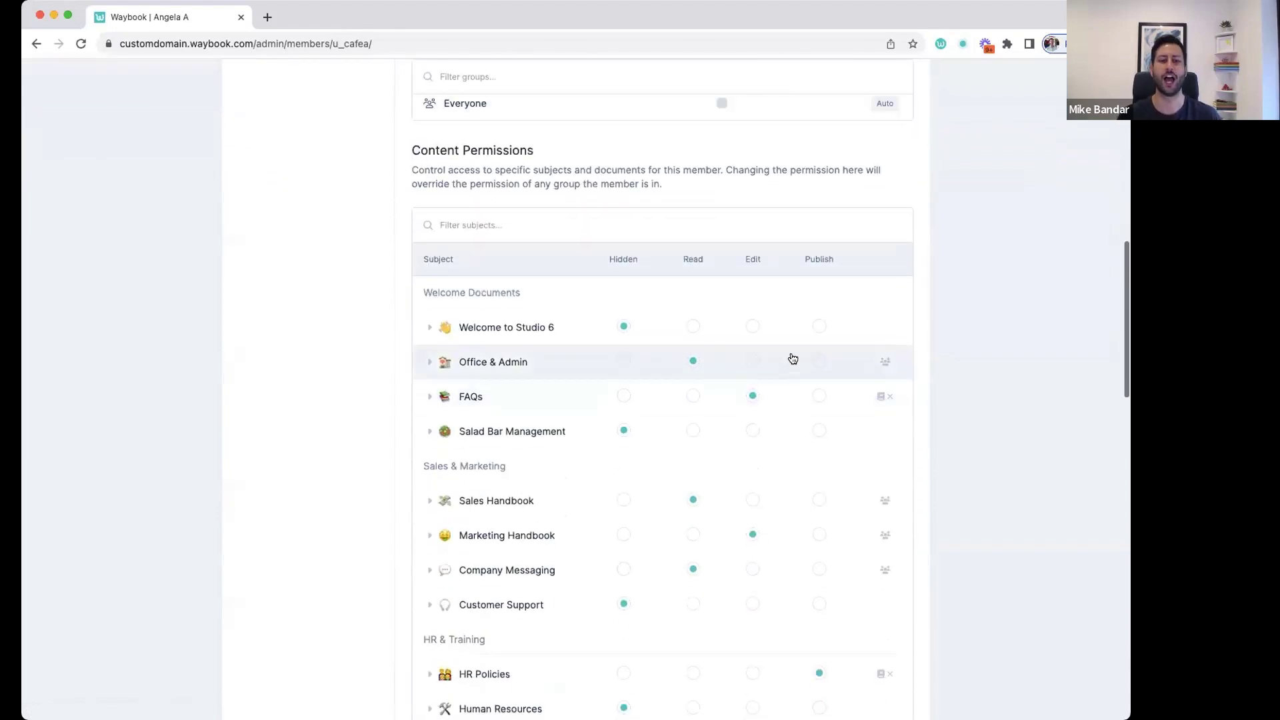
click(819, 326)
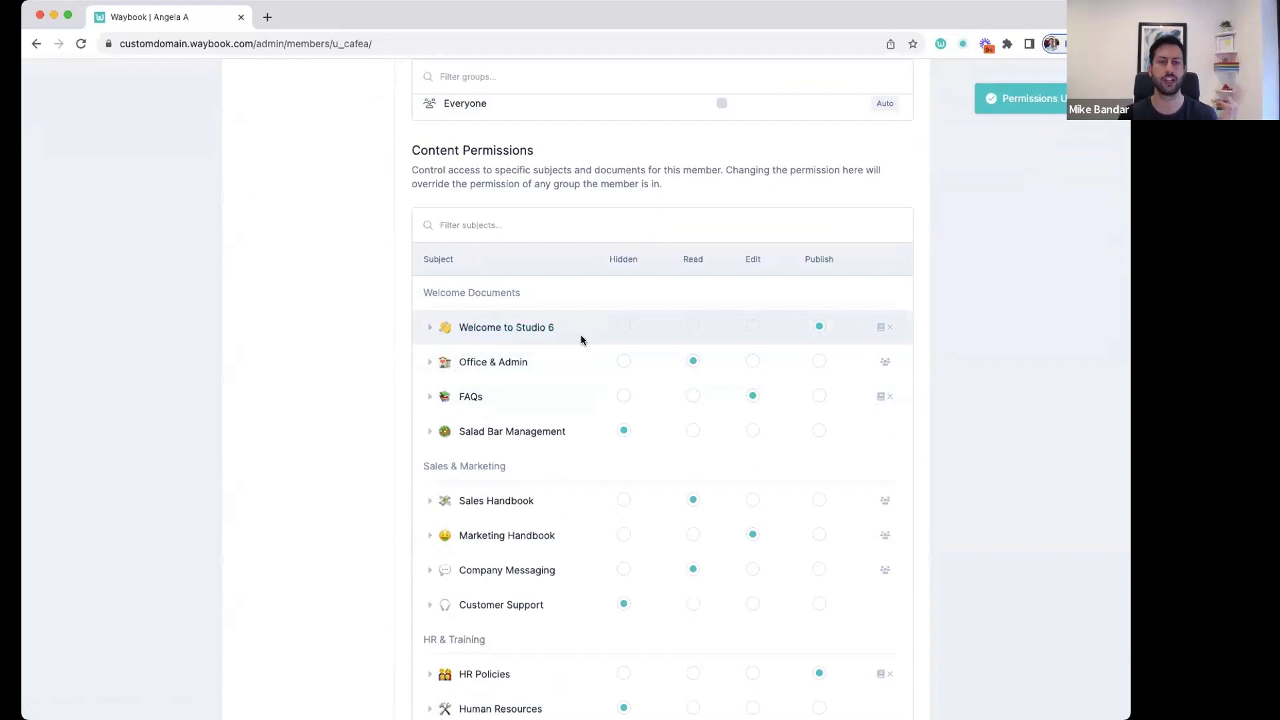
scroll(766, 329, up, 10)
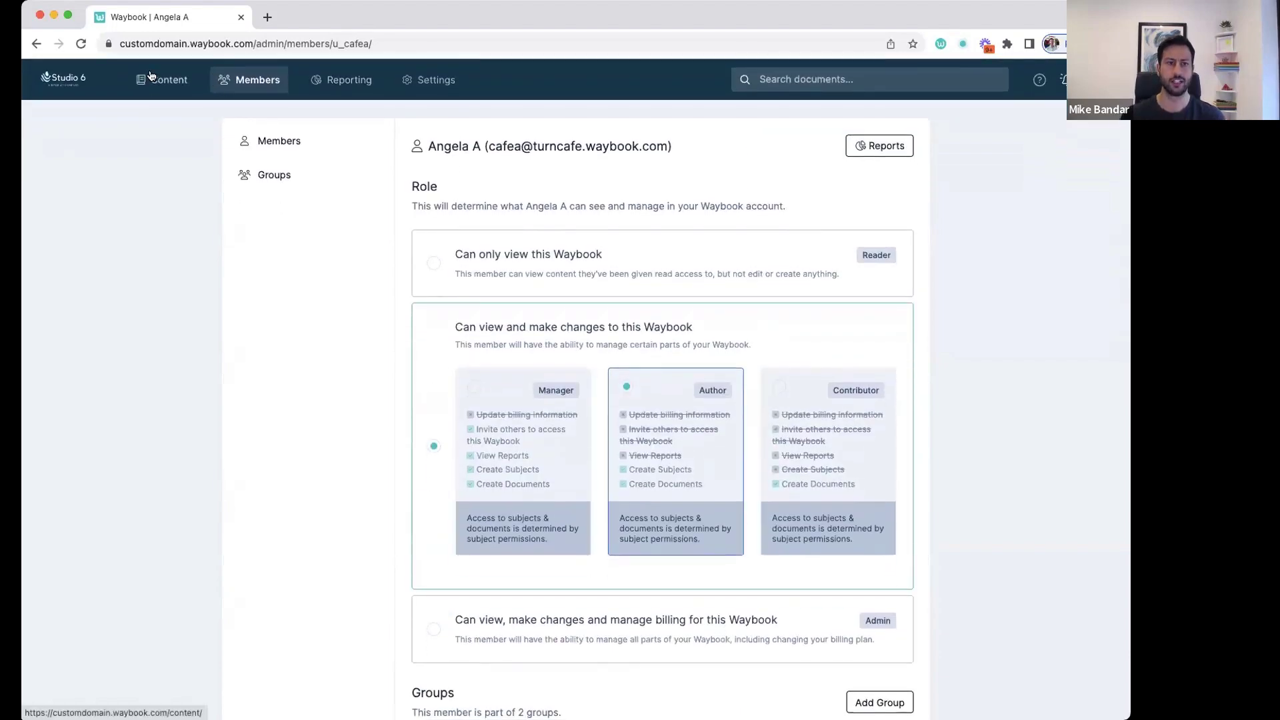
click(150, 75)
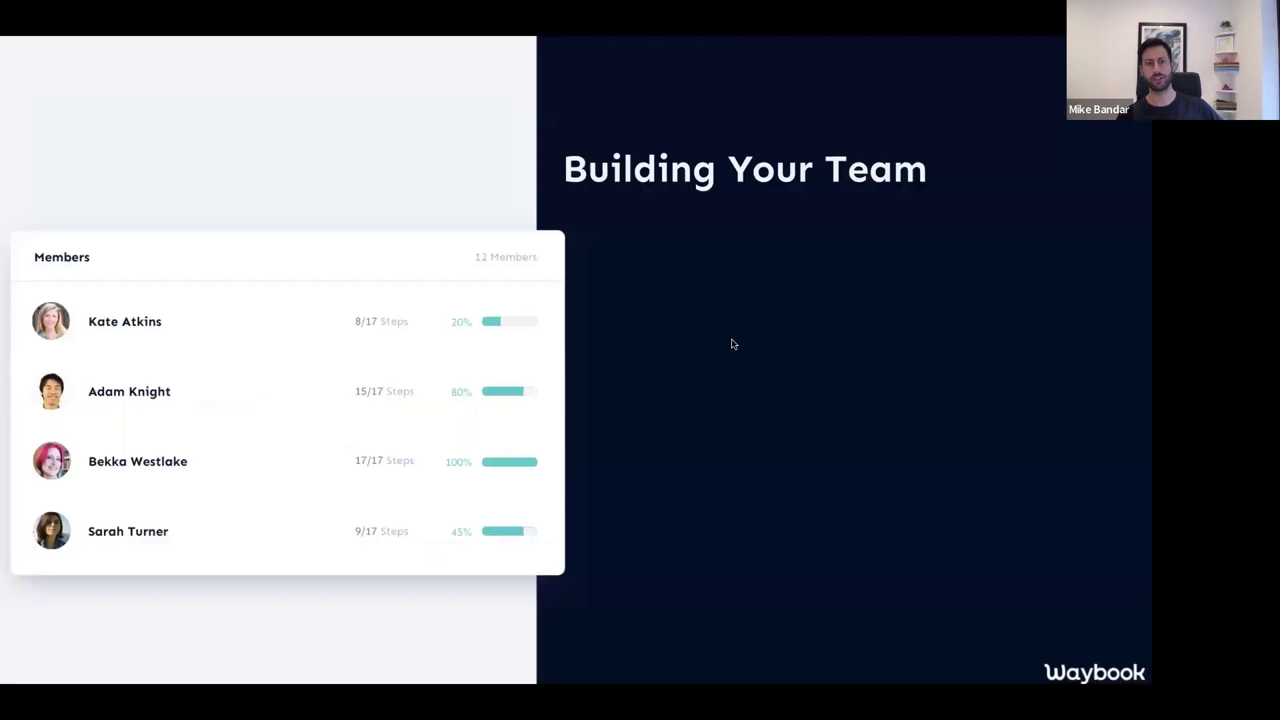
key(Right)
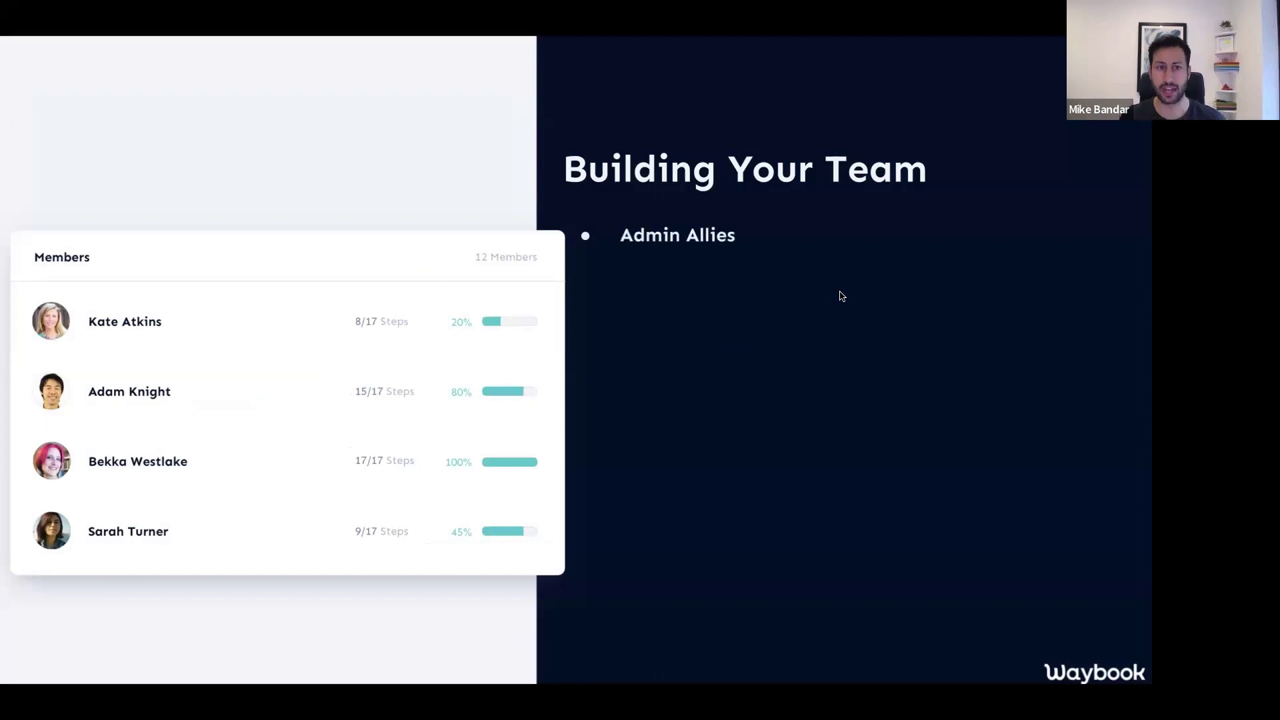
key(Right)
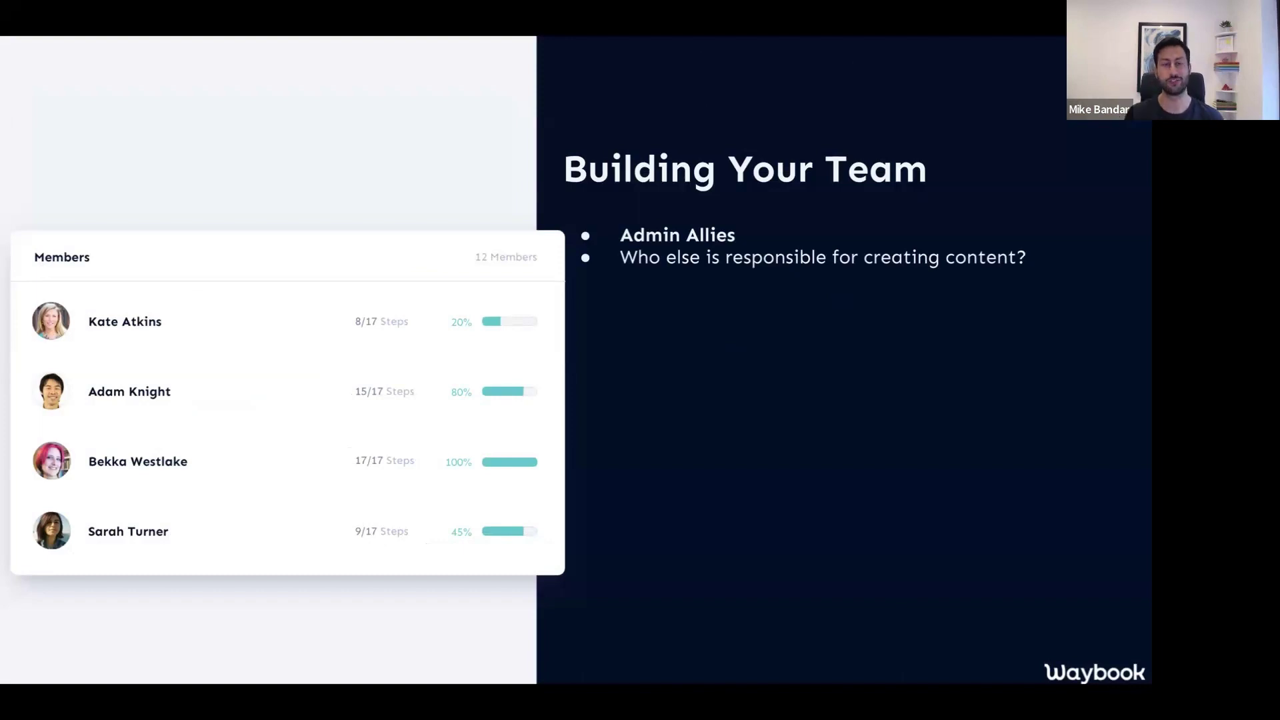
click(842, 297)
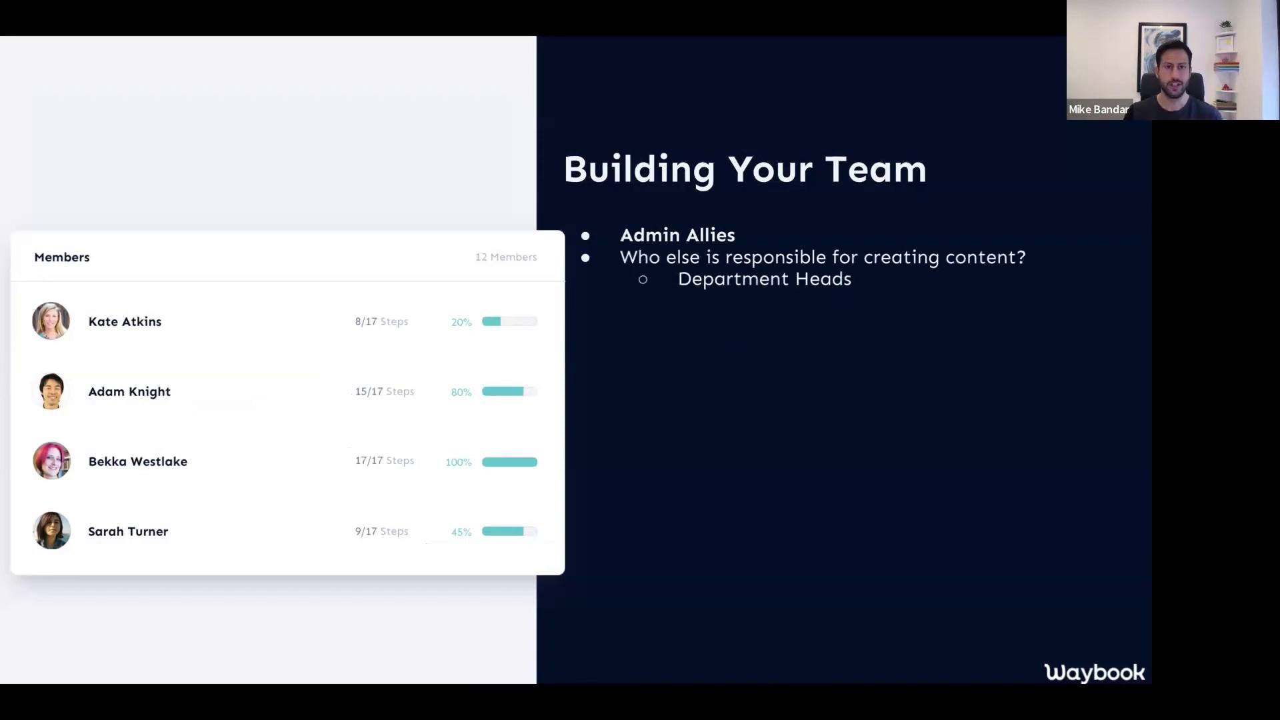
key(Right)
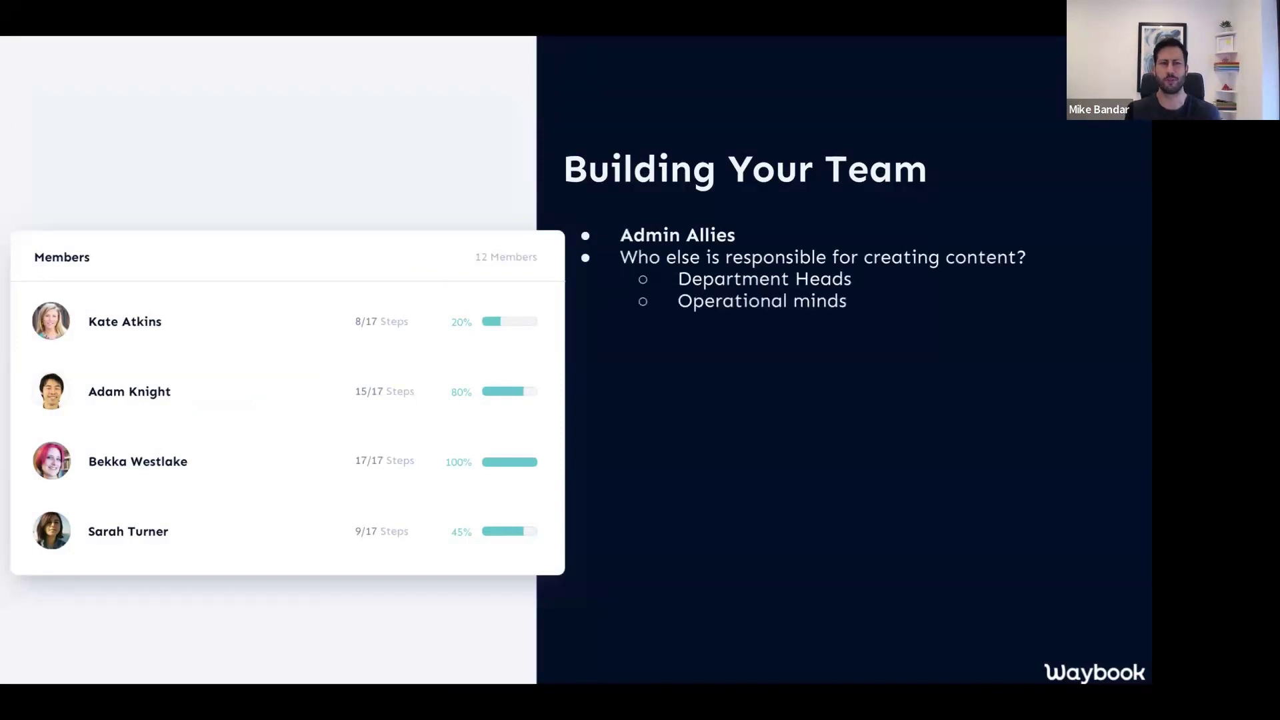